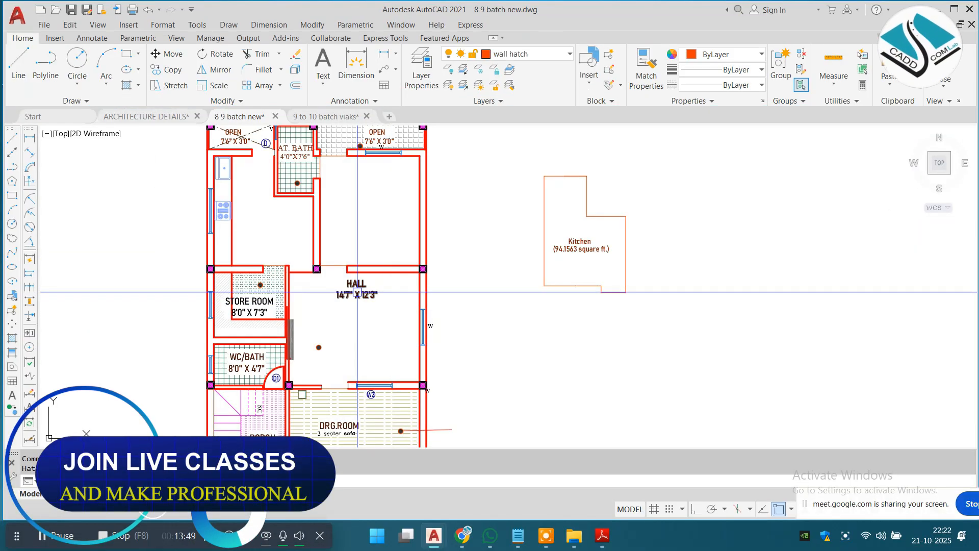
# Erase the spare floor plan together with the separate kitchen area outline beside it.
pyautogui.scroll(-10, 398, 281)
pyautogui.click(437, 254)
pyautogui.click(363, 307)
pyautogui.write('e')
pyautogui.press('Return')
pyautogui.scroll(6, 429, 356)
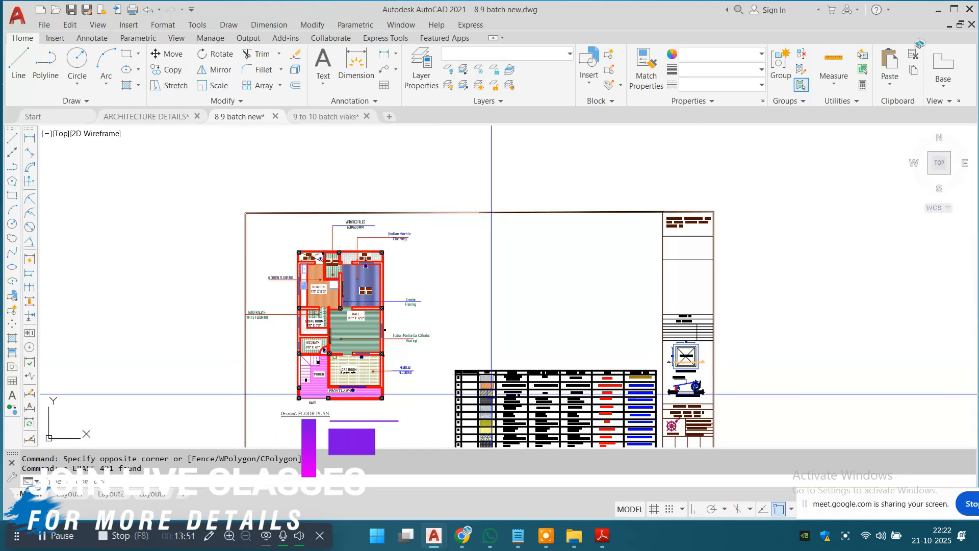
pyautogui.press('Escape')
# Examine the flooring legend table on the ground floor sheet, including its Material Detail column.
pyautogui.scroll(8, 622, 256)
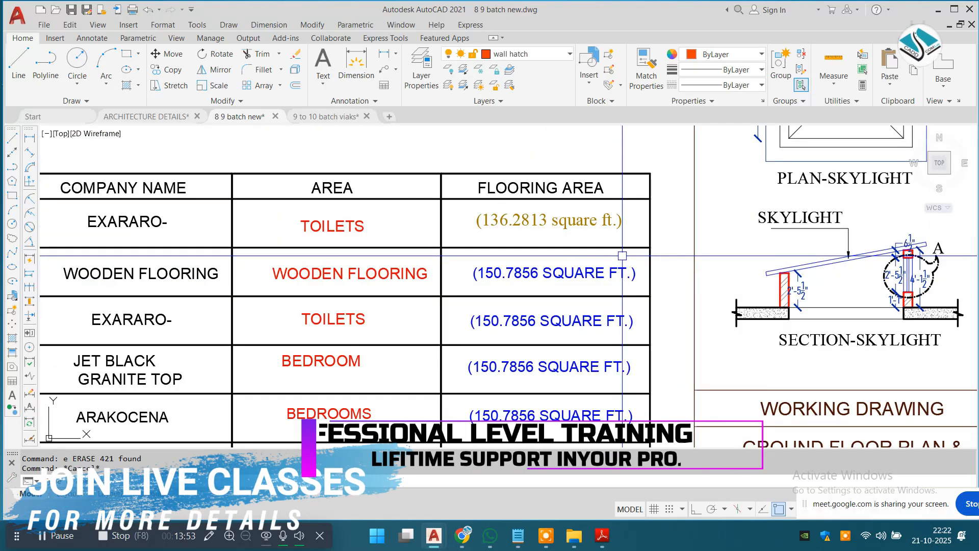
pyautogui.scroll(-8, 622, 256)
pyautogui.scroll(6, 492, 217)
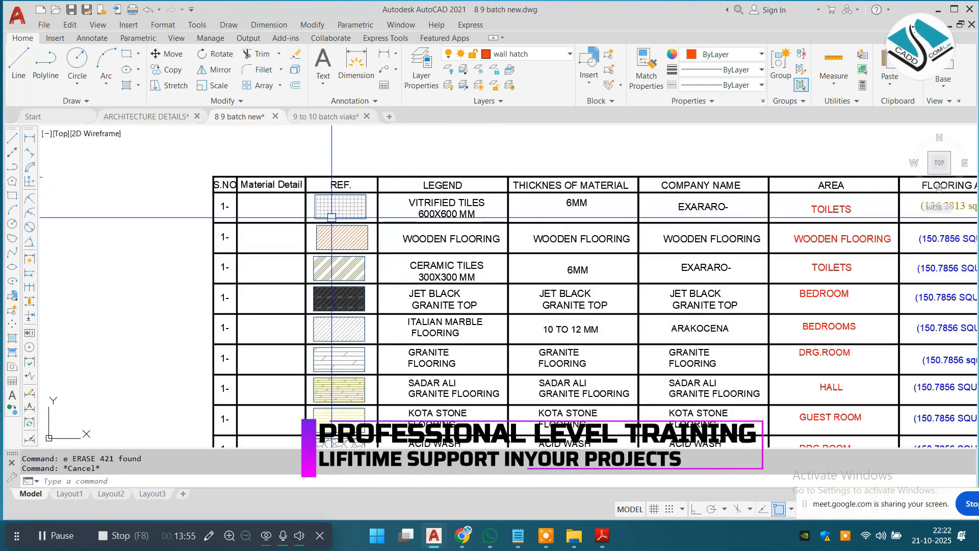
pyautogui.moveTo(586, 225); pyautogui.dragTo(409, 224, button='middle')
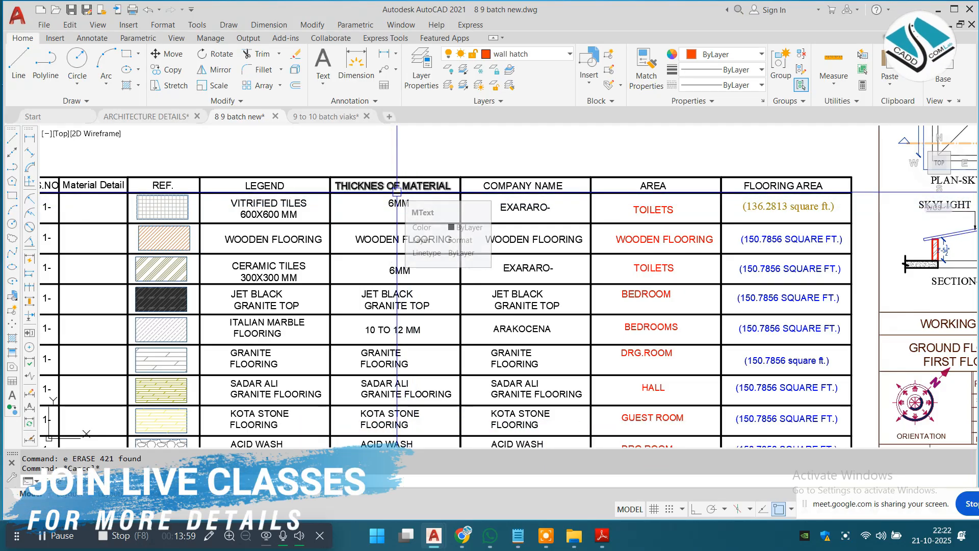
pyautogui.scroll(-4, 524, 221)
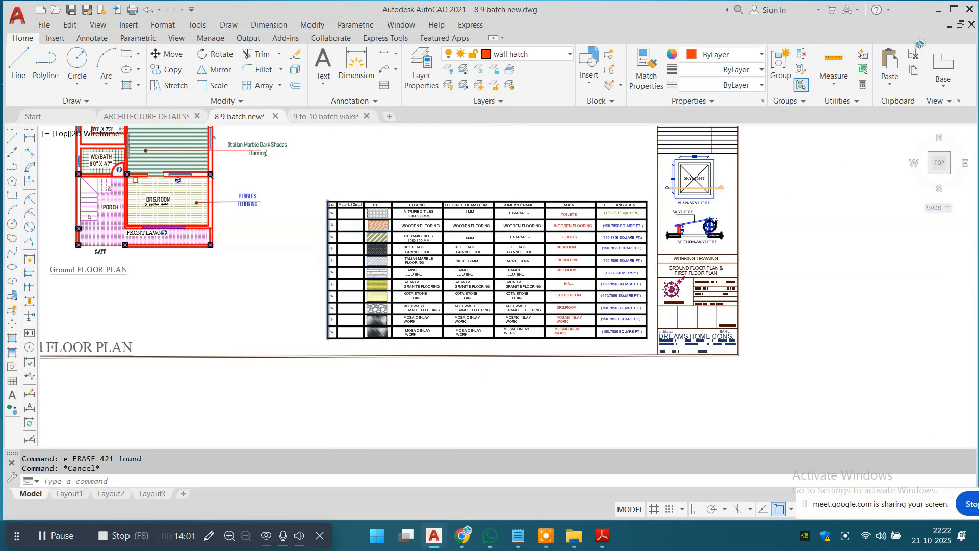
pyautogui.scroll(8, 397, 231)
# Switch to the floor tiles catalogue in Adobe Reader and show the Grey Marble bookmatch tile on page 18 at 150% zoom.
pyautogui.click(612, 544)
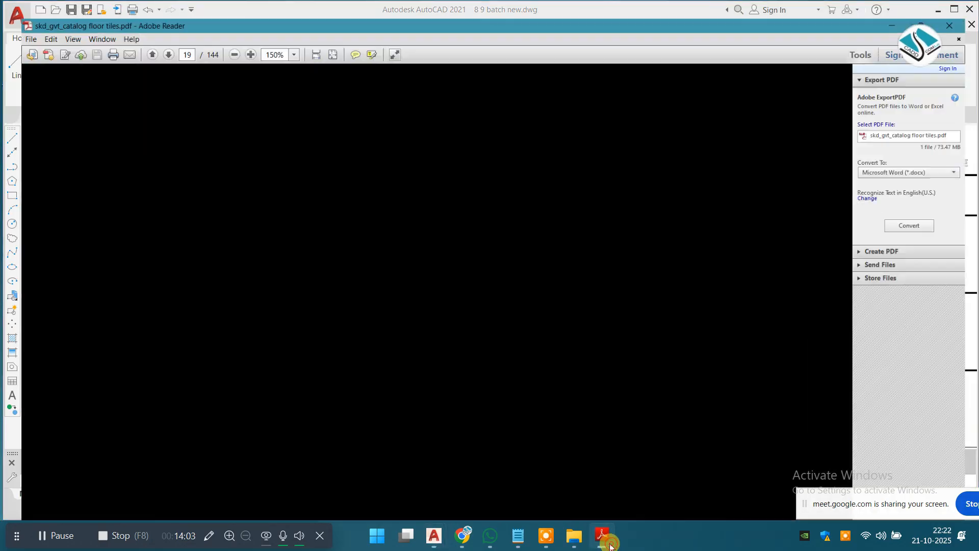
pyautogui.scroll(-2, 254, 262)
pyautogui.keyDown('ctrl'); pyautogui.scroll(-2, 254, 262); pyautogui.keyUp('ctrl')
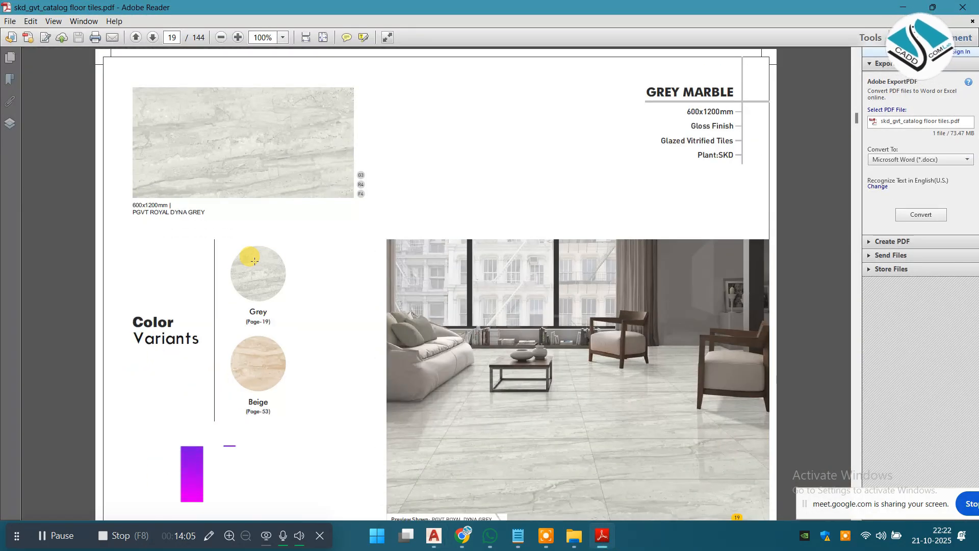
pyautogui.scroll(2, 97, 92)
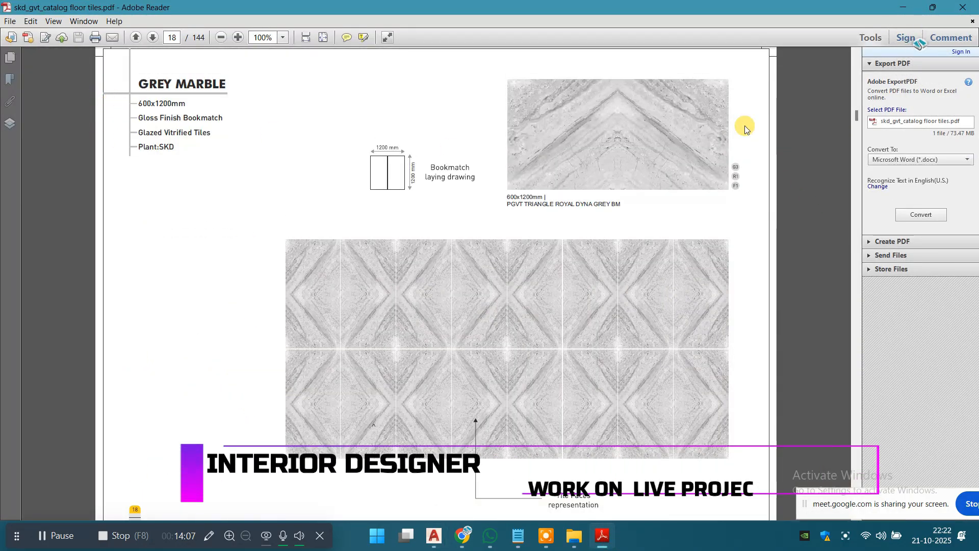
pyautogui.keyDown('ctrl'); pyautogui.scroll(2, 745, 129); pyautogui.keyUp('ctrl')
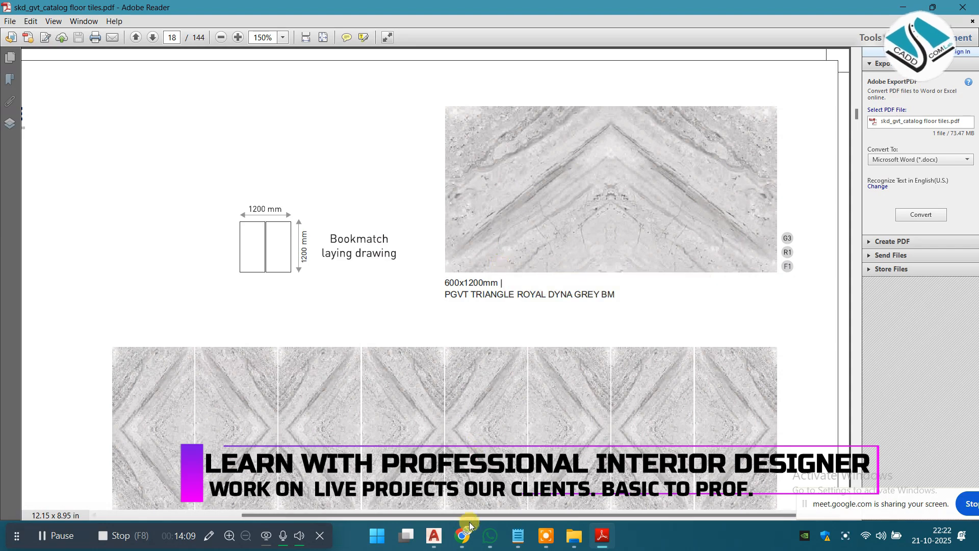
# Capture a rectangular snip of the PGVT TRIANGLE ROYAL DYNA GREY BM tile and its caption with Snipping Tool.
pyautogui.click(377, 536)
pyautogui.write('s')
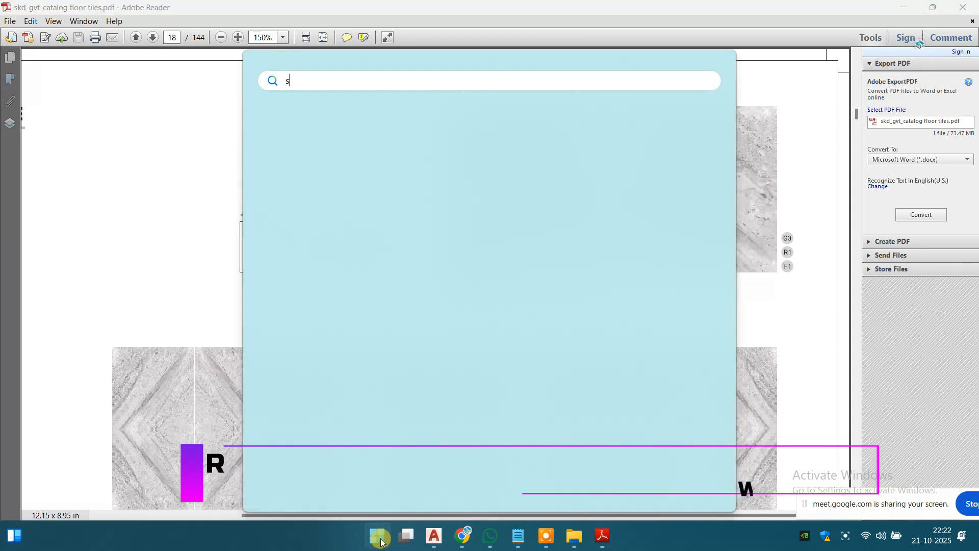
pyautogui.write('ni')
pyautogui.click(335, 169)
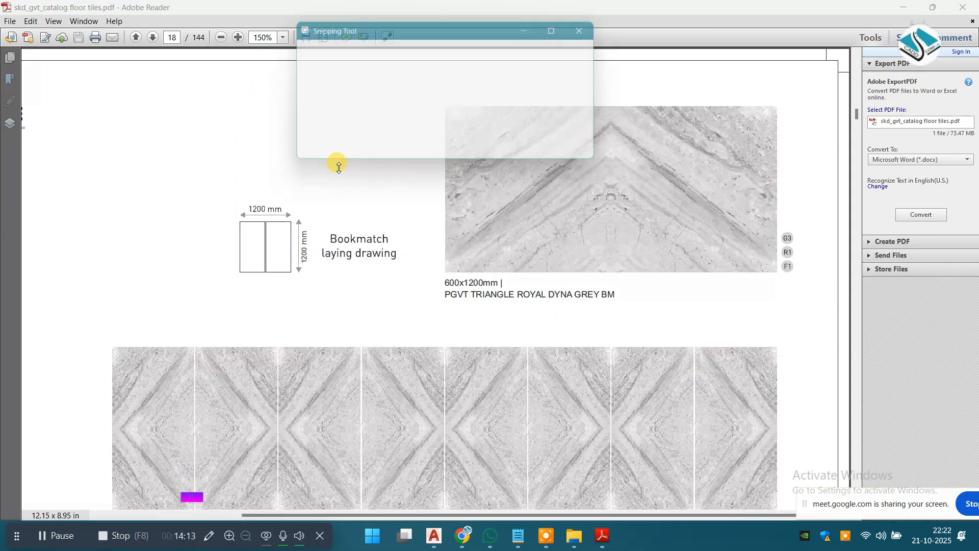
pyautogui.click(329, 54)
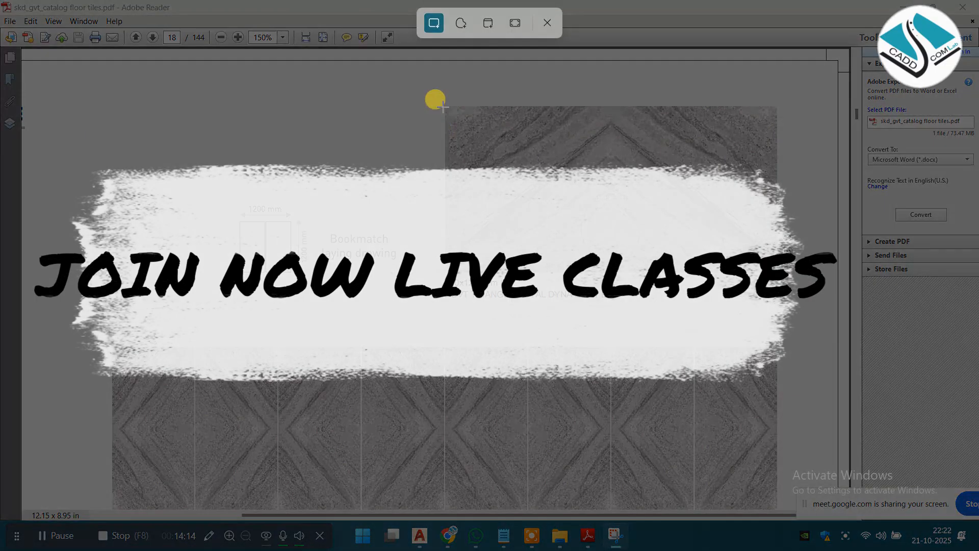
pyautogui.moveTo(444, 211); pyautogui.dragTo(635, 345)
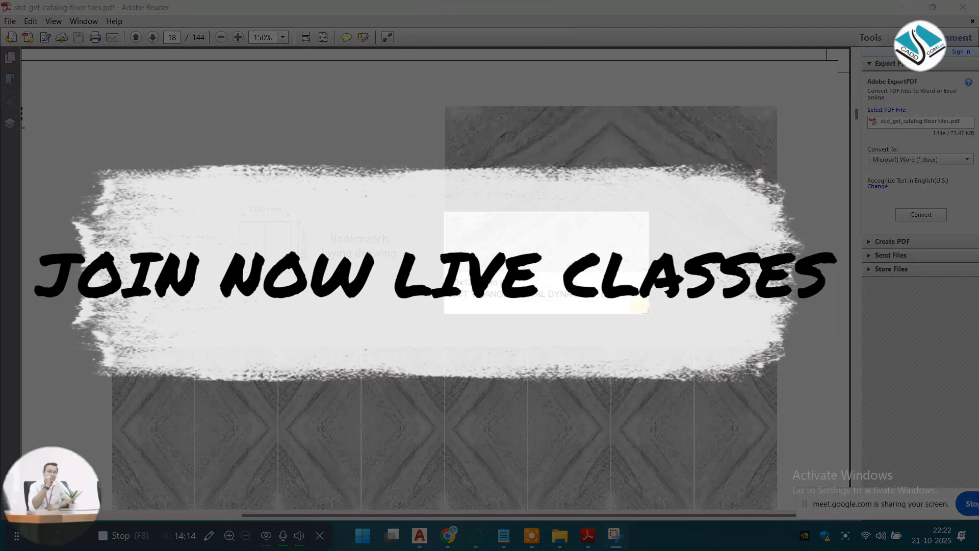
pyautogui.moveTo(642, 308); pyautogui.dragTo(647, 313)
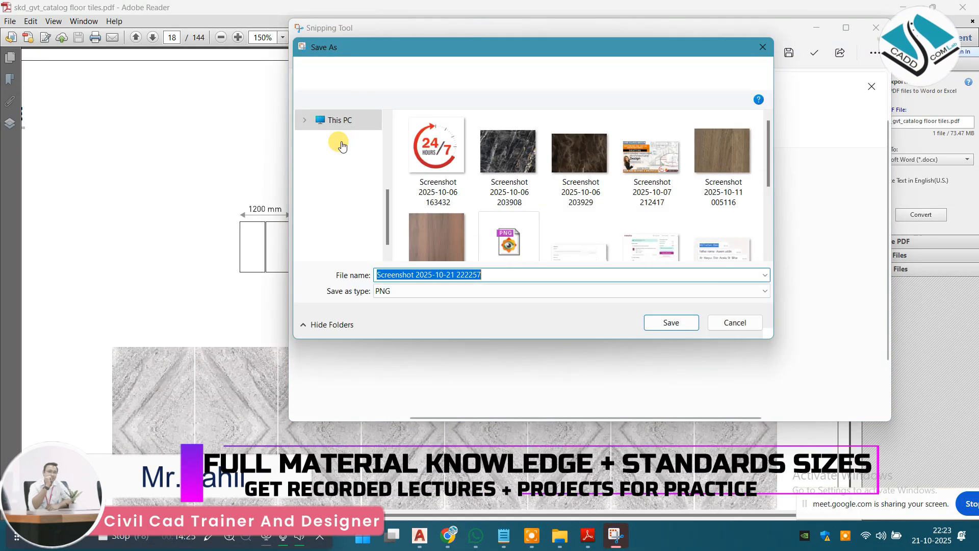
# Save the snip to the Desktop as a PNG named dsfsdfsdf and close Snipping Tool.
pyautogui.scroll(5, 340, 149)
pyautogui.click(342, 182)
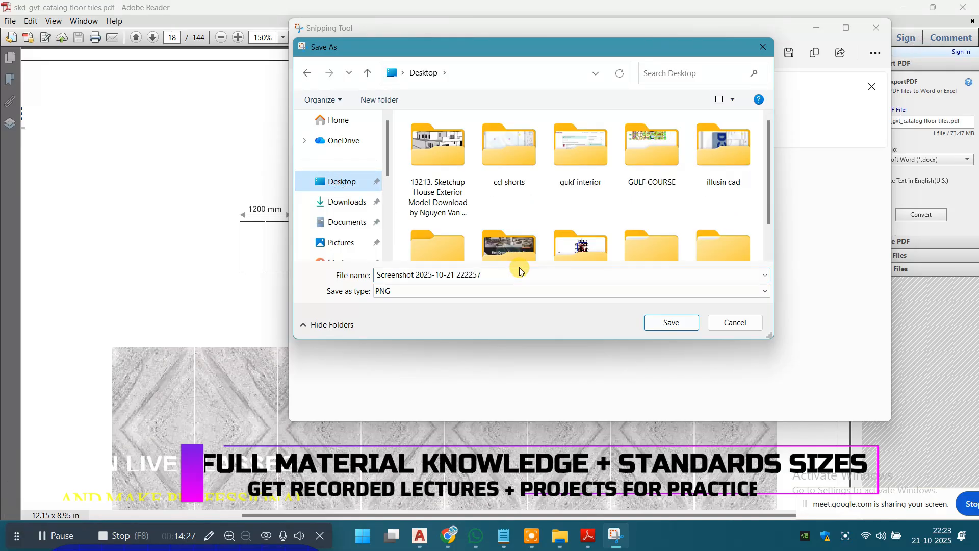
pyautogui.click(519, 275)
pyautogui.write('dsfsdfsdf')
pyautogui.click(671, 322)
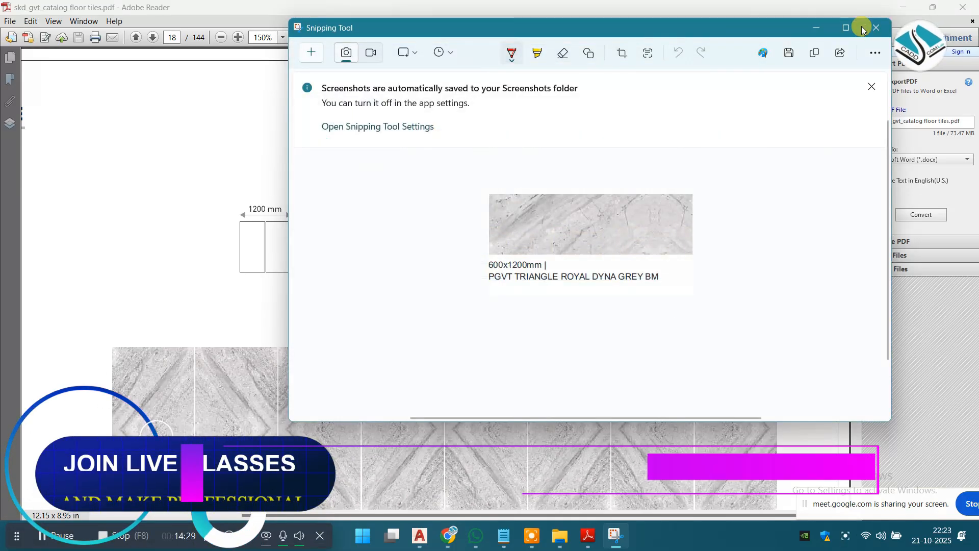
pyautogui.click(874, 28)
# Switch to AutoCAD and attach the dsfsdfsdf image from the Desktop with a relative path, specifying insertion point and scale on-screen.
pyautogui.click(434, 537)
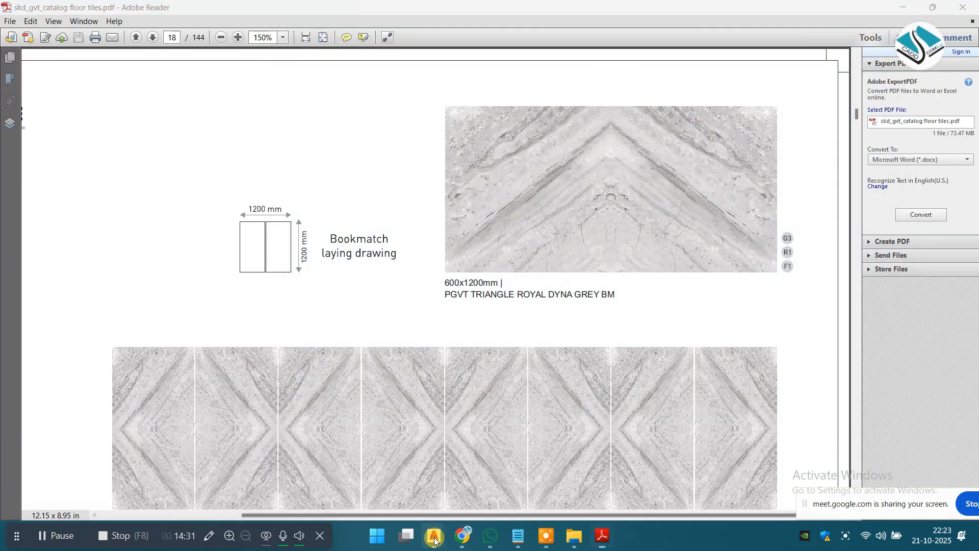
pyautogui.click(292, 464)
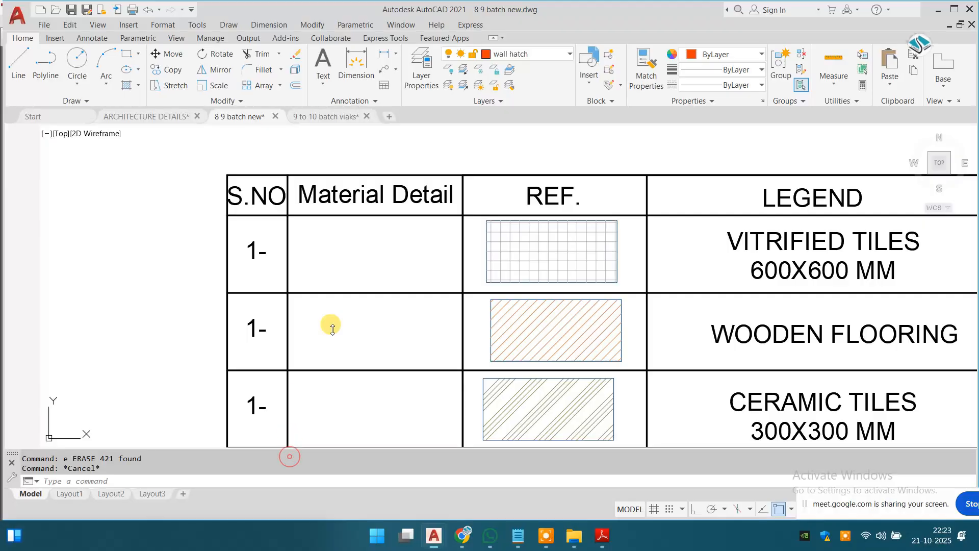
pyautogui.click(125, 25)
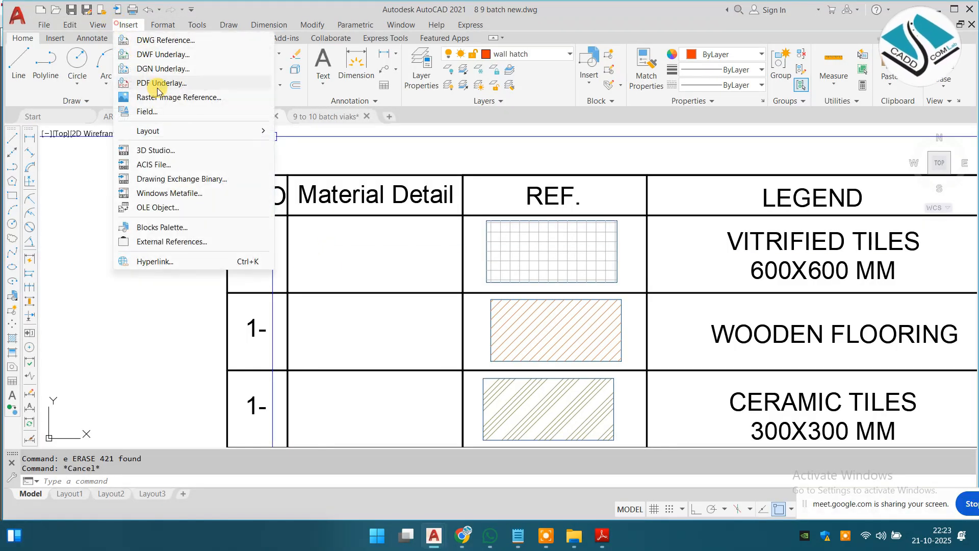
pyautogui.click(159, 97)
pyautogui.scroll(-10, 473, 275)
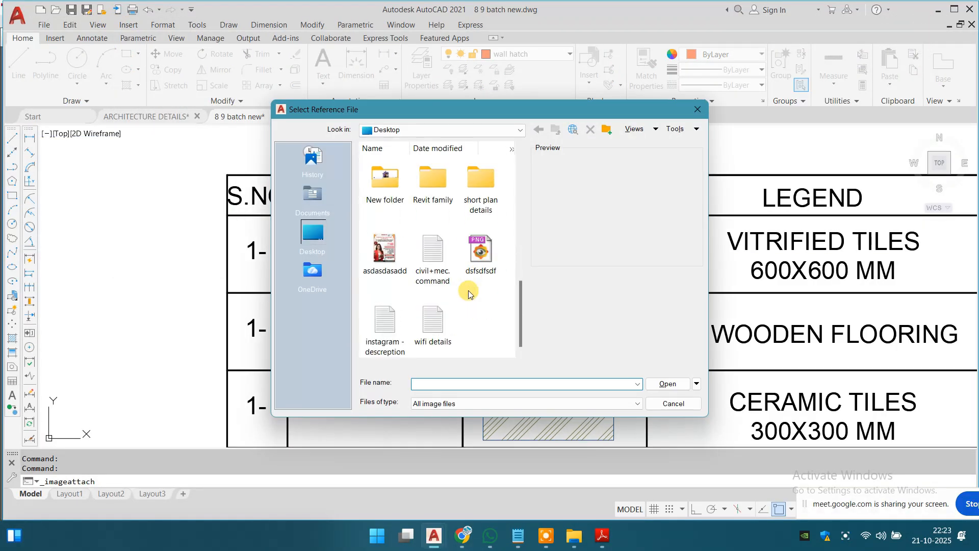
pyautogui.doubleClick(488, 256)
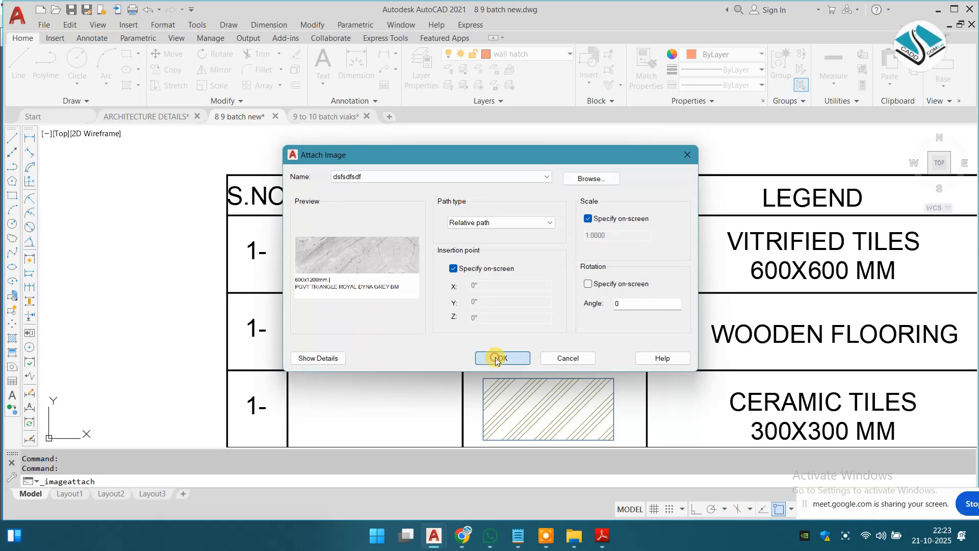
pyautogui.click(498, 359)
# Place the tile image in the Material Detail cell of the vitrified tiles row, scaled to fit inside the cell.
pyautogui.scroll(5, 340, 267)
pyautogui.click(258, 306)
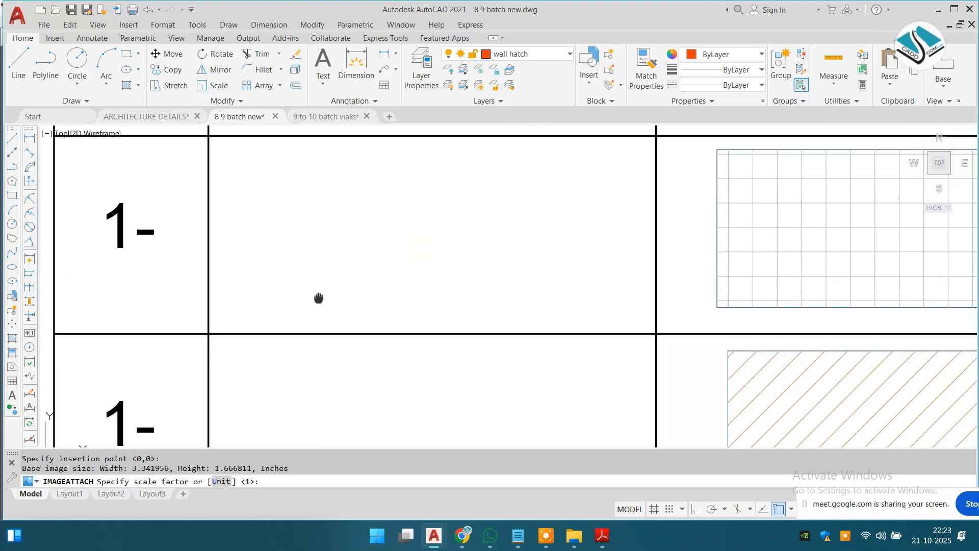
pyautogui.moveTo(318, 298); pyautogui.dragTo(317, 327, button='middle')
pyautogui.click(334, 296)
pyautogui.scroll(-4, 452, 189)
pyautogui.scroll(3, 467, 201)
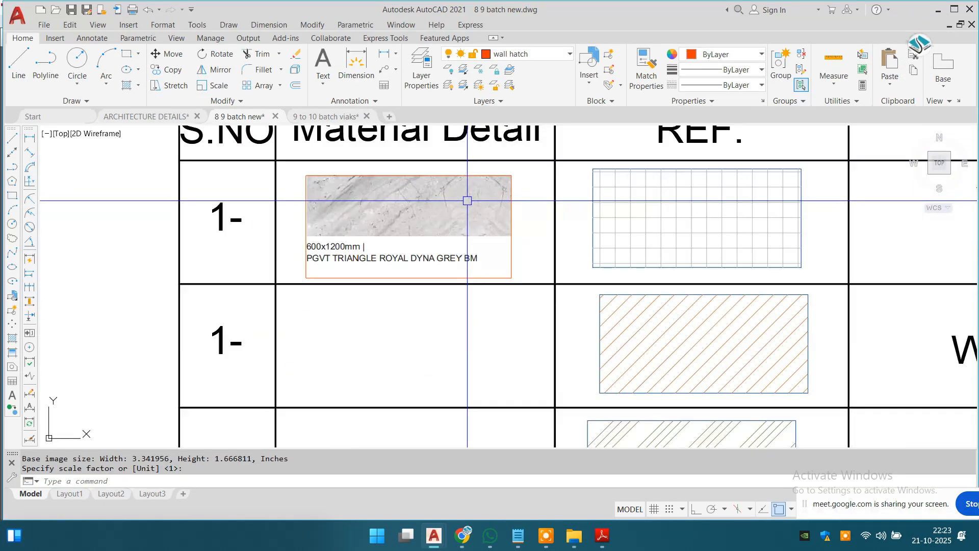
pyautogui.press('Escape')
# Copy the tile image into the Material Detail cells of all remaining rows, from Wooden Flooring down to the last Mosaic Inlay Work row.
pyautogui.click(524, 207)
pyautogui.click(465, 225)
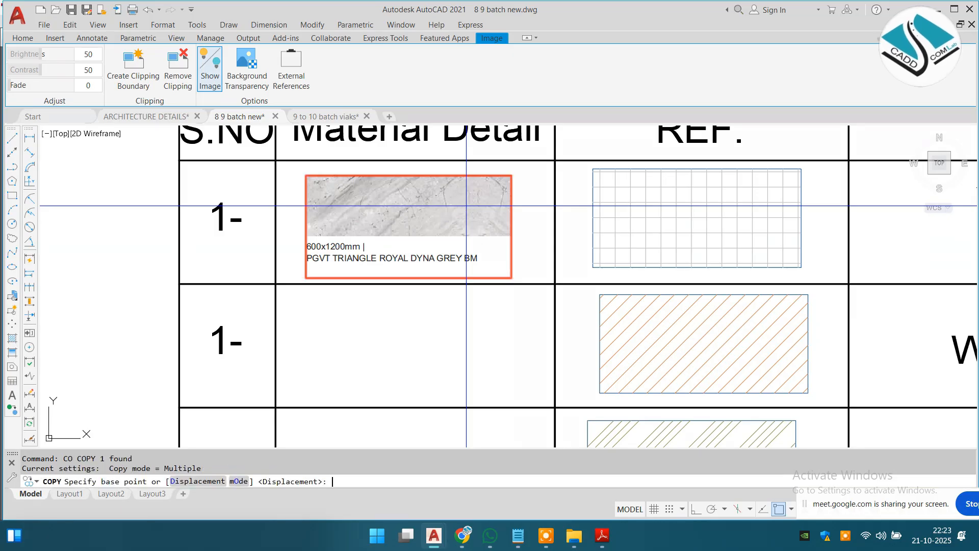
pyautogui.click(275, 161)
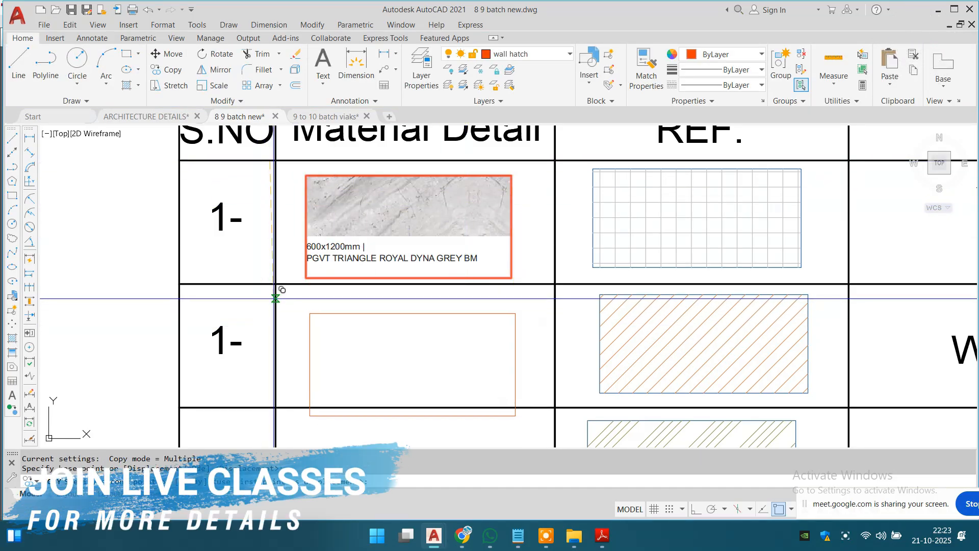
pyautogui.scroll(-2, 275, 286)
pyautogui.moveTo(256, 335); pyautogui.dragTo(278, 199, button='middle')
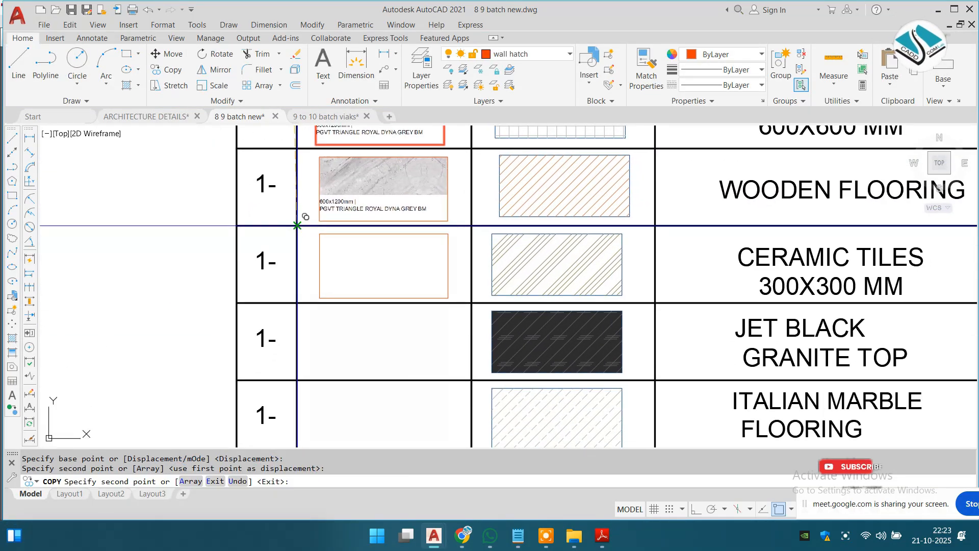
pyautogui.click(296, 226)
pyautogui.click(297, 302)
pyautogui.moveTo(296, 345); pyautogui.dragTo(297, 219, button='middle')
pyautogui.click(297, 252)
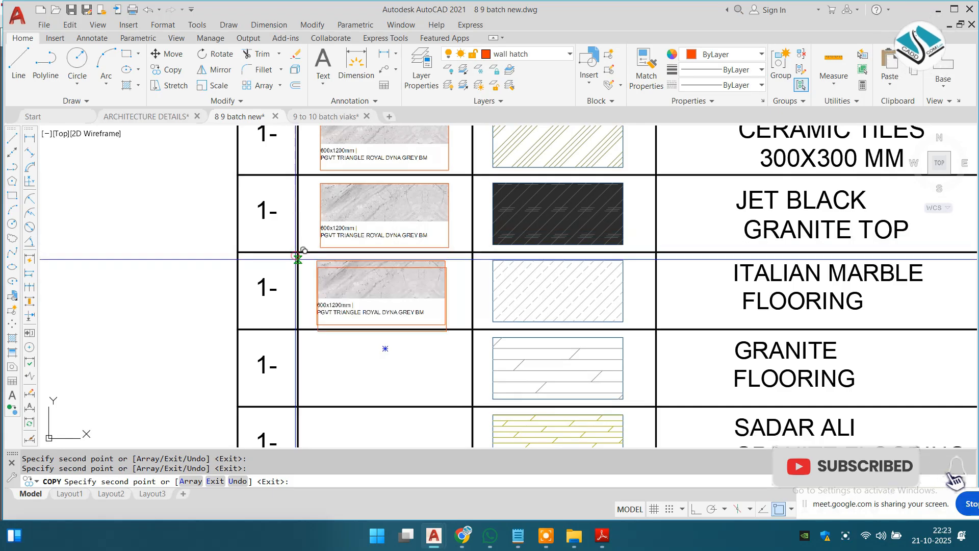
pyautogui.click(298, 329)
pyautogui.moveTo(298, 329); pyautogui.dragTo(292, 148, button='middle')
pyautogui.click(290, 226)
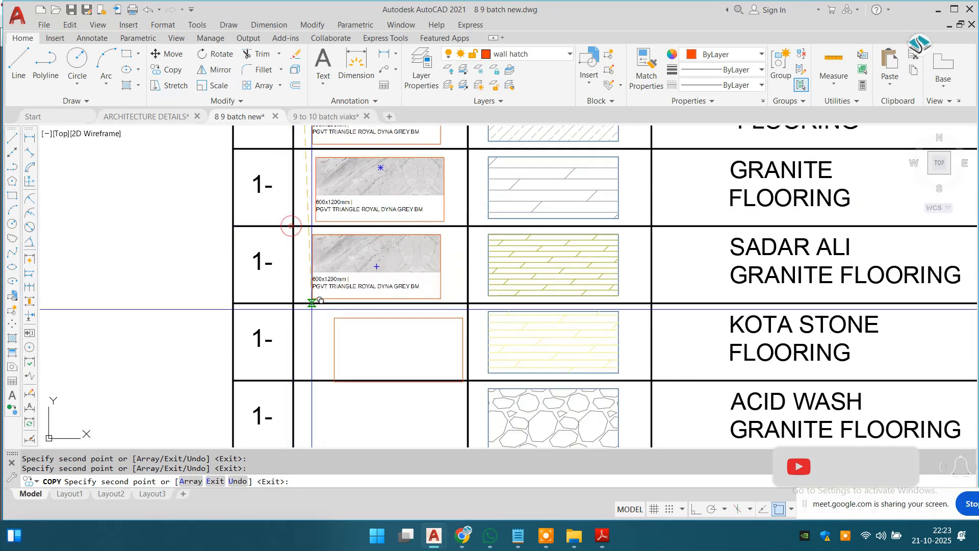
pyautogui.click(290, 300)
pyautogui.moveTo(293, 379); pyautogui.dragTo(282, 243, button='middle')
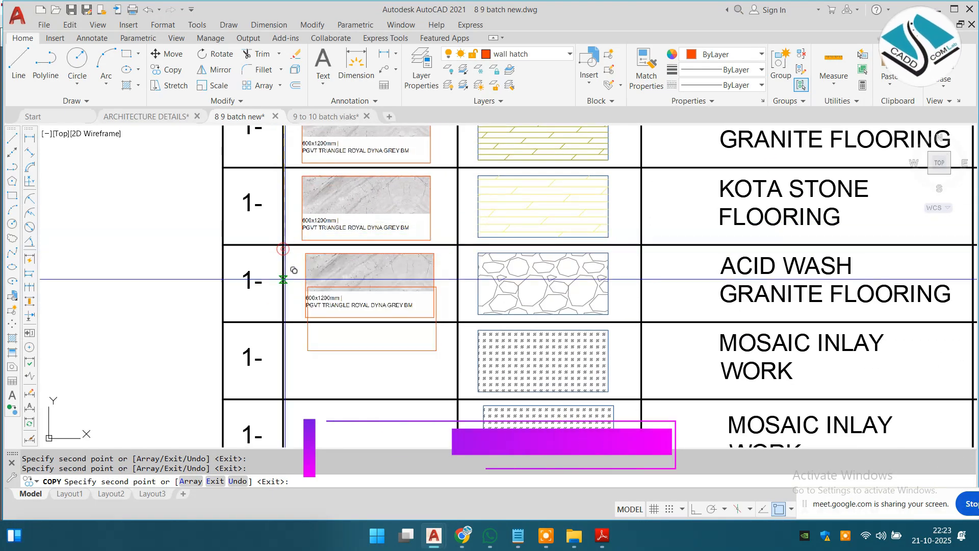
pyautogui.click(283, 244)
pyautogui.click(282, 322)
pyautogui.moveTo(283, 322); pyautogui.dragTo(270, 195, button='middle')
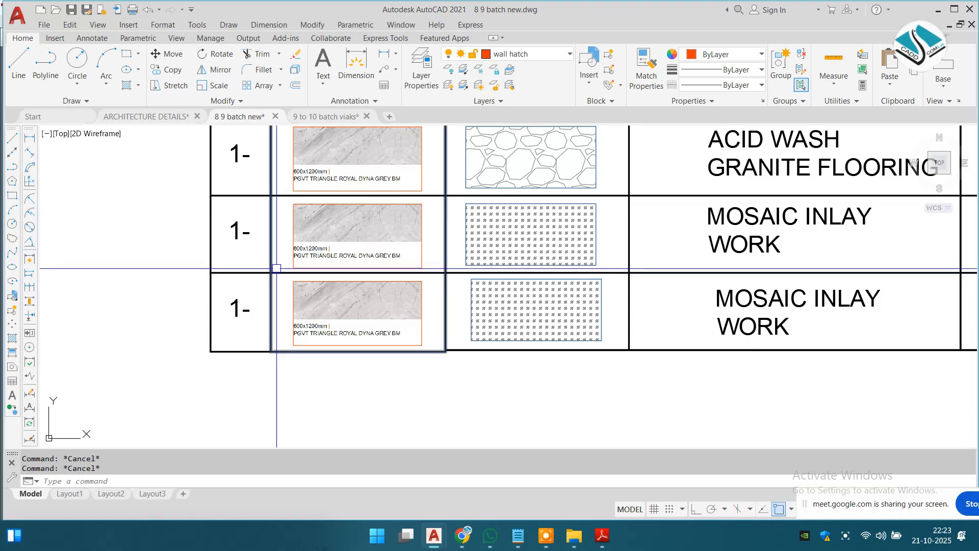
# Review the filled Material Detail column, the room flooring hatches and labels on the plan, and the whole sheet.
pyautogui.scroll(-5, 276, 268)
pyautogui.scroll(4, 355, 190)
pyautogui.scroll(-6, 405, 231)
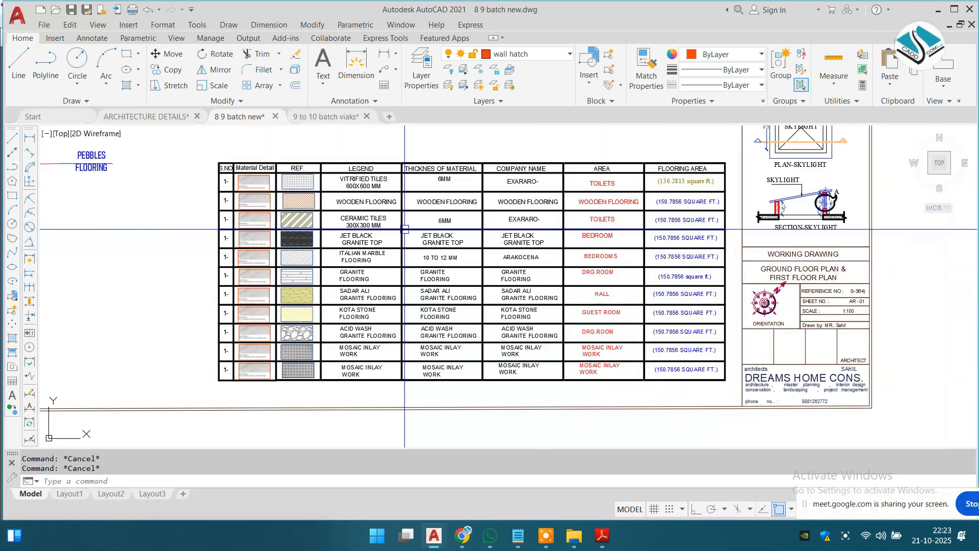
pyautogui.scroll(1, 362, 204)
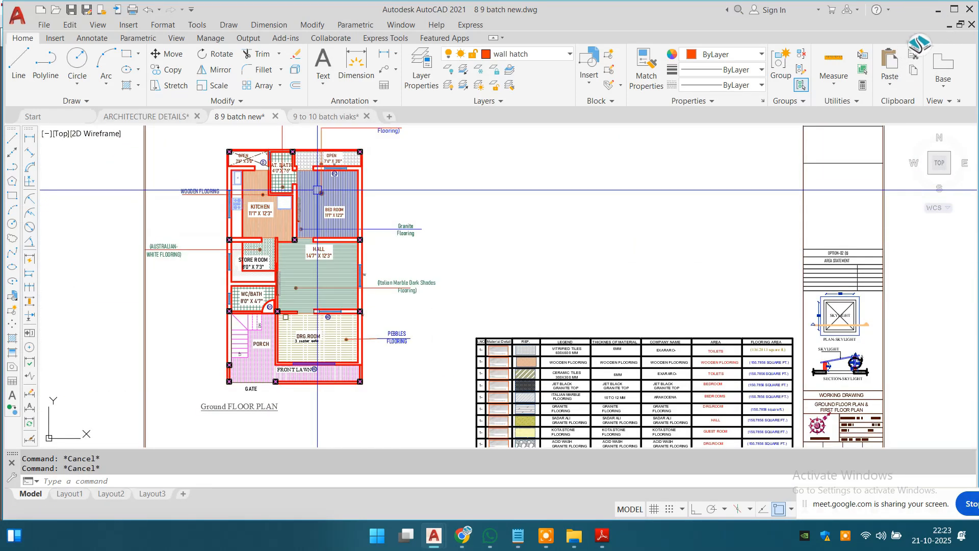
pyautogui.scroll(2, 284, 190)
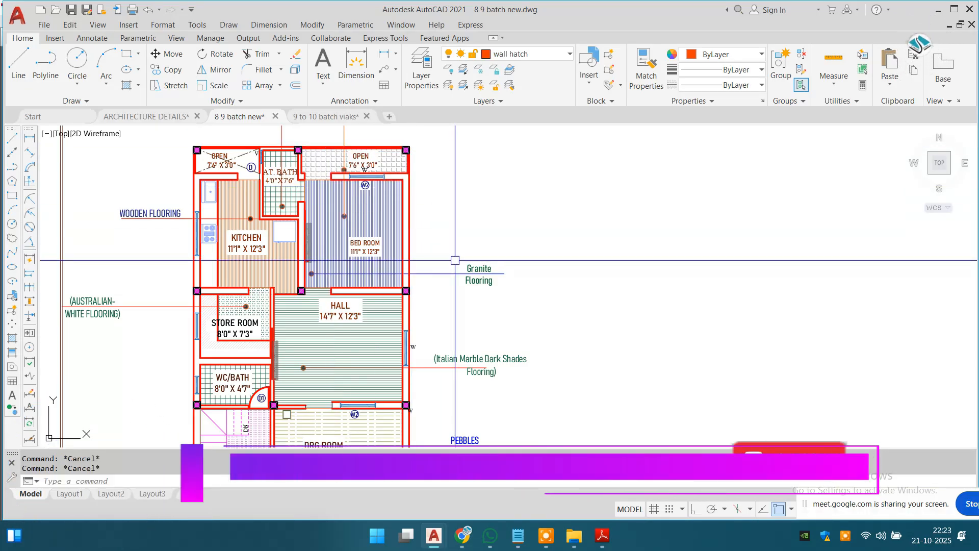
pyautogui.scroll(-5, 476, 276)
pyautogui.moveTo(569, 347); pyautogui.dragTo(507, 275, button='middle')
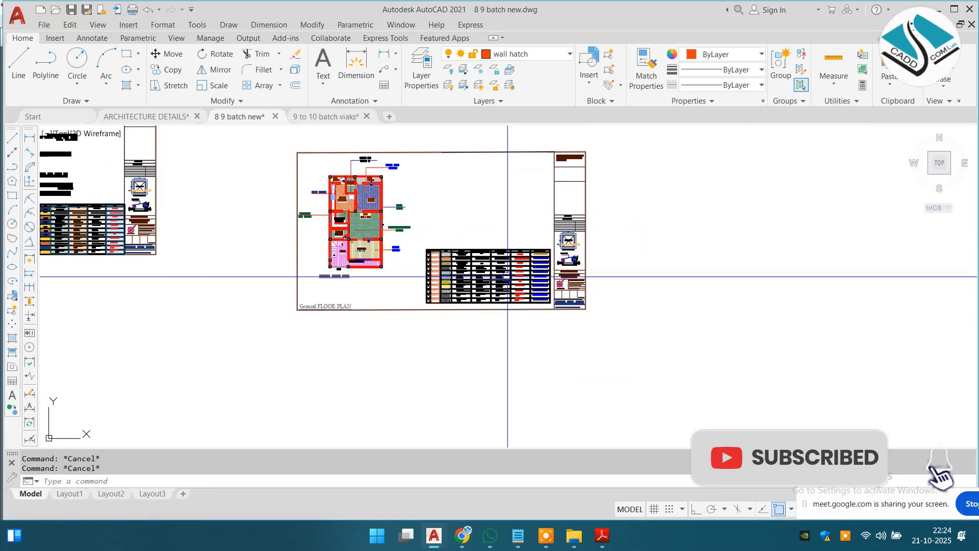
pyautogui.scroll(6, 507, 276)
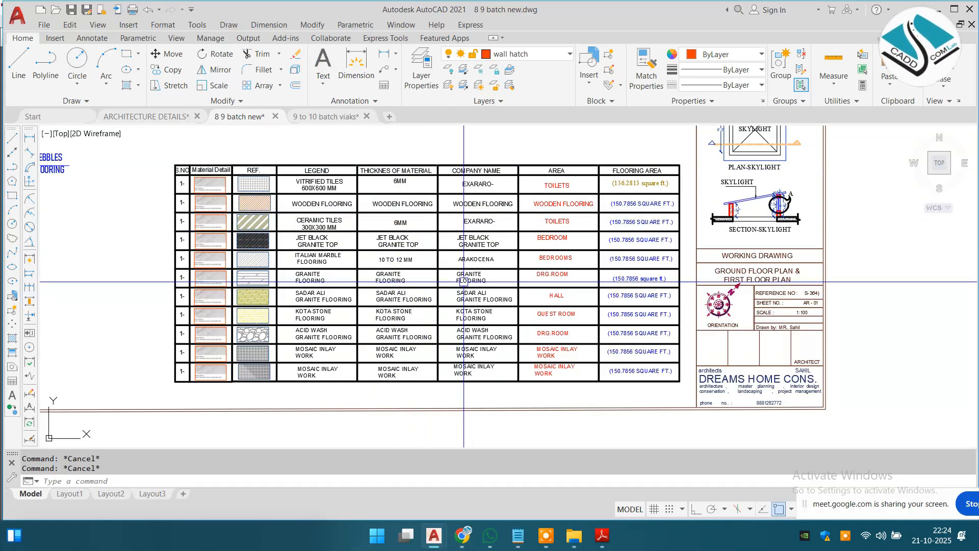
# Move the completed ground floor flooring sheet into the sheet grid, directly beside the Section x-x' sheet.
pyautogui.scroll(-5, 463, 281)
pyautogui.scroll(4, 307, 303)
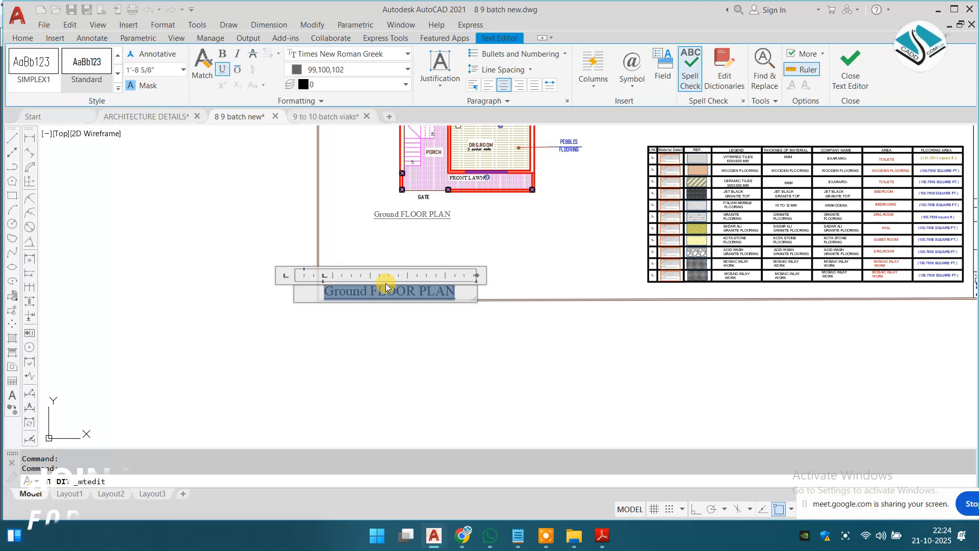
pyautogui.press('Escape')
pyautogui.scroll(-6, 539, 193)
pyautogui.scroll(2, 539, 193)
pyautogui.click(619, 192)
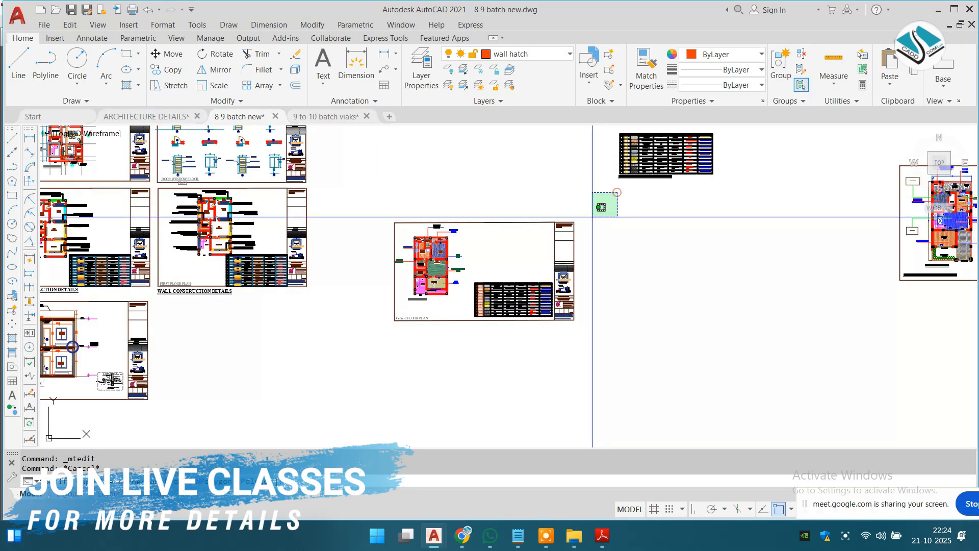
pyautogui.click(356, 354)
pyautogui.write('m')
pyautogui.press('space')
pyautogui.click(459, 271)
pyautogui.moveTo(197, 327); pyautogui.dragTo(496, 256, button='middle')
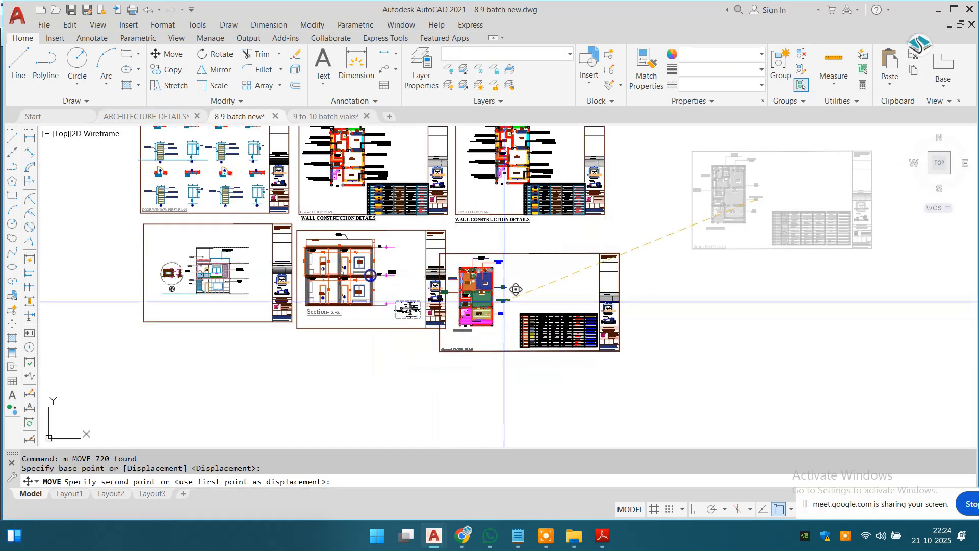
pyautogui.click(519, 276)
pyautogui.press('Escape')
# Copy the entire flooring sheet into a new row of the grid, beneath the elevation sheet.
pyautogui.scroll(2, 631, 268)
pyautogui.click(655, 202)
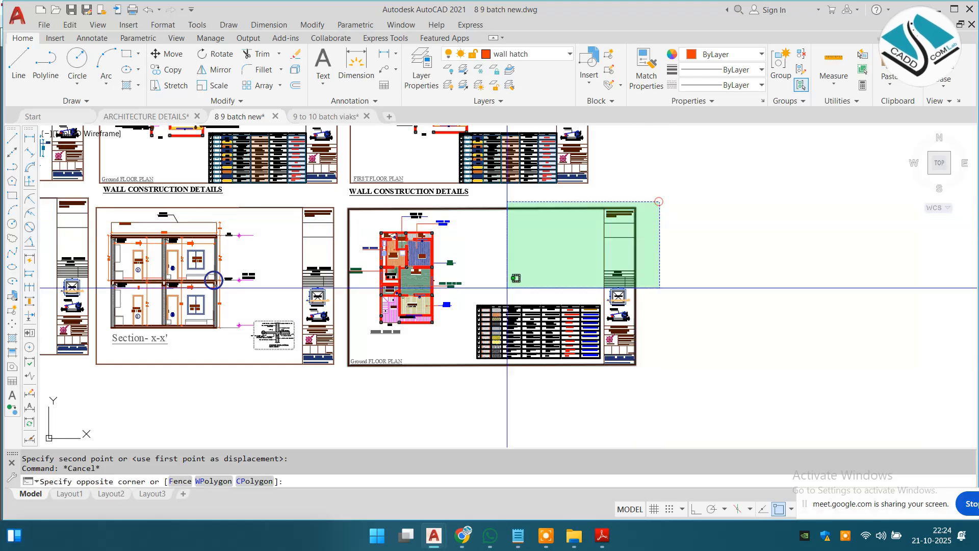
pyautogui.click(336, 398)
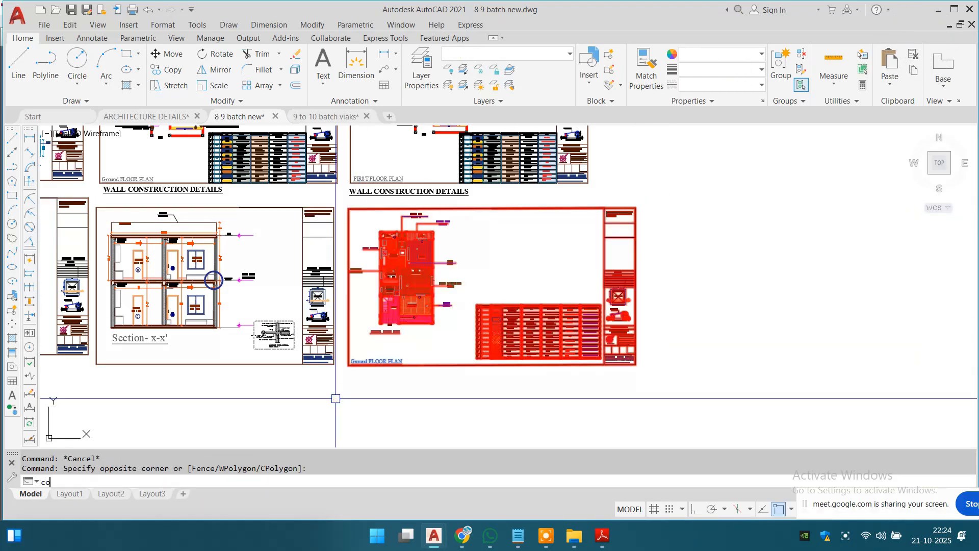
pyautogui.click(573, 238)
pyautogui.moveTo(177, 313); pyautogui.dragTo(544, 197, button='middle')
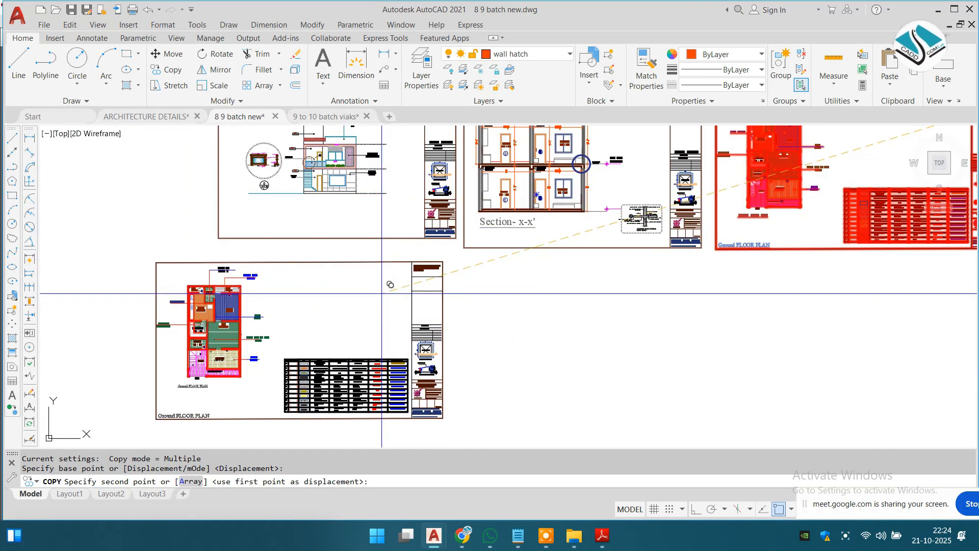
pyautogui.click(395, 280)
pyautogui.press('Escape')
# Erase the loose legend table standing in the empty area beside the sheet grid.
pyautogui.scroll(-5, 490, 299)
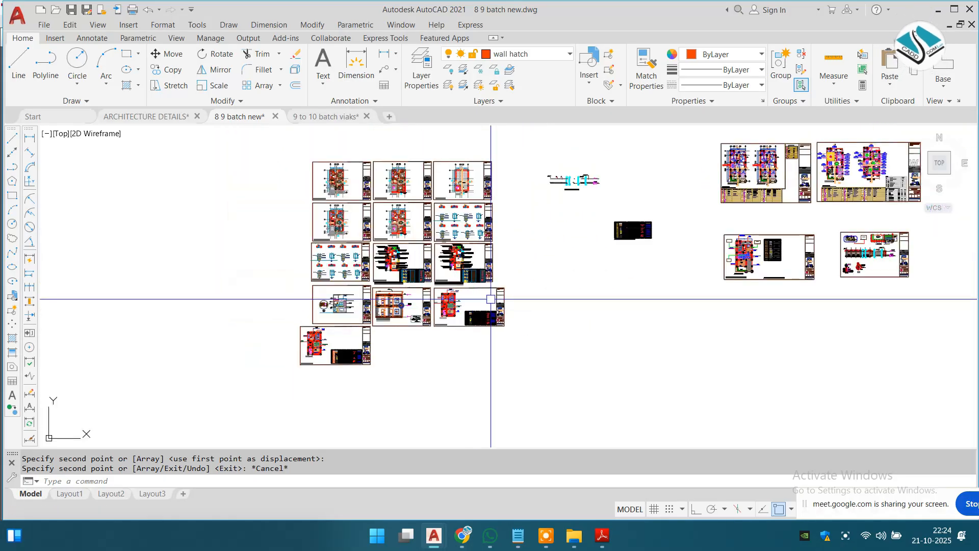
pyautogui.scroll(4, 648, 230)
pyautogui.click(673, 203)
pyautogui.click(526, 278)
pyautogui.write('e')
pyautogui.press('Return')
# Review the wall construction sheet's finish callouts and legend table, and the legend table on the flooring sheet.
pyautogui.scroll(-6, 290, 270)
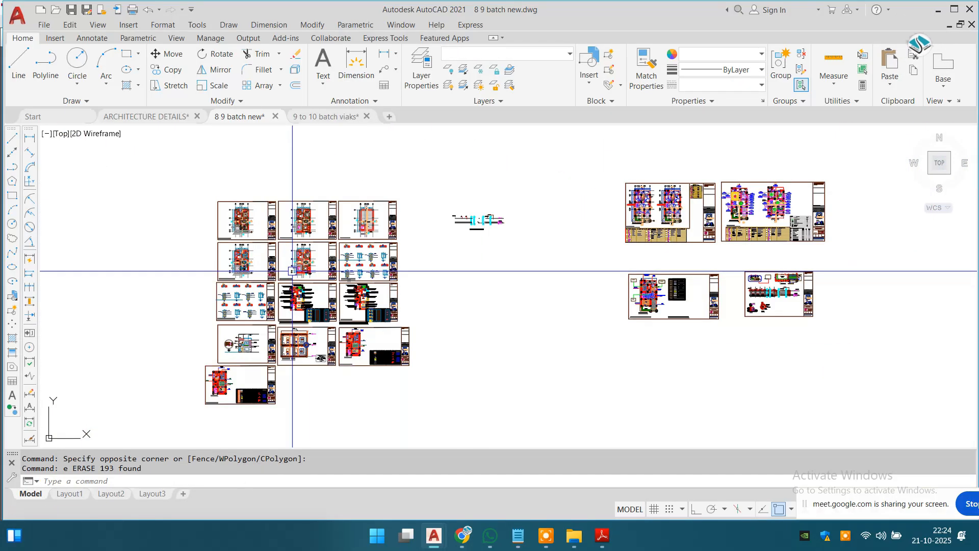
pyautogui.scroll(5, 310, 309)
pyautogui.press('Escape')
pyautogui.moveTo(311, 309)
pyautogui.mouseDown(button='middle')
pyautogui.moveTo(340, 289)
pyautogui.moveTo(368, 432)
pyautogui.moveTo(375, 287)
pyautogui.mouseUp(button='middle')
pyautogui.scroll(7, 361, 286)
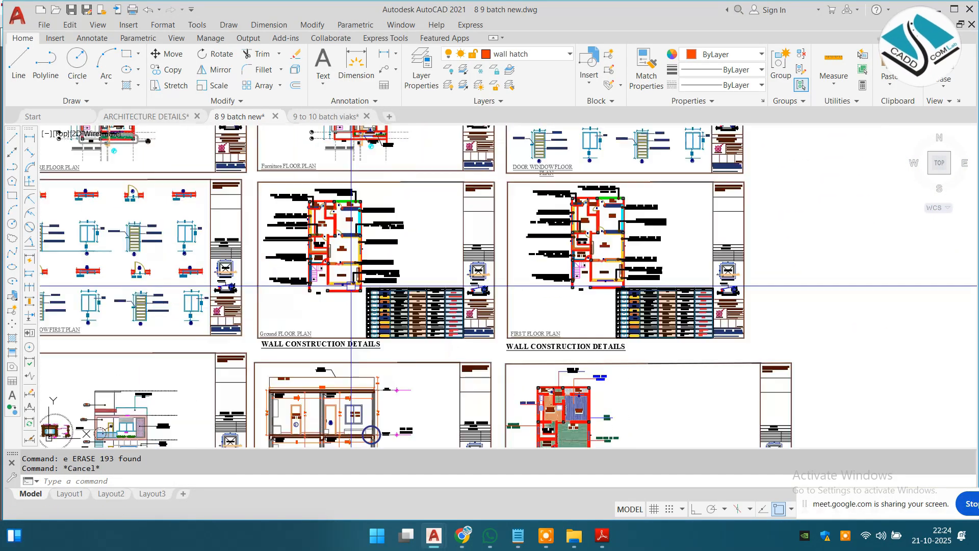
pyautogui.moveTo(324, 168); pyautogui.dragTo(396, 327, button='middle')
pyautogui.scroll(2, 270, 215)
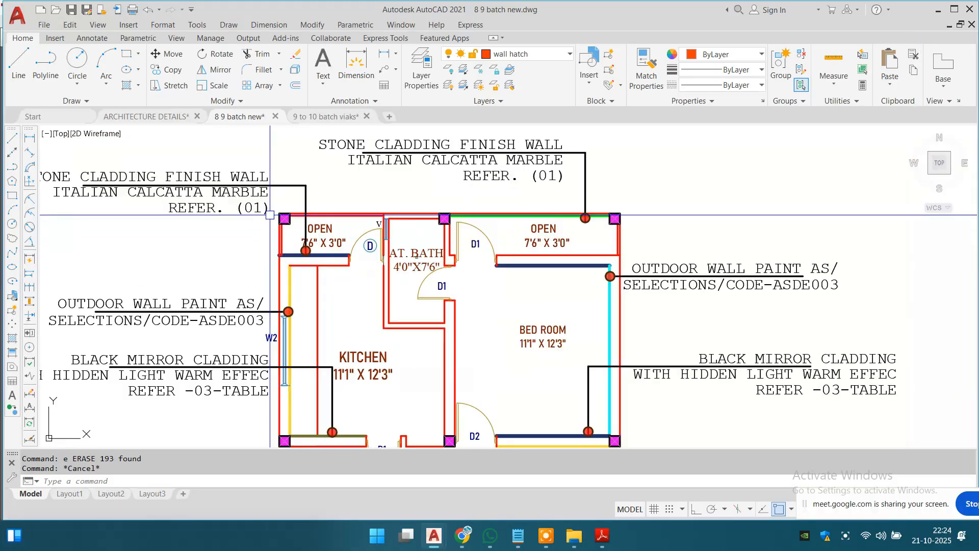
pyautogui.scroll(-7, 466, 257)
pyautogui.moveTo(573, 410); pyautogui.dragTo(469, 287, button='middle')
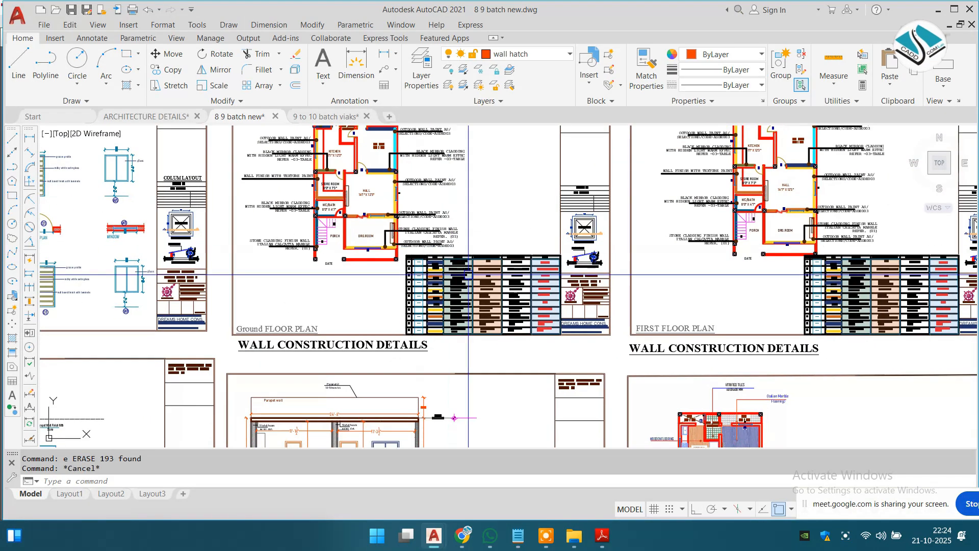
pyautogui.scroll(5, 494, 287)
pyautogui.moveTo(561, 300); pyautogui.dragTo(472, 249, button='middle')
pyautogui.scroll(-2, 449, 233)
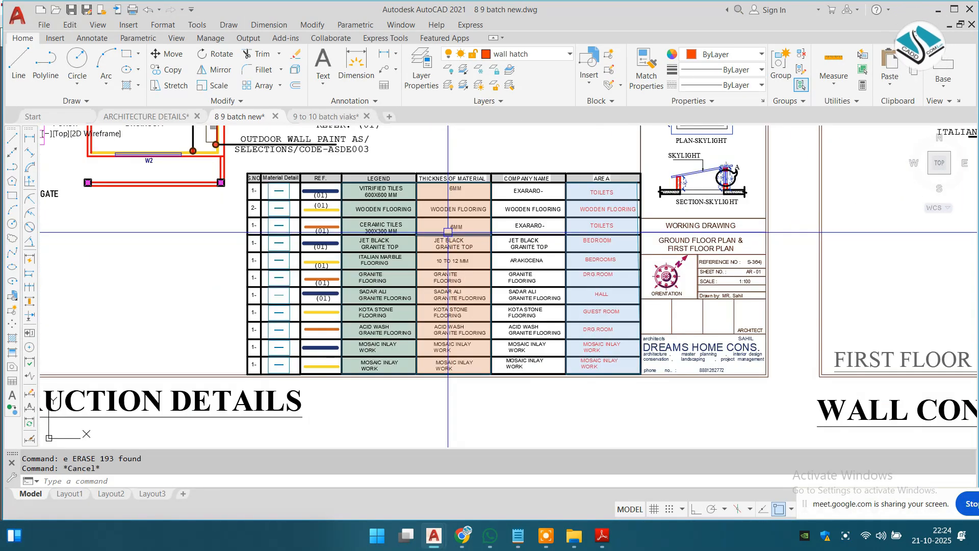
pyautogui.scroll(2, 448, 232)
pyautogui.scroll(-11, 449, 232)
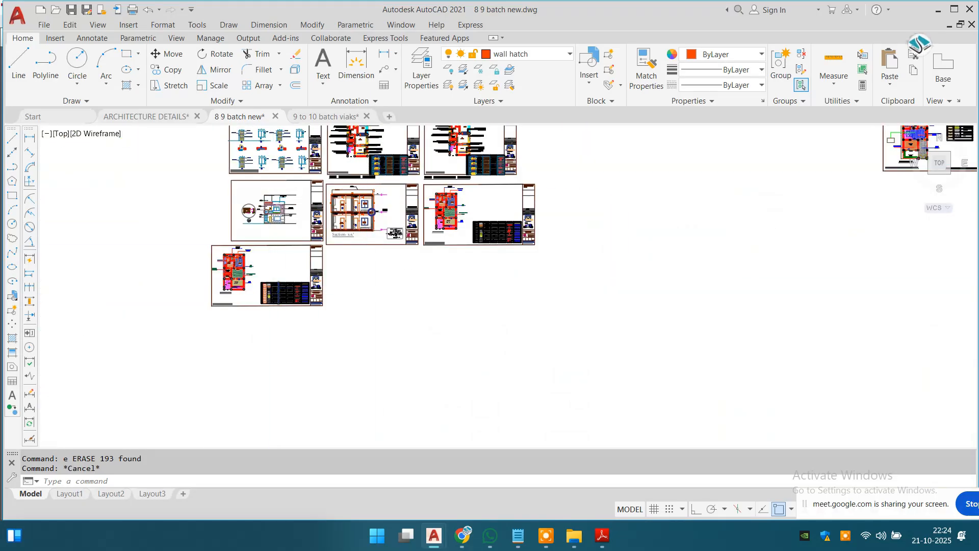
pyautogui.scroll(8, 310, 207)
pyautogui.scroll(2, 310, 207)
pyautogui.moveTo(341, 208); pyautogui.dragTo(407, 268, button='middle')
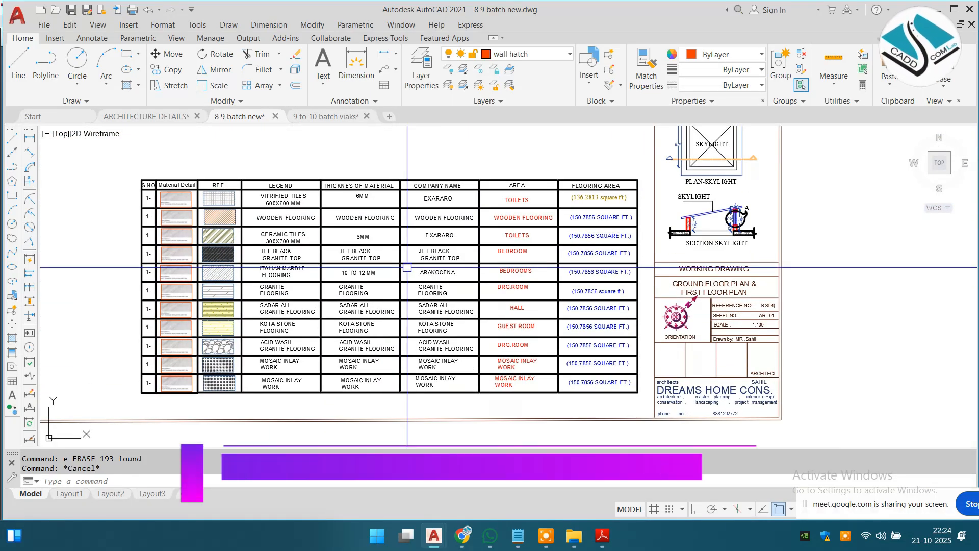
# Switch to the Google Meet call in Chrome to check the presentation, and minimize the browser window.
pyautogui.click(463, 535)
pyautogui.click(436, 494)
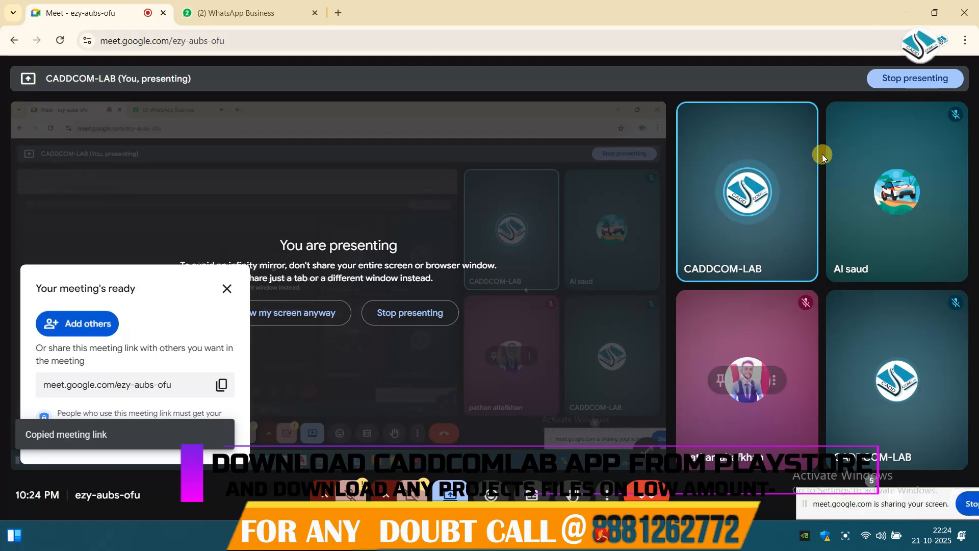
pyautogui.click(899, 10)
# Erase the reference flooring sheet with the plan and black legend table, below the two large reference sheets.
pyautogui.scroll(-10, 517, 206)
pyautogui.moveTo(638, 179); pyautogui.dragTo(502, 268, button='middle')
pyautogui.moveTo(680, 245); pyautogui.dragTo(476, 330, button='middle')
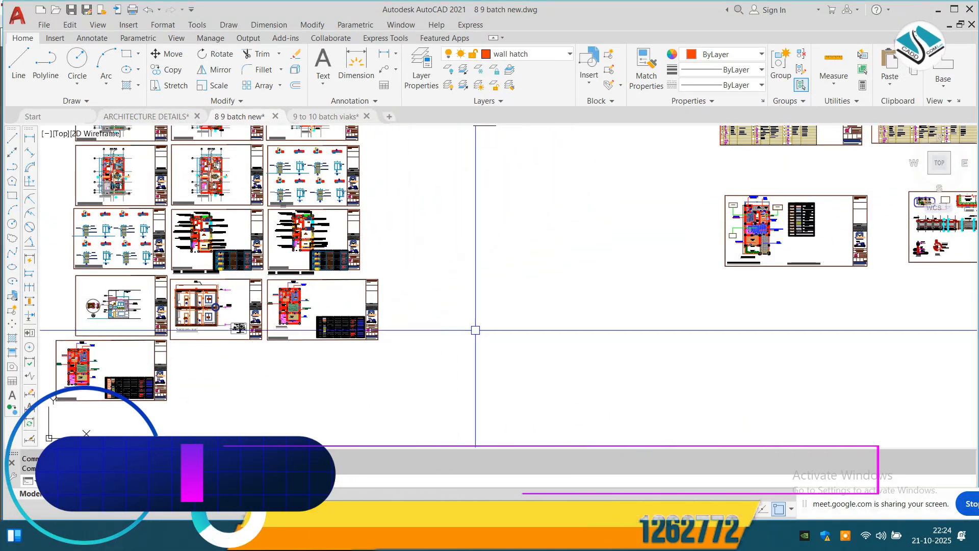
pyautogui.click(893, 177)
pyautogui.click(623, 330)
pyautogui.write('e')
pyautogui.press('space')
pyautogui.moveTo(782, 214); pyautogui.dragTo(589, 272, button='middle')
pyautogui.press('Escape')
pyautogui.press('Escape')
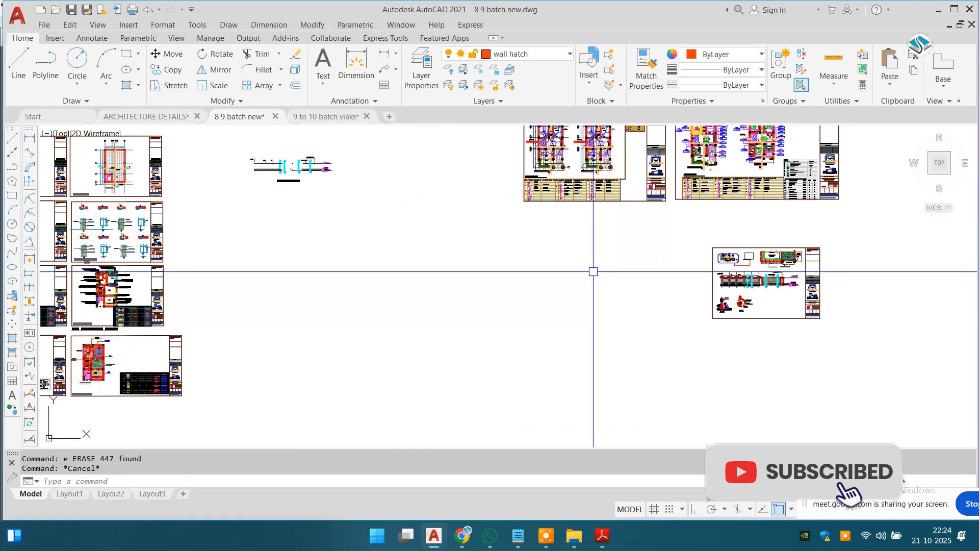
# Move the section detail sheet from below the reference sheets to a spot closer to the sheet grid.
pyautogui.moveTo(413, 229)
pyautogui.mouseDown(button='middle')
pyautogui.moveTo(428, 251)
pyautogui.moveTo(399, 285)
pyautogui.mouseUp(button='middle')
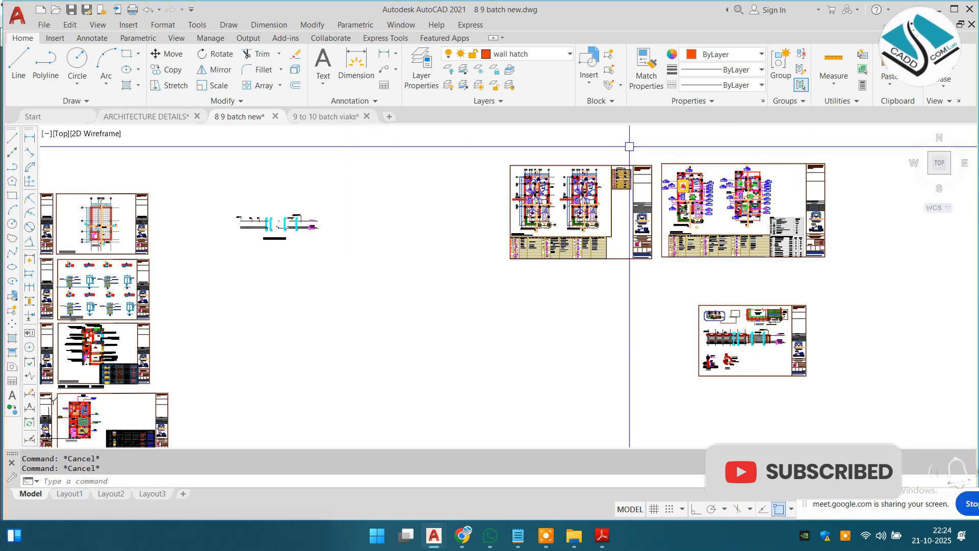
pyautogui.click(835, 299)
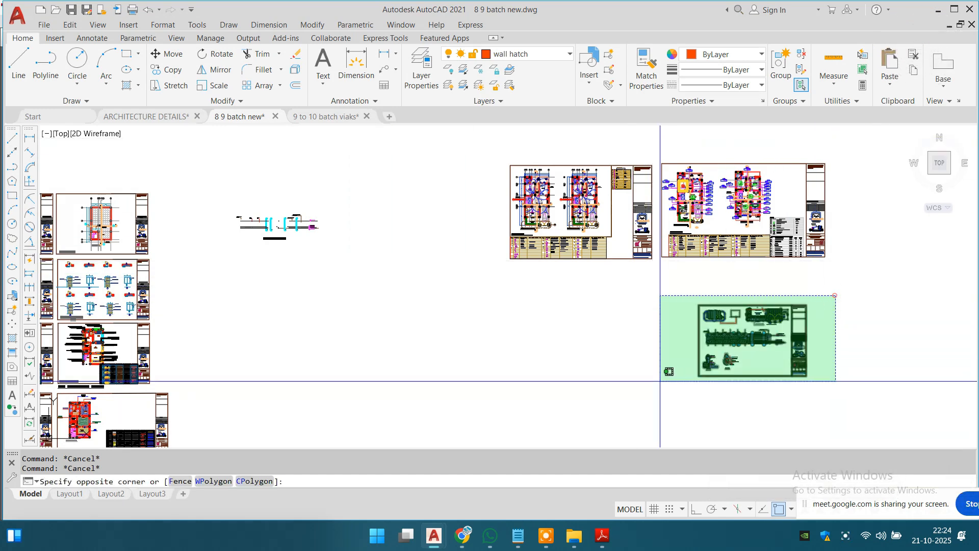
pyautogui.write('m')
pyautogui.click(714, 362)
pyautogui.moveTo(431, 325); pyautogui.dragTo(603, 213, button='middle')
pyautogui.click(620, 255)
pyautogui.press('Escape')
pyautogui.press('Escape')
pyautogui.moveTo(343, 250); pyautogui.dragTo(597, 295, button='middle')
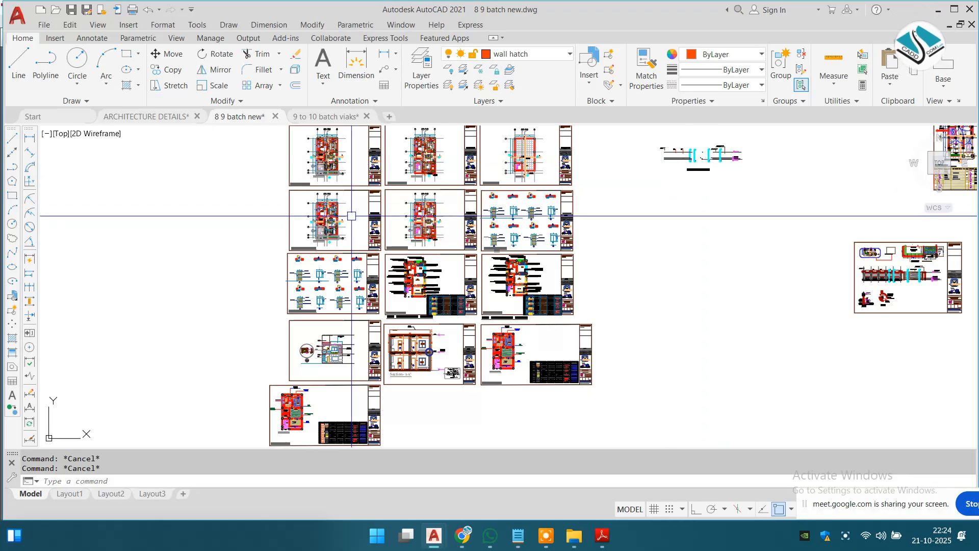
# Switch to Chrome and search Google Images for "boundary wall design" in a new tab.
pyautogui.moveTo(462, 535)
pyautogui.click(454, 489)
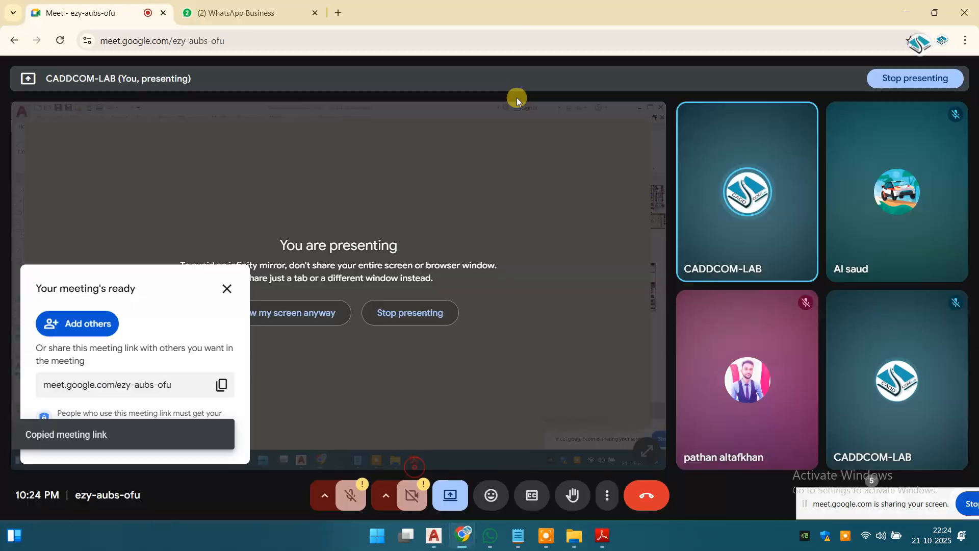
pyautogui.click(334, 13)
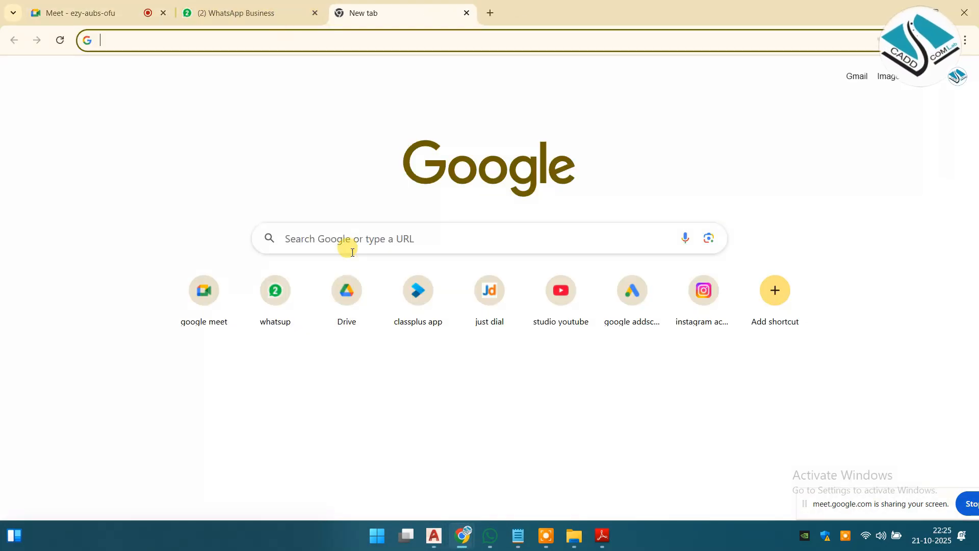
pyautogui.click(354, 238)
pyautogui.write('boundry wall')
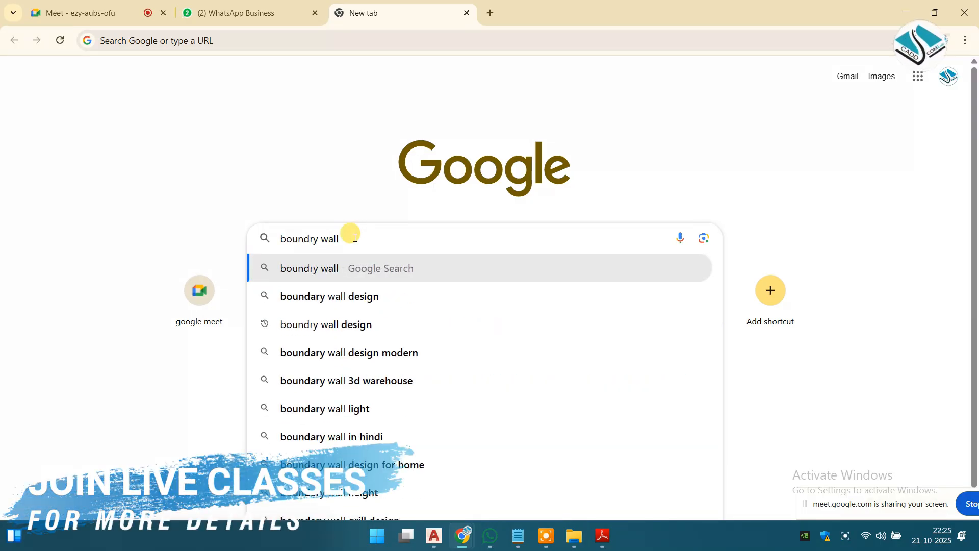
pyautogui.click(319, 297)
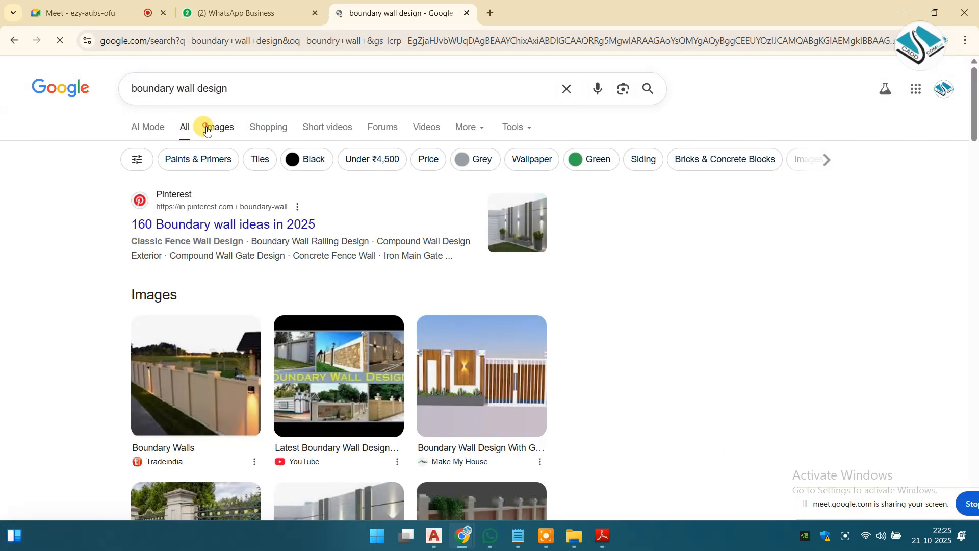
pyautogui.click(206, 130)
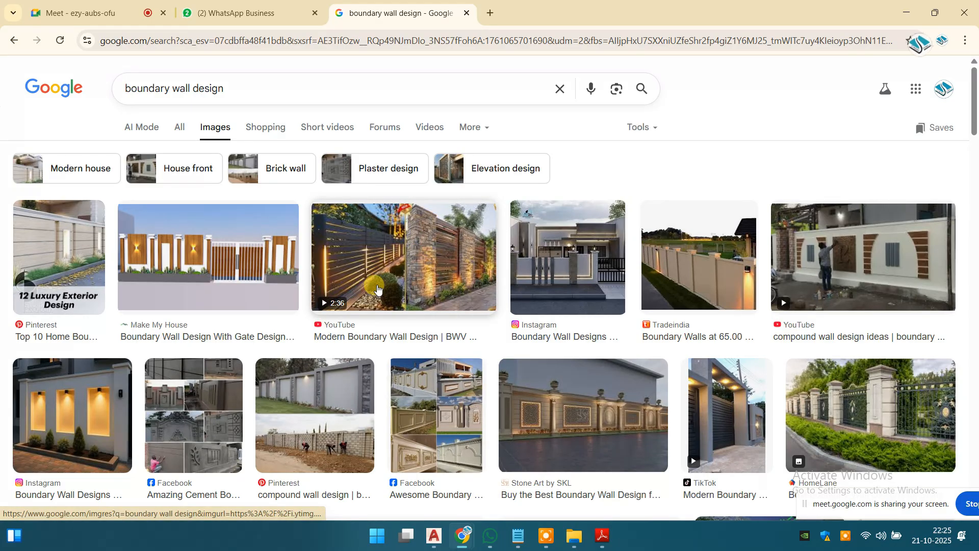
# Open the Boundary Wall Designs picture with three lit niches on its own in a new browser tab.
pyautogui.scroll(-1, 569, 298)
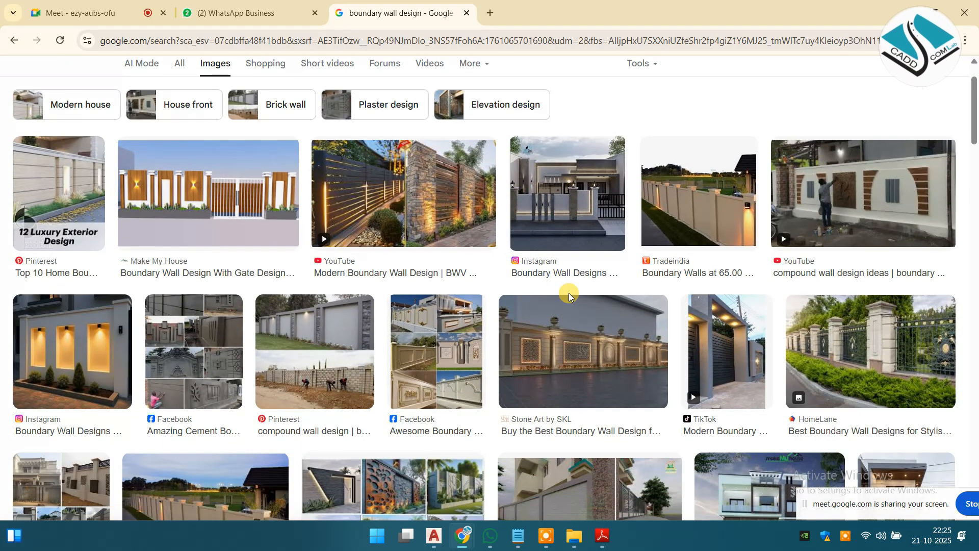
pyautogui.scroll(-1, 569, 298)
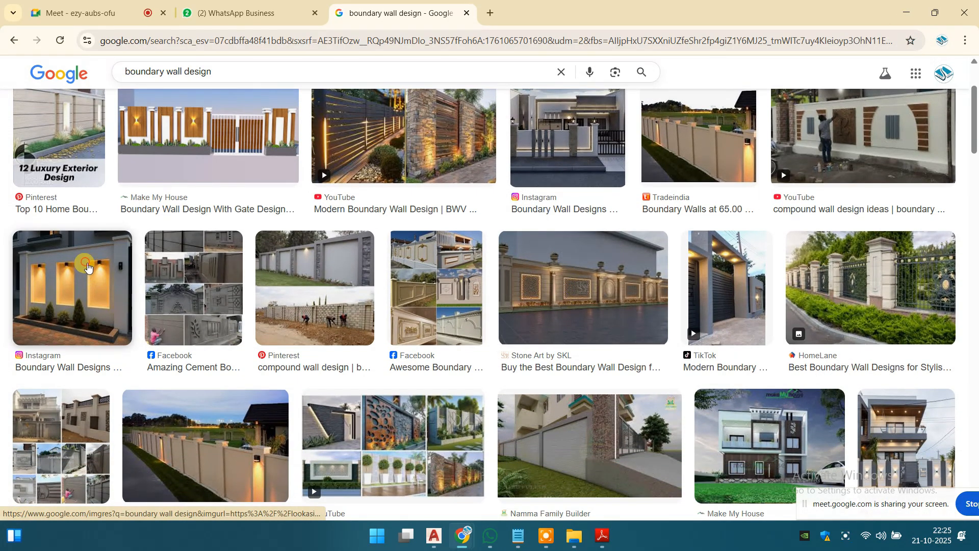
pyautogui.click(88, 267)
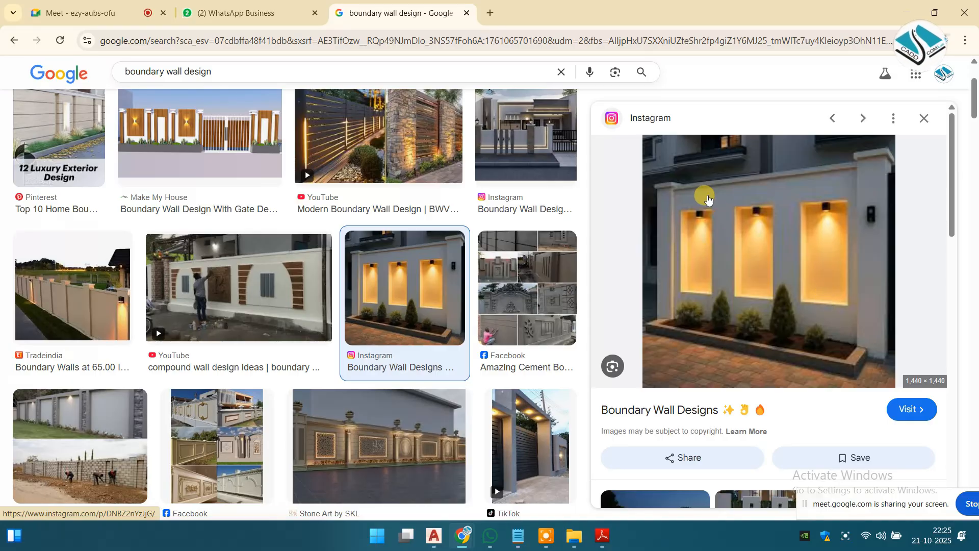
pyautogui.rightClick(707, 198)
pyautogui.click(765, 371)
pyautogui.click(531, 13)
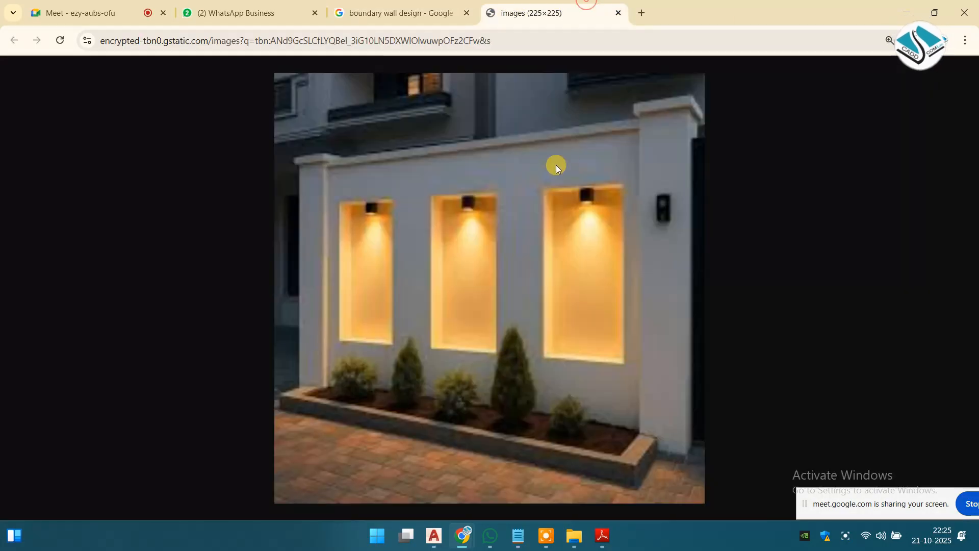
# Save the boundary wall picture to the Desktop as a JPEG named images, and close its tab.
pyautogui.rightClick(553, 167)
pyautogui.click(608, 201)
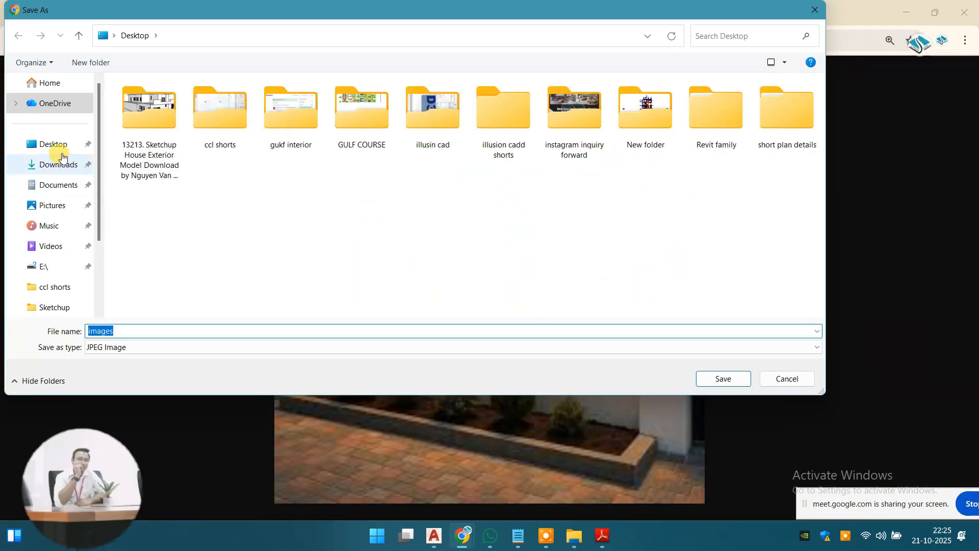
pyautogui.click(723, 378)
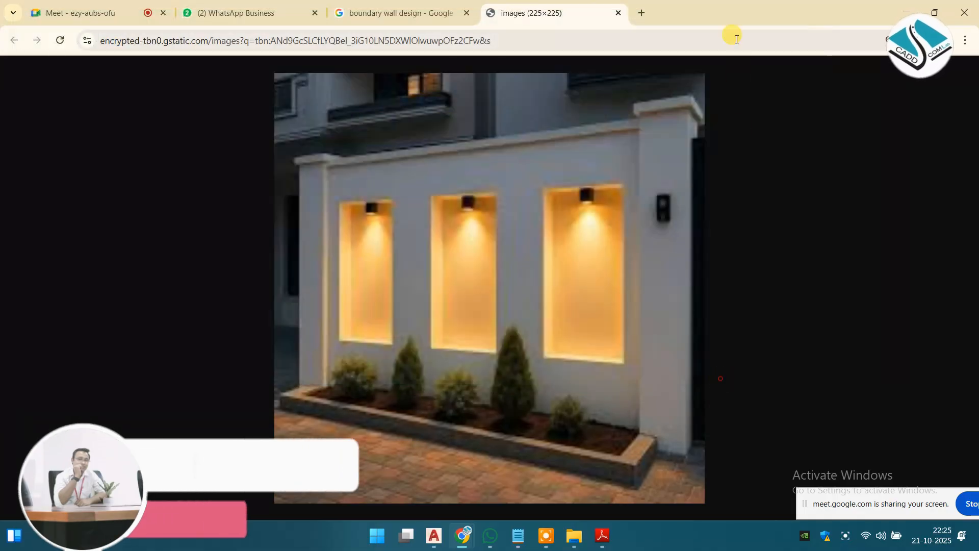
pyautogui.click(620, 13)
# Find the six-picture "Boundary wall design ideas for house" collage in the image results and open it in its own browser tab.
pyautogui.scroll(-5, 738, 359)
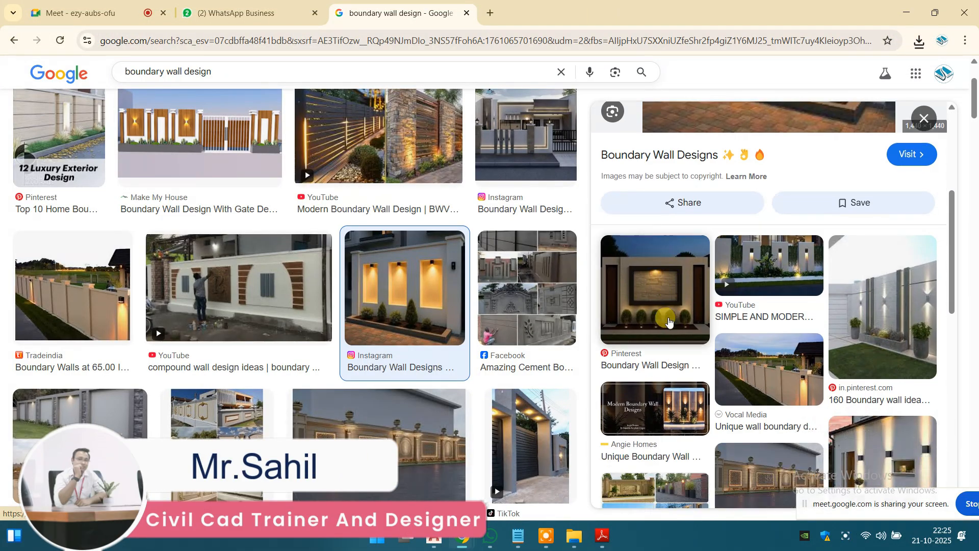
pyautogui.scroll(-2, 738, 359)
pyautogui.scroll(-2, 811, 397)
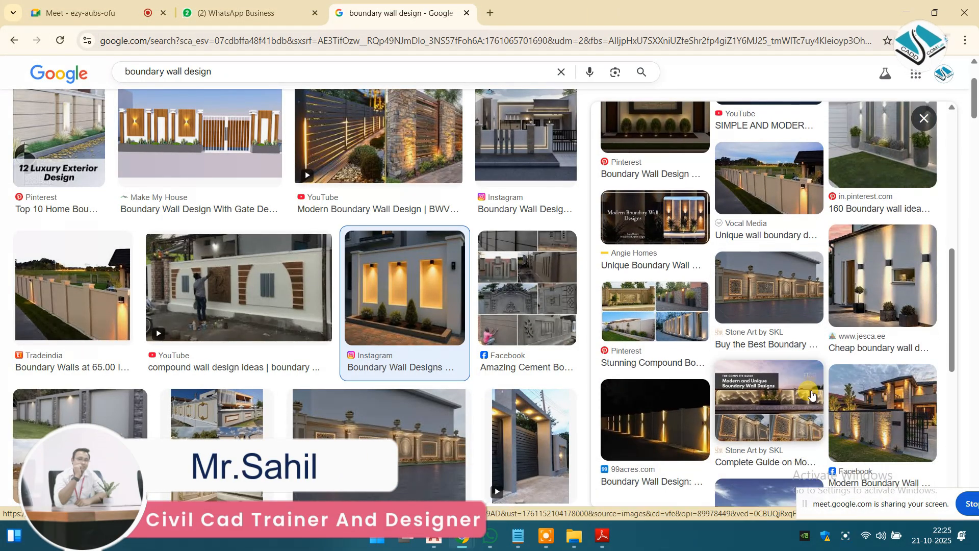
pyautogui.scroll(-5, 516, 358)
pyautogui.click(515, 358)
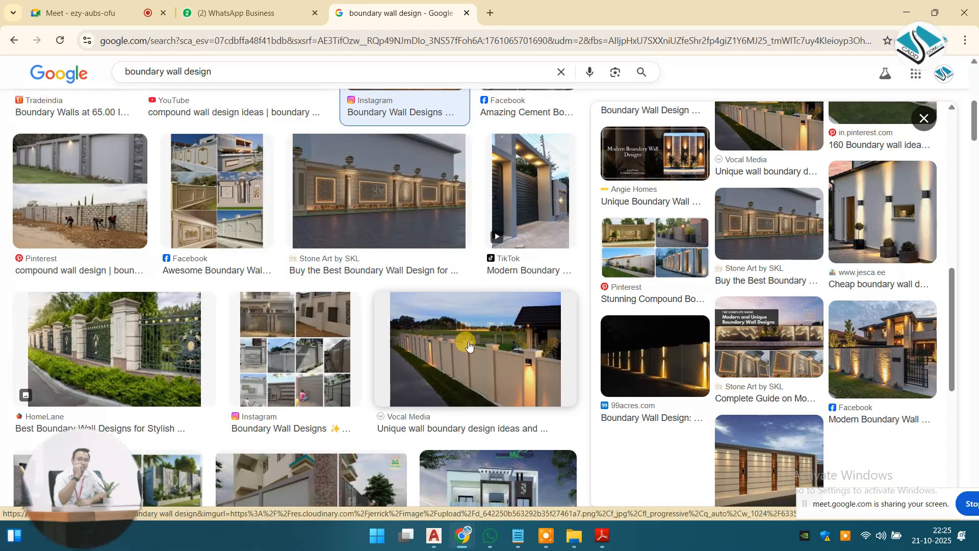
pyautogui.scroll(-5, 507, 307)
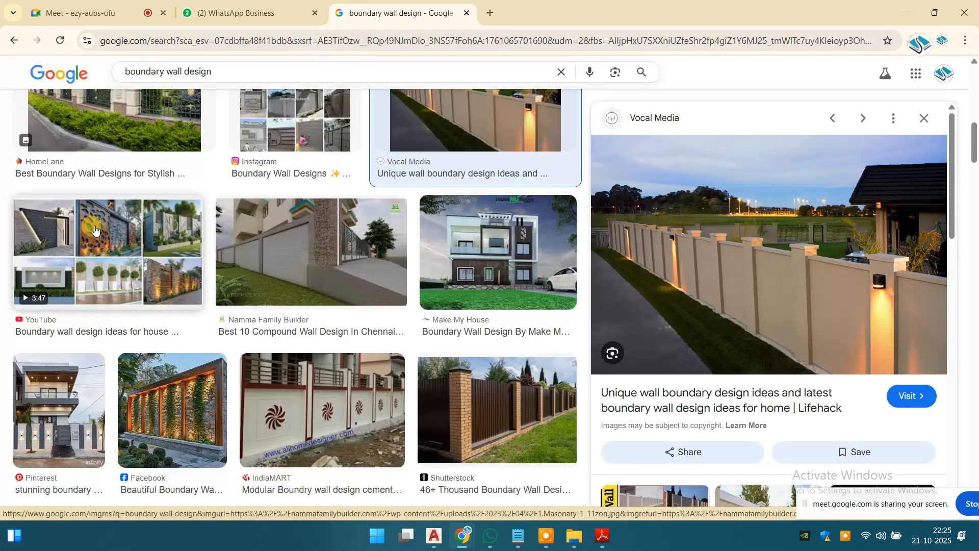
pyautogui.click(104, 250)
pyautogui.rightClick(761, 225)
pyautogui.click(830, 362)
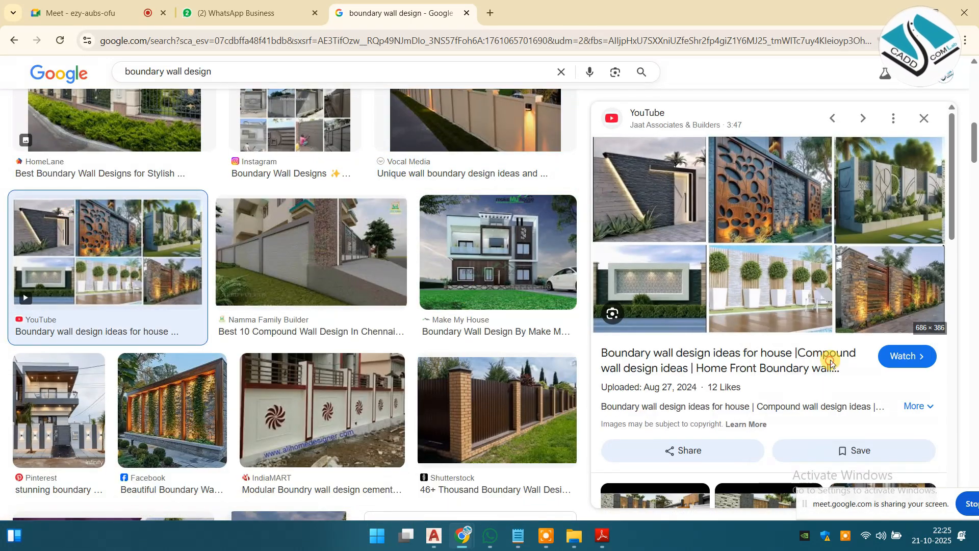
pyautogui.click(572, 5)
# Save the collage to the Desktop as a JPEG named hq720, and close its tab.
pyautogui.rightClick(522, 155)
pyautogui.rightClick(429, 240)
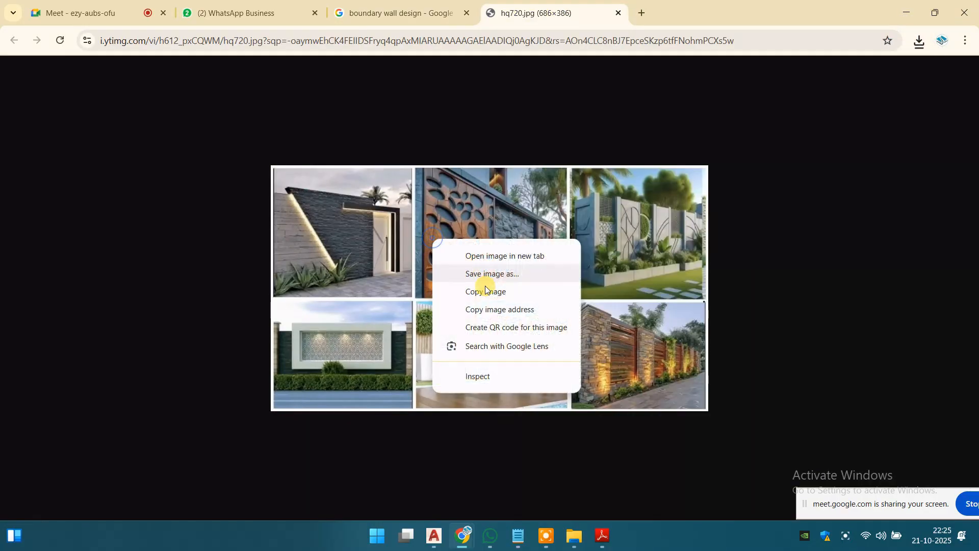
pyautogui.click(508, 274)
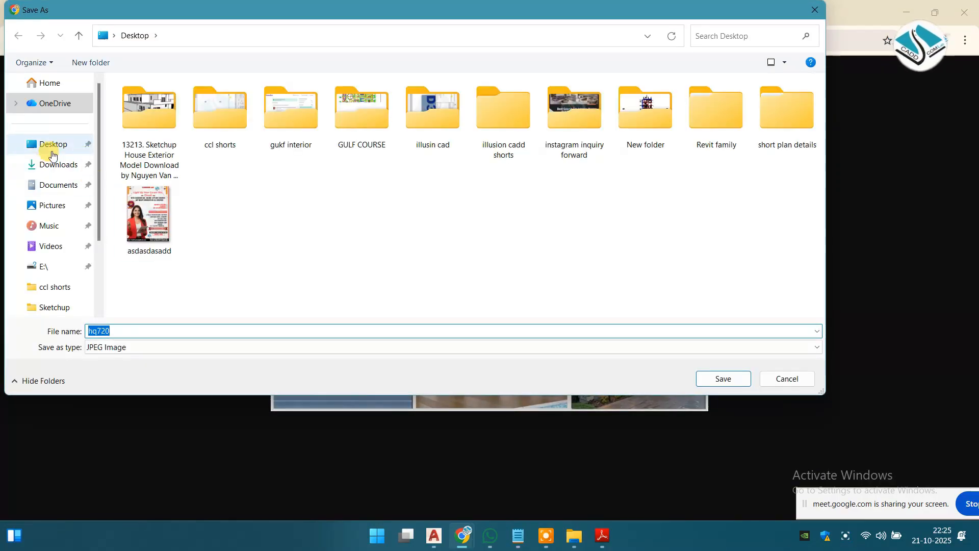
pyautogui.click(714, 372)
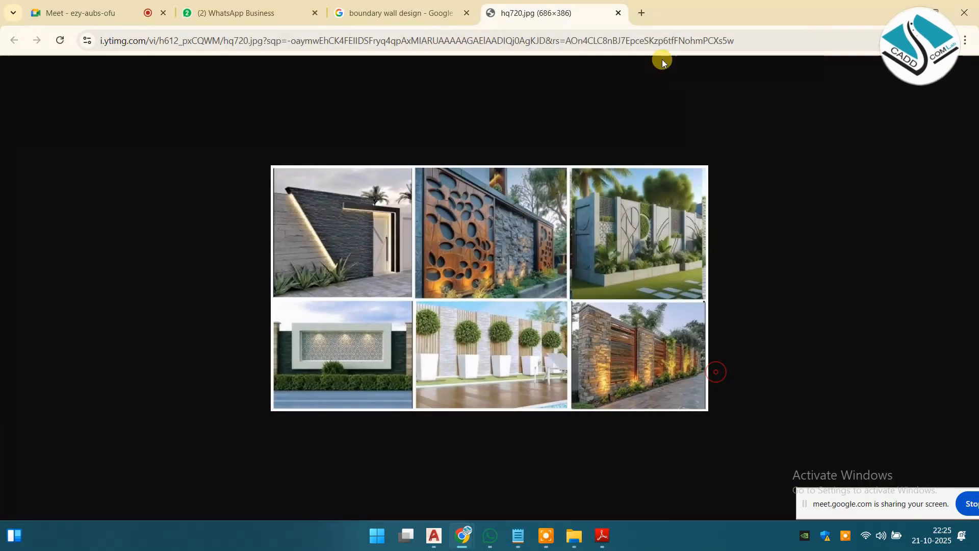
pyautogui.click(616, 14)
# Switch to AutoCAD and examine the gate and front lawn boundary on the ground floor plan.
pyautogui.click(915, 14)
pyautogui.scroll(6, 289, 176)
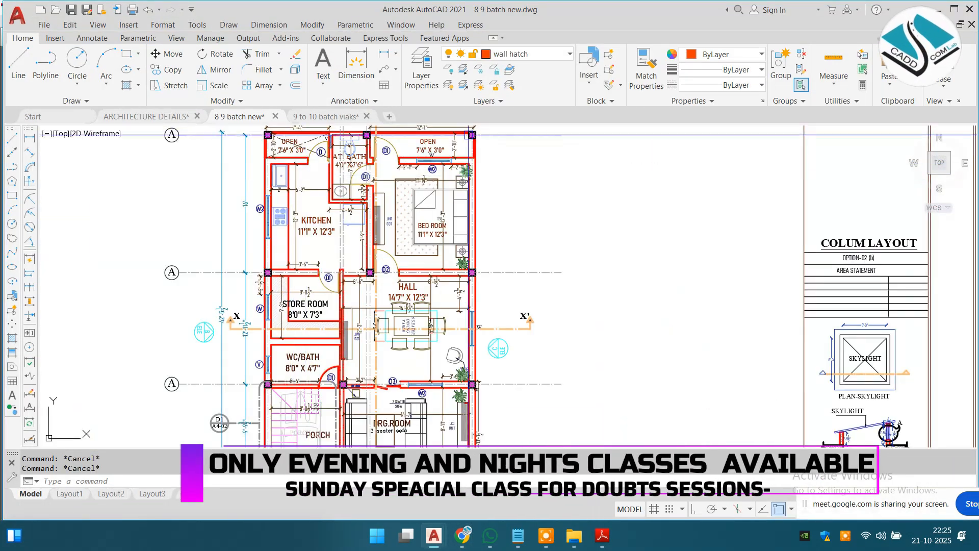
pyautogui.scroll(2, 412, 316)
pyautogui.moveTo(559, 544)
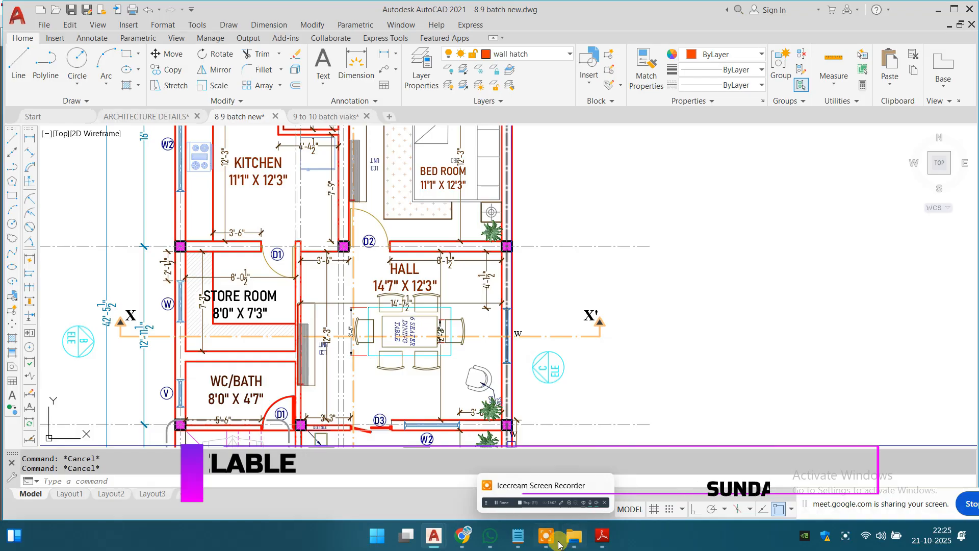
pyautogui.scroll(-2, 406, 271)
pyautogui.moveTo(460, 363); pyautogui.dragTo(459, 222, button='middle')
pyautogui.scroll(2, 357, 321)
pyautogui.moveTo(249, 318); pyautogui.dragTo(249, 284, button='middle')
pyautogui.scroll(2, 252, 303)
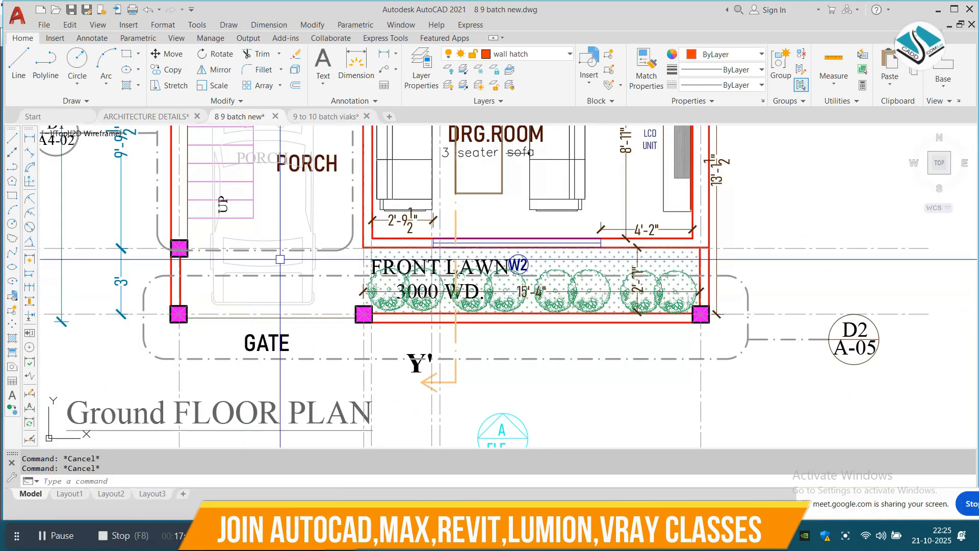
# Look over the arranged sheet grid and the reference sheets beside it.
pyautogui.scroll(-8, 743, 291)
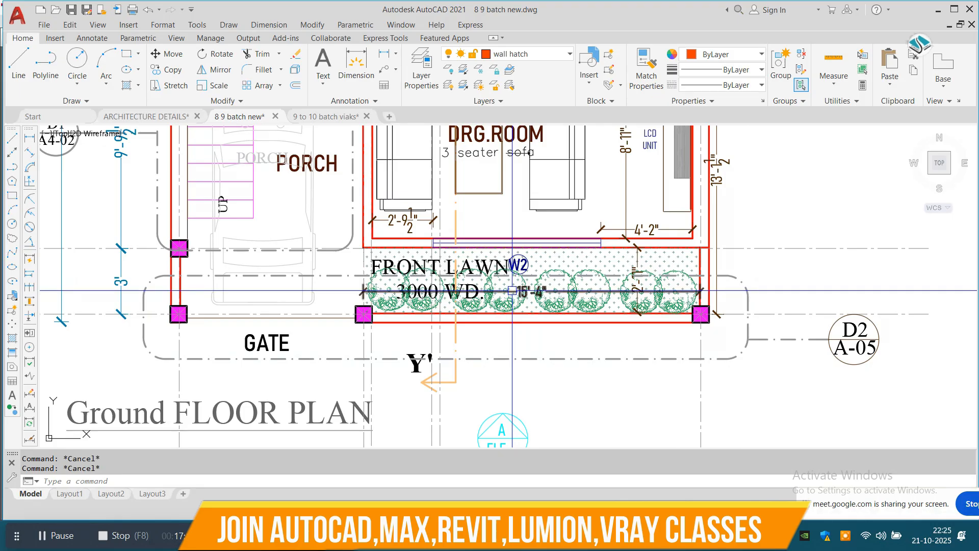
pyautogui.scroll(2, 535, 249)
pyautogui.scroll(2, 534, 248)
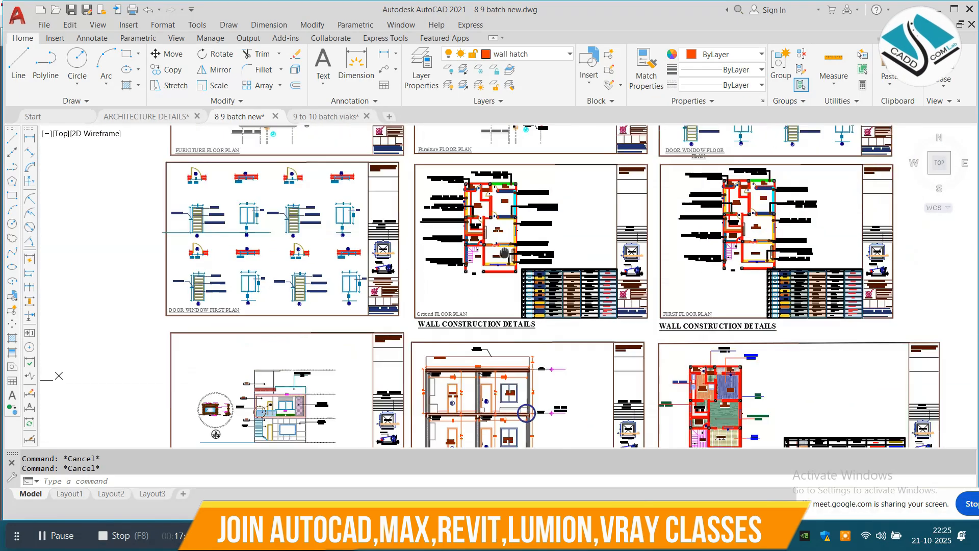
pyautogui.moveTo(422, 444)
pyautogui.mouseDown(button='middle')
pyautogui.moveTo(361, 336)
pyautogui.moveTo(411, 277)
pyautogui.moveTo(407, 376)
pyautogui.mouseUp(button='middle')
pyautogui.scroll(-2, 406, 376)
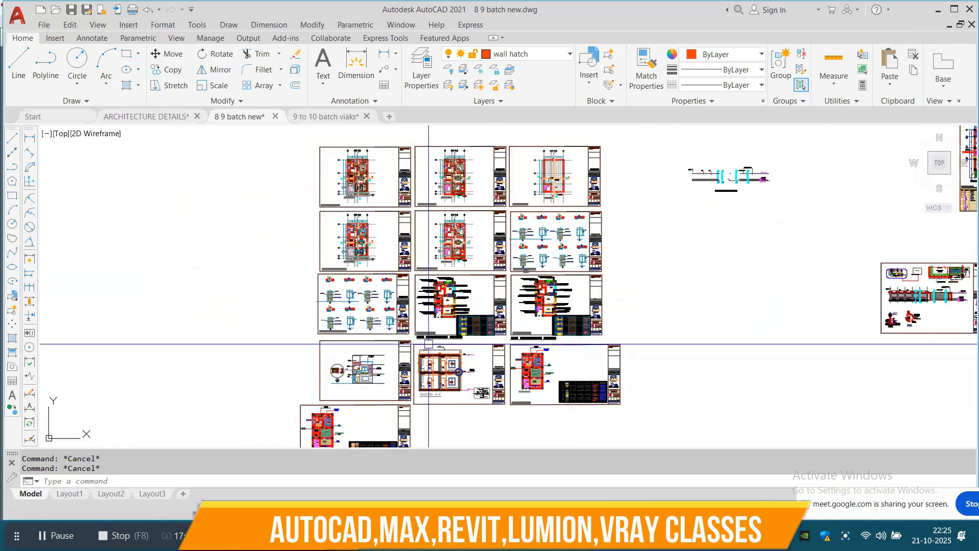
pyautogui.moveTo(442, 329); pyautogui.dragTo(440, 284, button='middle')
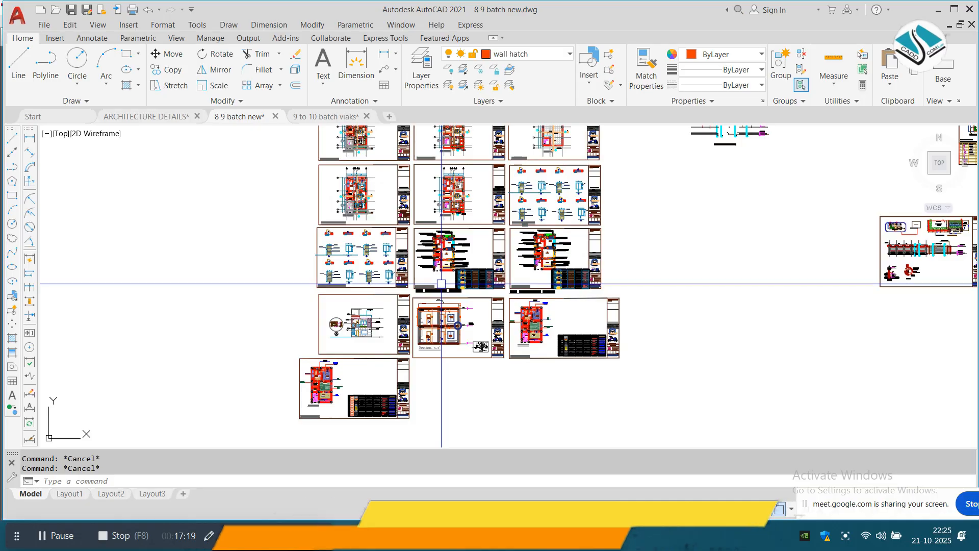
pyautogui.scroll(-2, 421, 276)
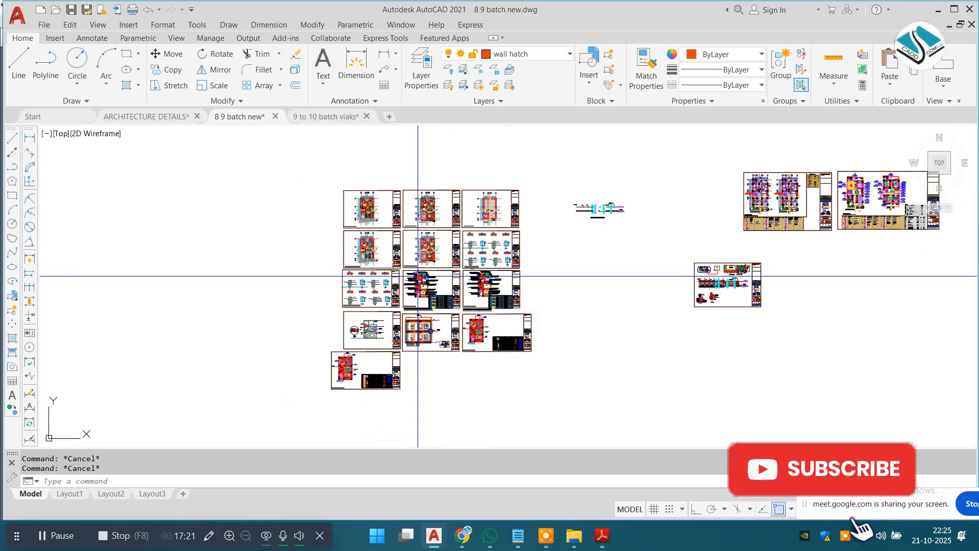
pyautogui.scroll(2, 409, 288)
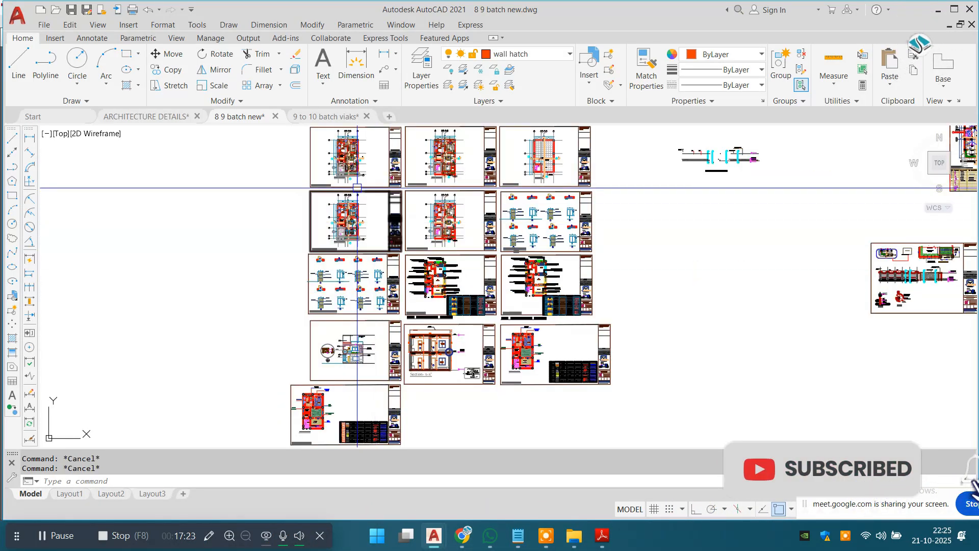
# Examine the D2 / A-05 detail callout around the gate and front lawn of the ground floor plan.
pyautogui.scroll(4, 361, 158)
pyautogui.moveTo(309, 230); pyautogui.dragTo(351, 269, button='middle')
pyautogui.scroll(4, 305, 286)
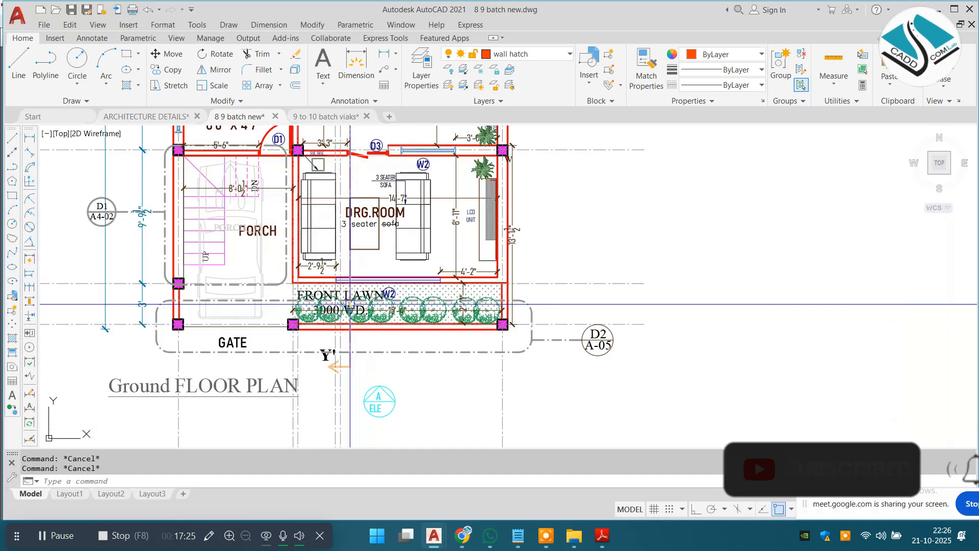
pyautogui.scroll(-2, 350, 304)
pyautogui.scroll(4, 326, 316)
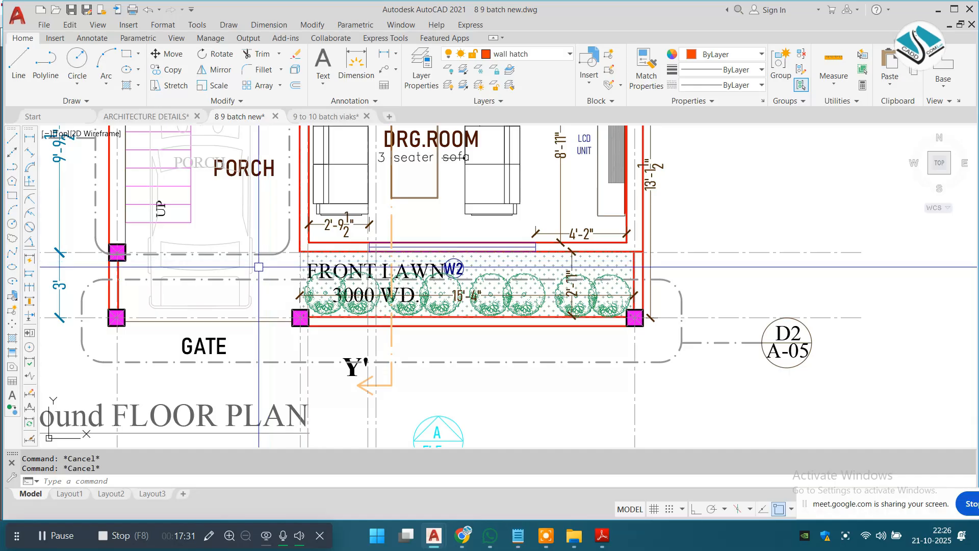
pyautogui.moveTo(418, 308); pyautogui.dragTo(428, 303, button='middle')
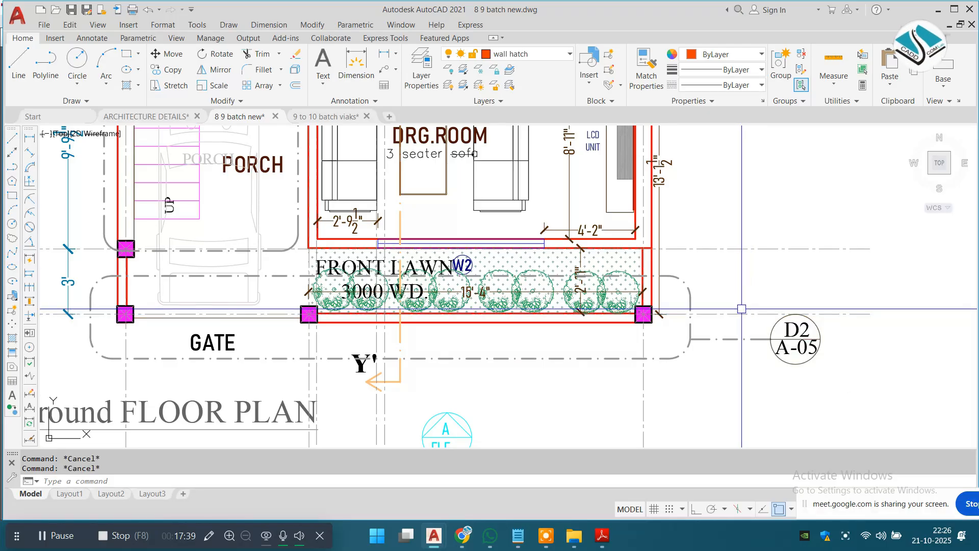
# Examine the enlarged plan and the boundary wall image frame on the reference boundary wall detail sheet.
pyautogui.scroll(-18, 559, 296)
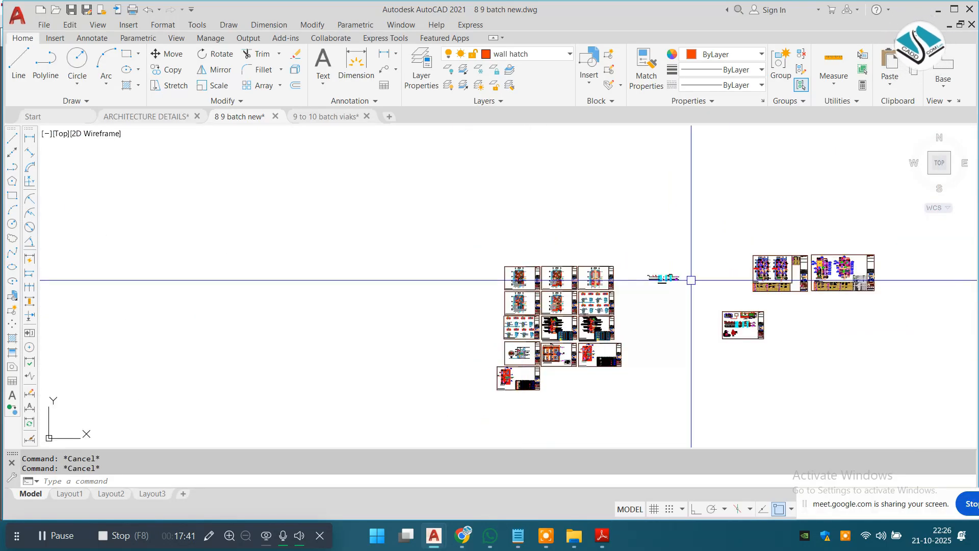
pyautogui.moveTo(691, 280); pyautogui.dragTo(525, 269, button='middle')
pyautogui.scroll(4, 554, 291)
pyautogui.scroll(12, 618, 321)
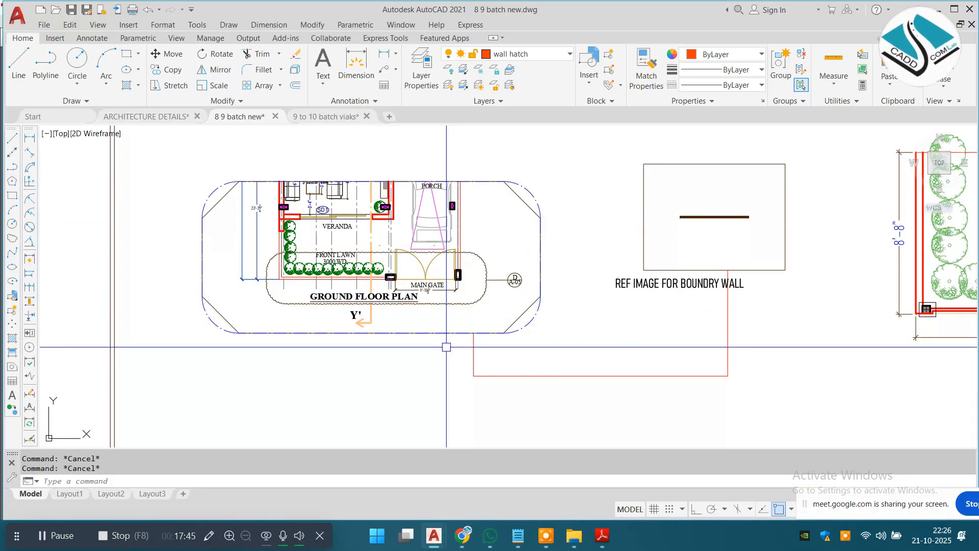
# Copy the ground floor plan with its titles from its sheet to the empty space beside the boundary wall detail sheet.
pyautogui.scroll(-10, 610, 307)
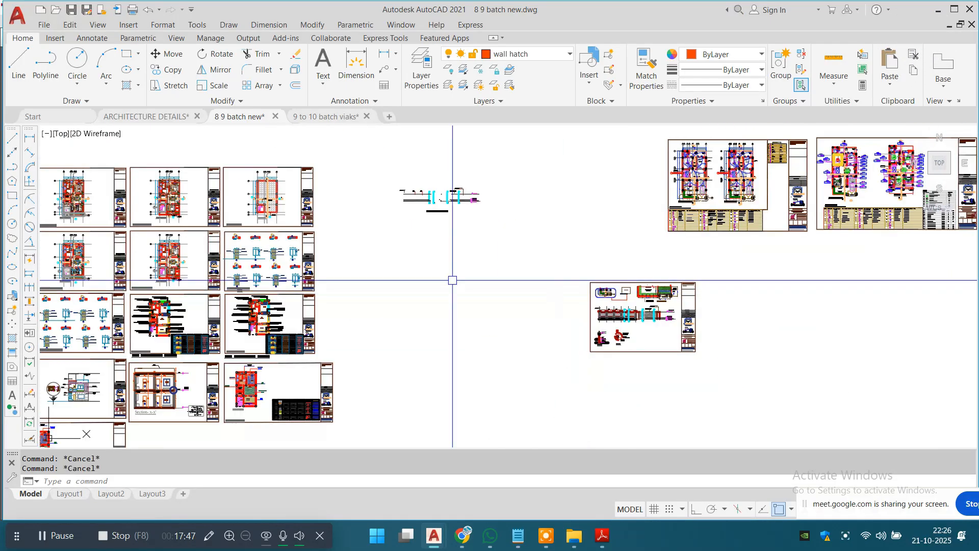
pyautogui.scroll(8, 332, 199)
pyautogui.click(337, 163)
pyautogui.click(666, 418)
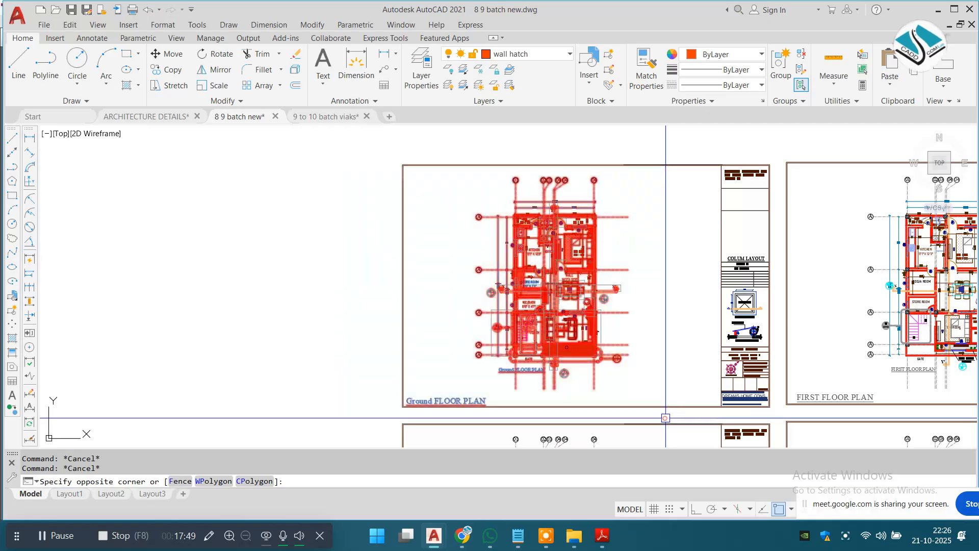
pyautogui.click(587, 322)
pyautogui.scroll(-8, 587, 322)
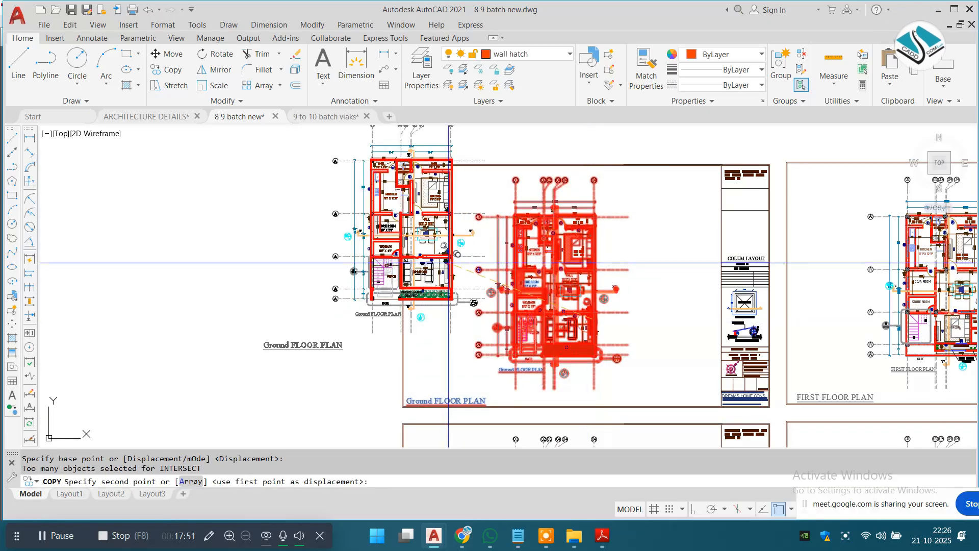
pyautogui.scroll(6, 640, 295)
pyautogui.press('Escape')
# Erase the larger Ground FLOOR PLAN title from the copied plan.
pyautogui.scroll(6, 430, 330)
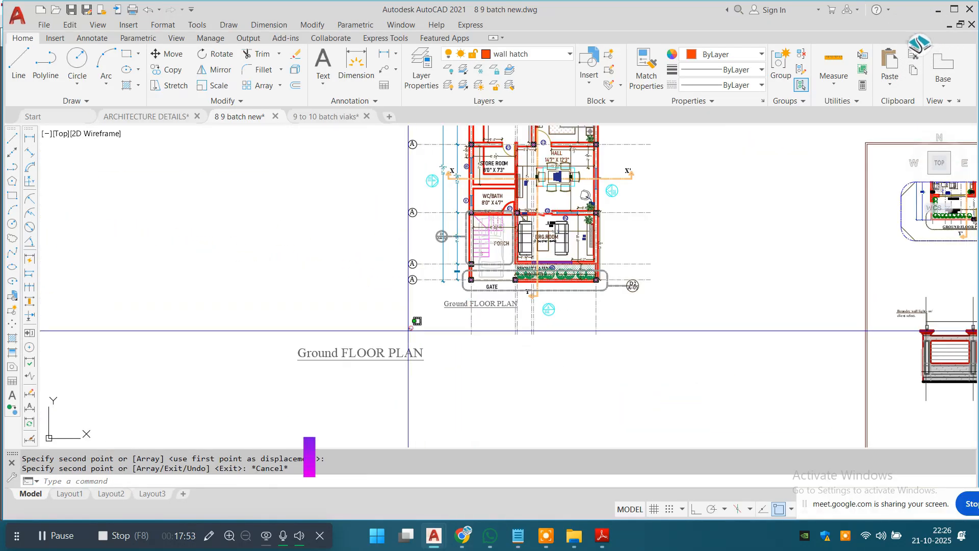
pyautogui.click(408, 329)
pyautogui.click(312, 372)
pyautogui.write('e')
pyautogui.press('space')
# Erase the numbered grid bubbles, vertical gridlines and overall dimensions above the copied plan.
pyautogui.scroll(4, 519, 304)
pyautogui.scroll(-5, 521, 299)
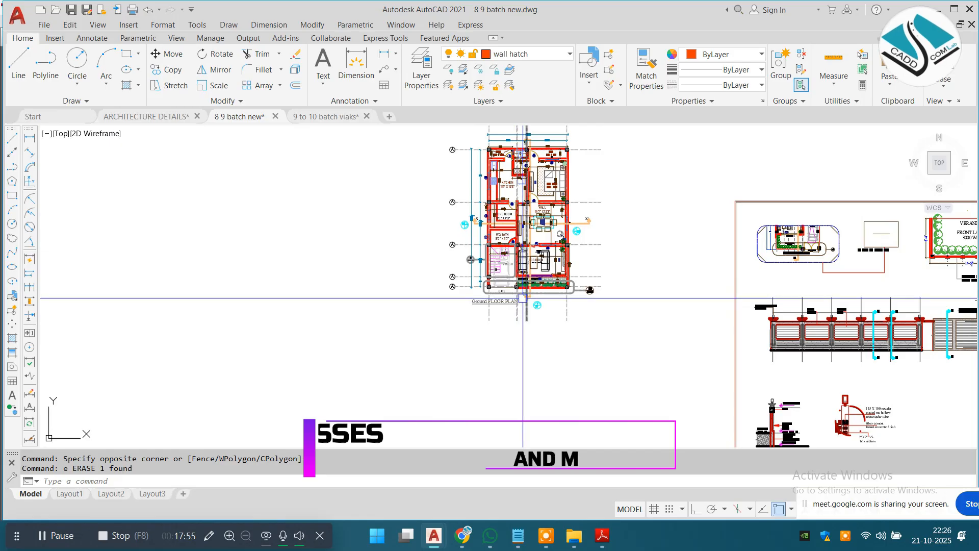
pyautogui.scroll(4, 635, 156)
pyautogui.press('Escape')
pyautogui.click(635, 155)
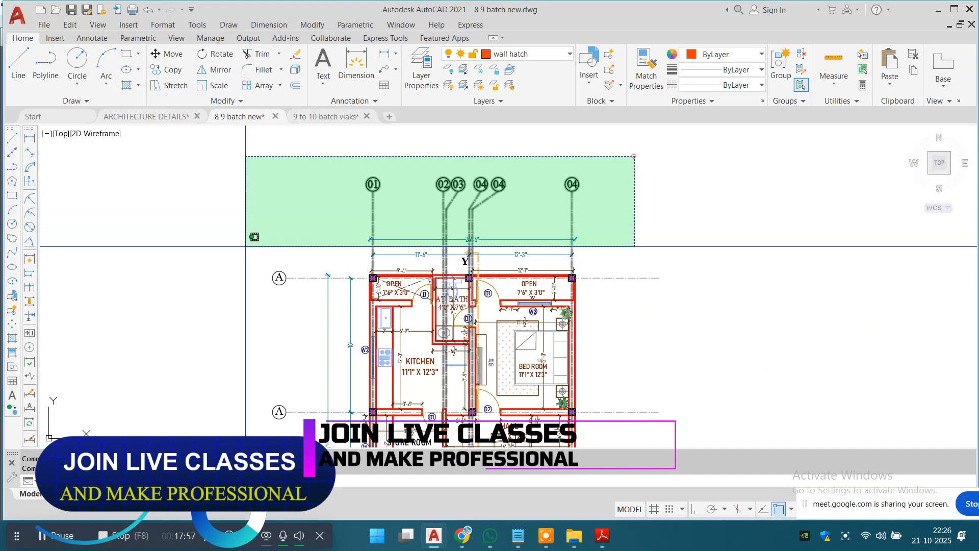
pyautogui.click(245, 265)
pyautogui.press('Delete')
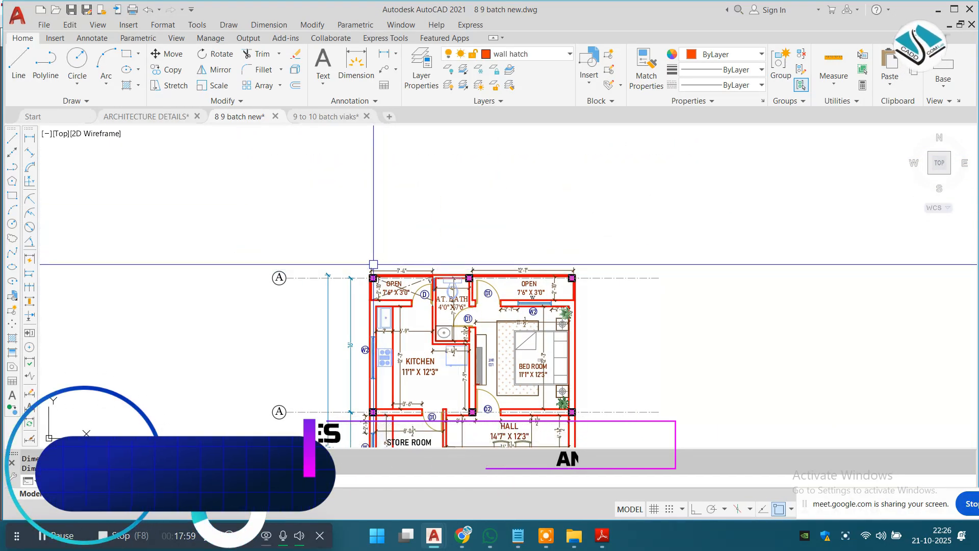
# Erase the lettered grid bubbles, outer dimensions, D1 callout and small title along the left side of the copied plan.
pyautogui.scroll(-4, 349, 270)
pyautogui.click(350, 271)
pyautogui.moveTo(282, 441); pyautogui.dragTo(310, 320, button='middle')
pyautogui.click(308, 331)
pyautogui.press('Delete')
# Erase the front lawn hatch and the rightmost pair of shrubs in the copied plan.
pyautogui.scroll(3, 426, 306)
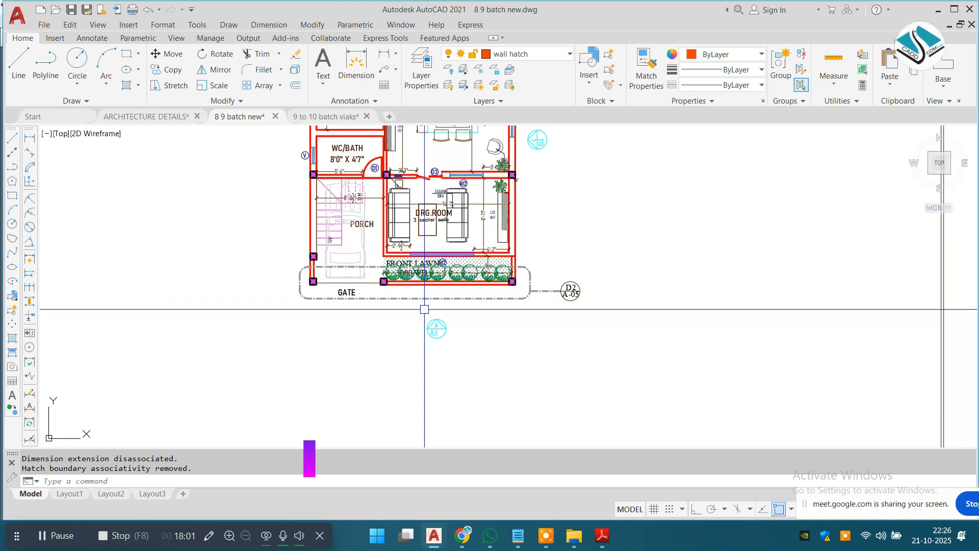
pyautogui.scroll(6, 466, 271)
pyautogui.click(602, 282)
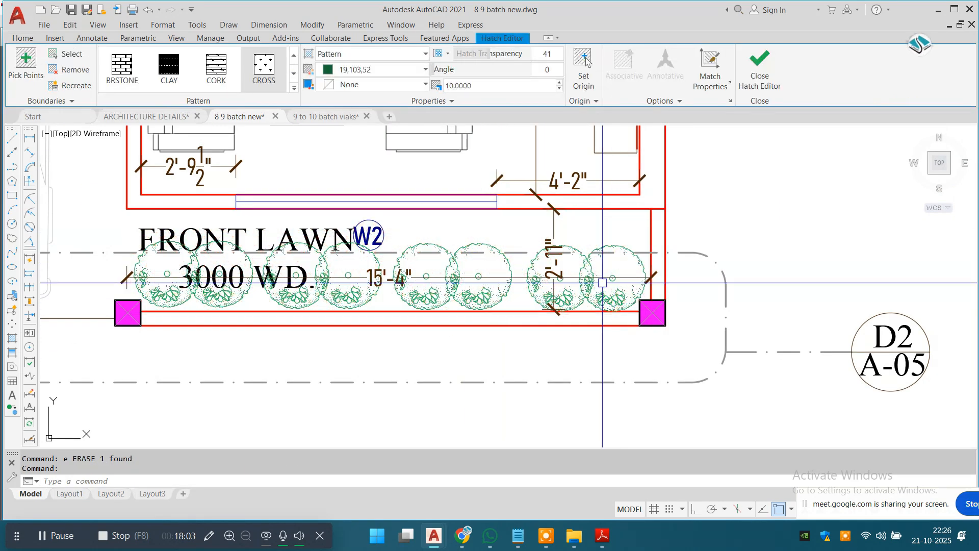
pyautogui.press('Delete')
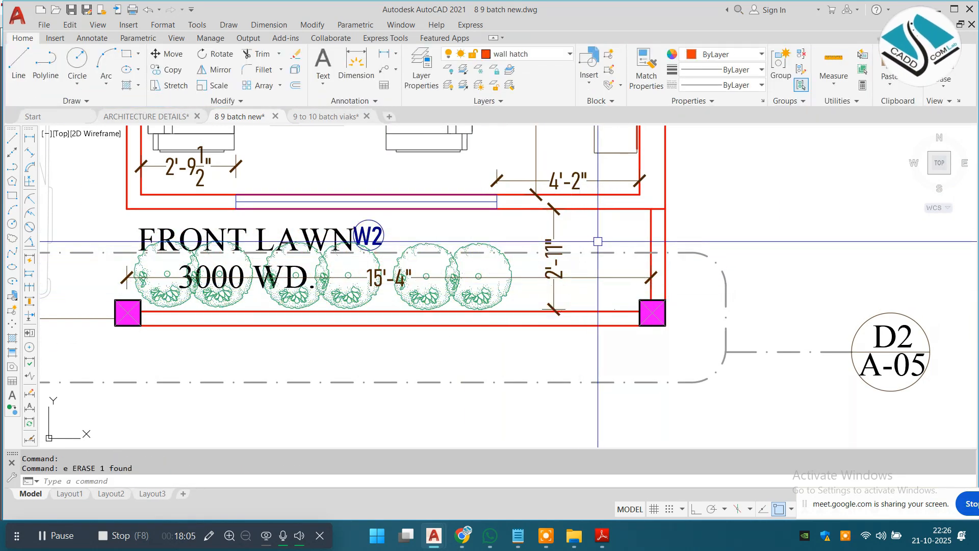
# Erase the remaining lawn shrubs, the 3000 WD. text, the lawn dimensions and the A elevation marker from the copied plan.
pyautogui.click(148, 284)
pyautogui.write('e')
pyautogui.press('space')
pyautogui.scroll(-4, 219, 266)
pyautogui.moveTo(222, 286); pyautogui.dragTo(339, 297, button='middle')
pyautogui.scroll(2, 520, 307)
pyautogui.scroll(2, 522, 306)
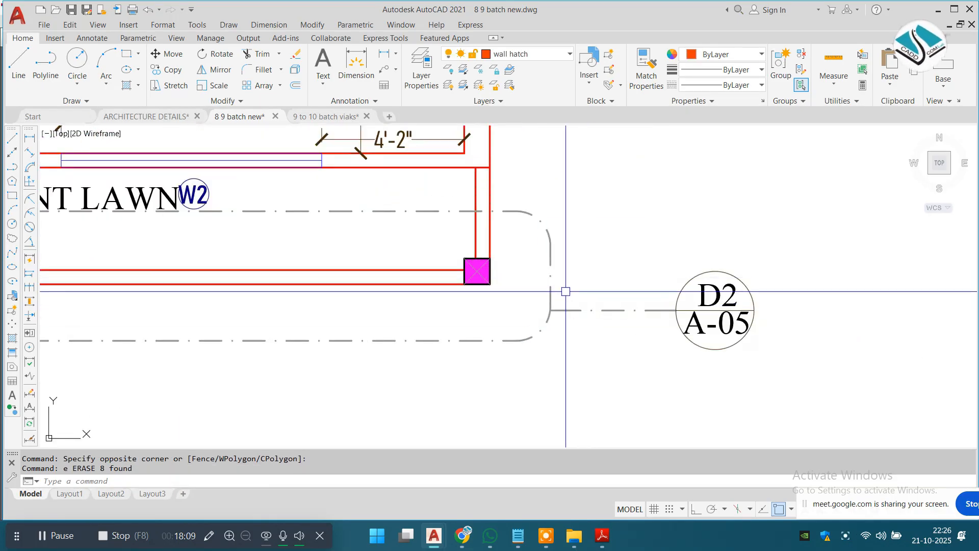
pyautogui.scroll(-4, 583, 281)
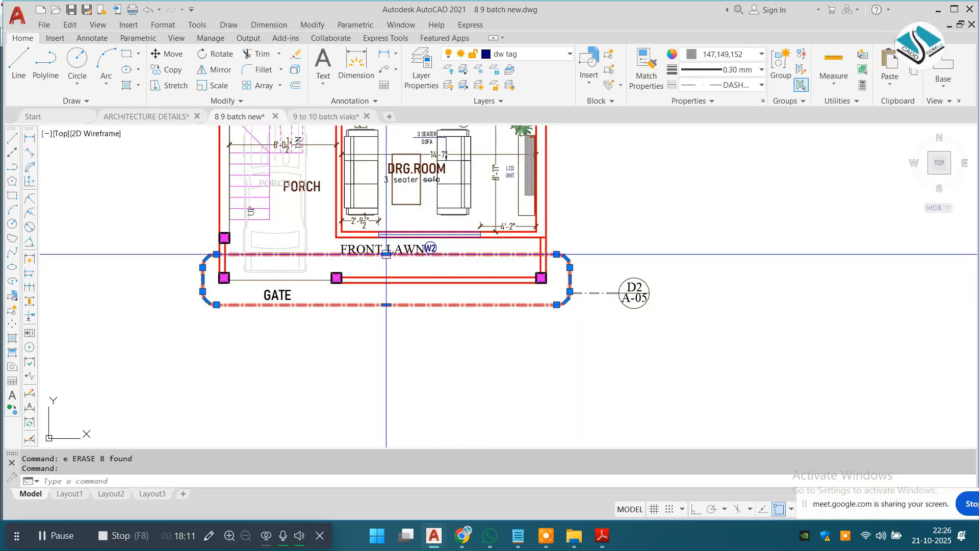
pyautogui.scroll(-2, 443, 402)
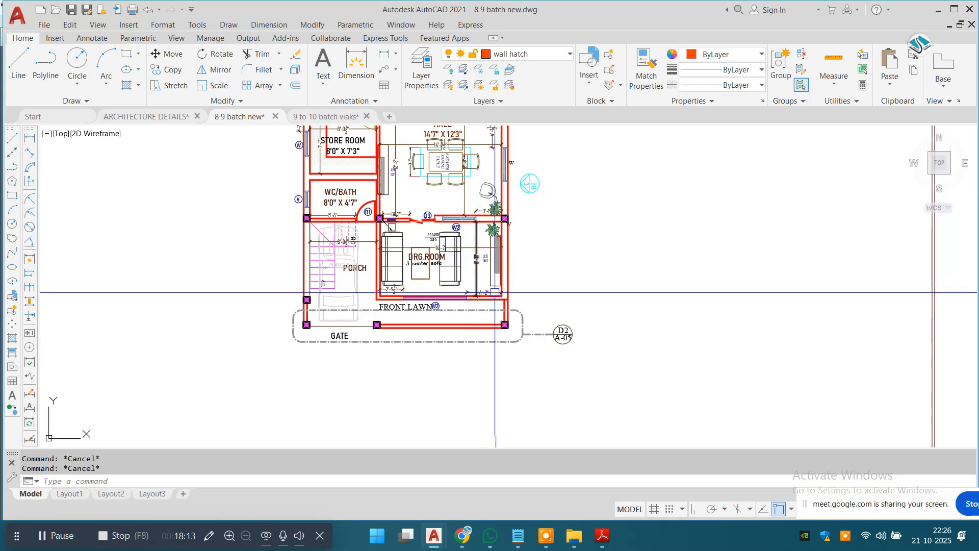
# Move the dash-dot boundary outline with its D2 / A-05 callout clear of the copied plan, into the empty space below the gate.
pyautogui.scroll(2, 518, 330)
pyautogui.click(653, 304)
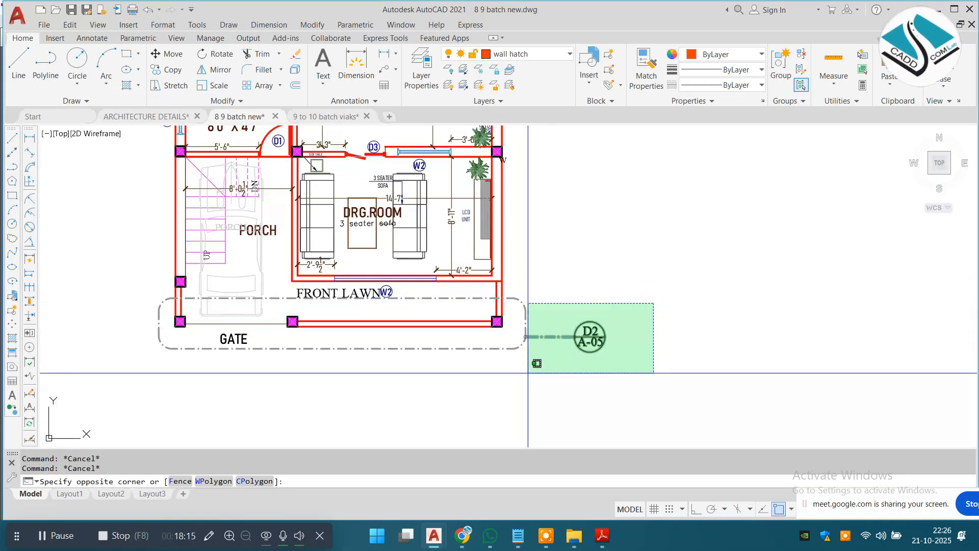
pyautogui.click(519, 350)
pyautogui.press('Escape')
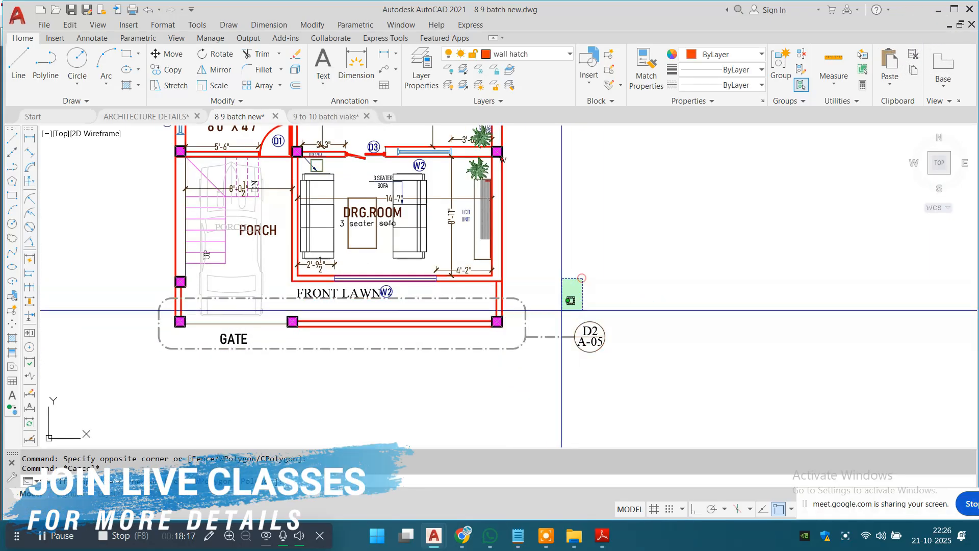
pyautogui.click(651, 294)
pyautogui.click(512, 384)
pyautogui.write('m')
pyautogui.press('space')
pyautogui.moveTo(570, 370); pyautogui.dragTo(545, 204, button='middle')
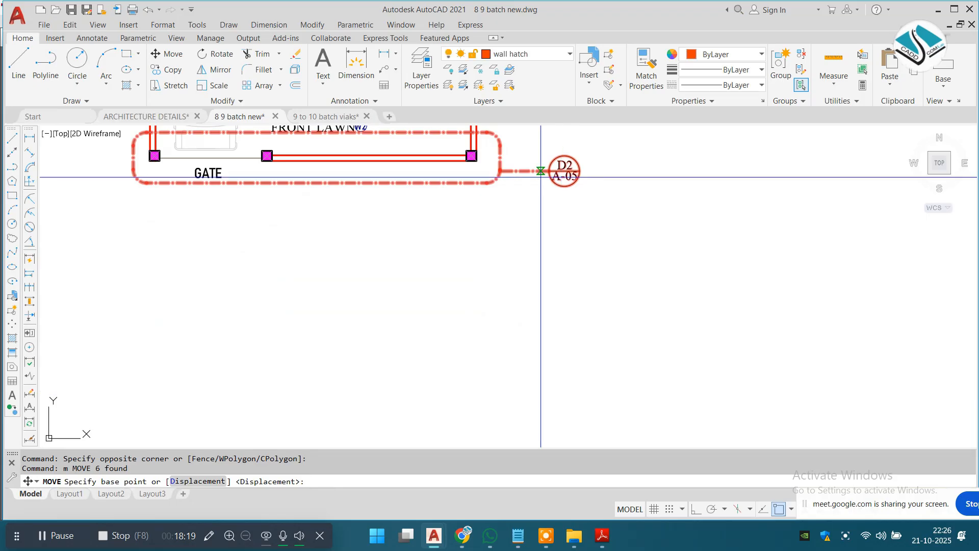
pyautogui.click(538, 180)
pyautogui.click(592, 374)
pyautogui.press('Escape')
pyautogui.write('s')
pyautogui.press('Return')
pyautogui.click(575, 258)
pyautogui.click(183, 332)
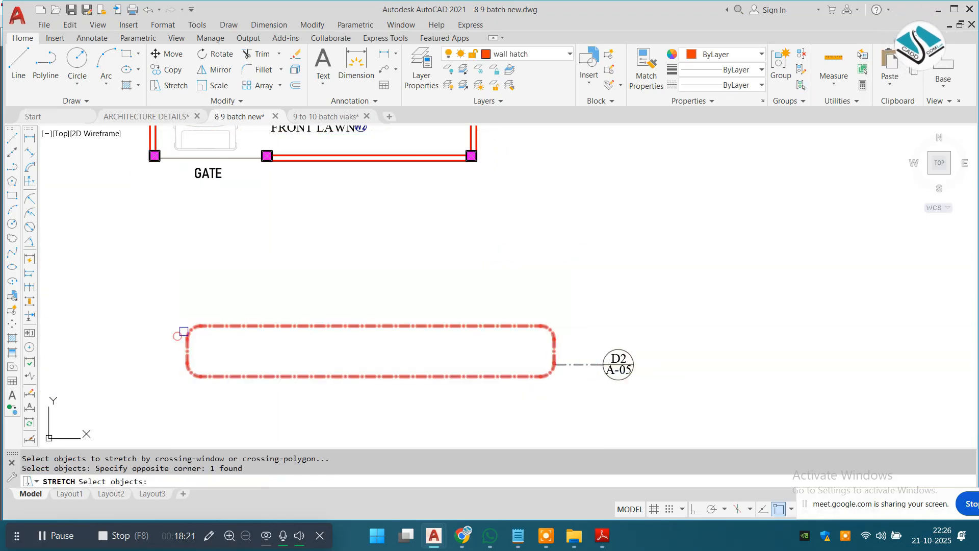
pyautogui.press('Return')
pyautogui.click(628, 283)
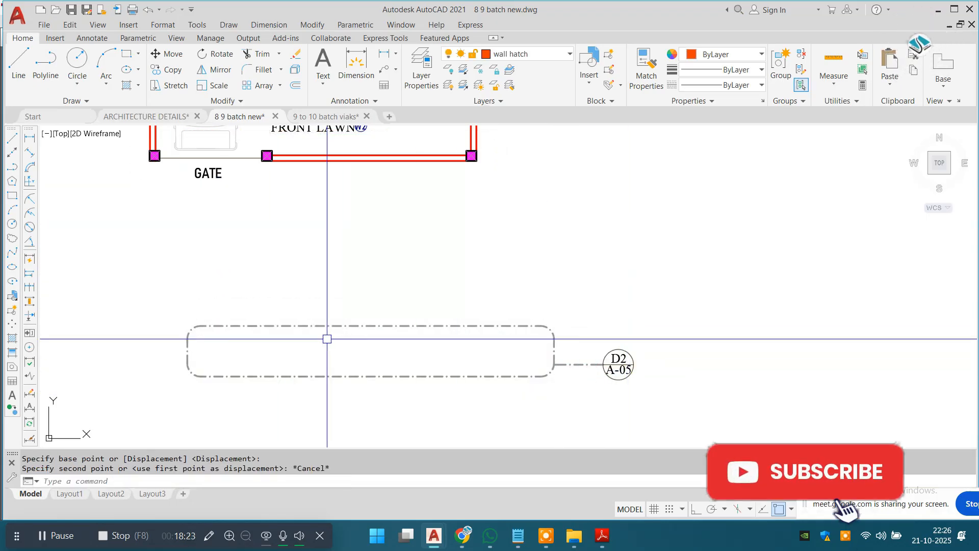
pyautogui.click(251, 324)
pyautogui.scroll(6, 208, 323)
pyautogui.press('Escape')
pyautogui.scroll(-5, 249, 309)
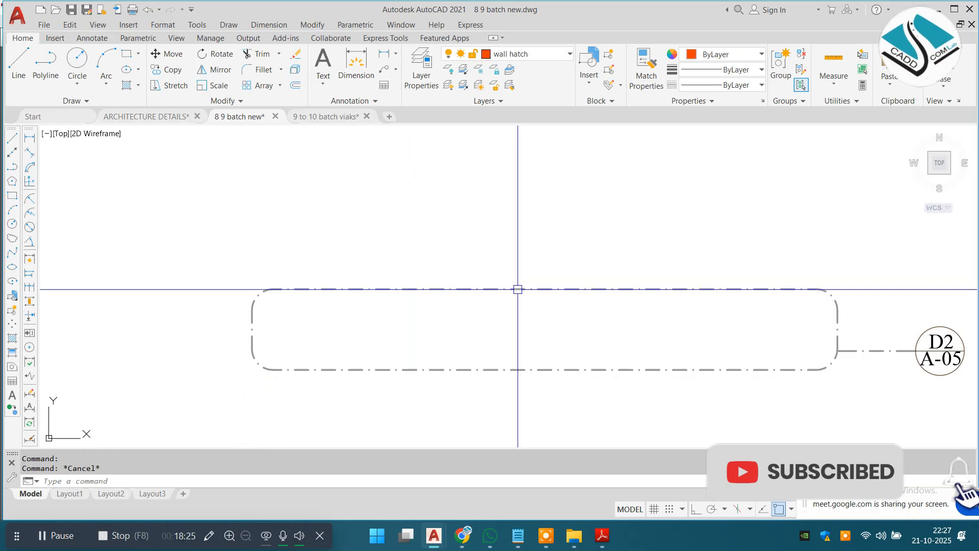
# Stretch the upper edge of the dash-dot boundary outline upward to make the outline taller.
pyautogui.click(877, 197)
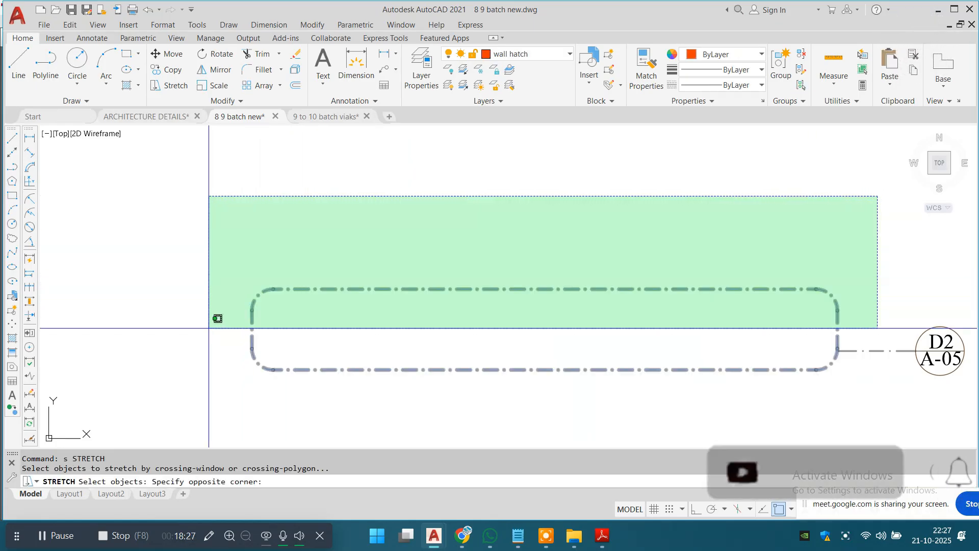
pyautogui.click(204, 332)
pyautogui.press('Return')
pyautogui.scroll(-2, 465, 353)
pyautogui.click(467, 355)
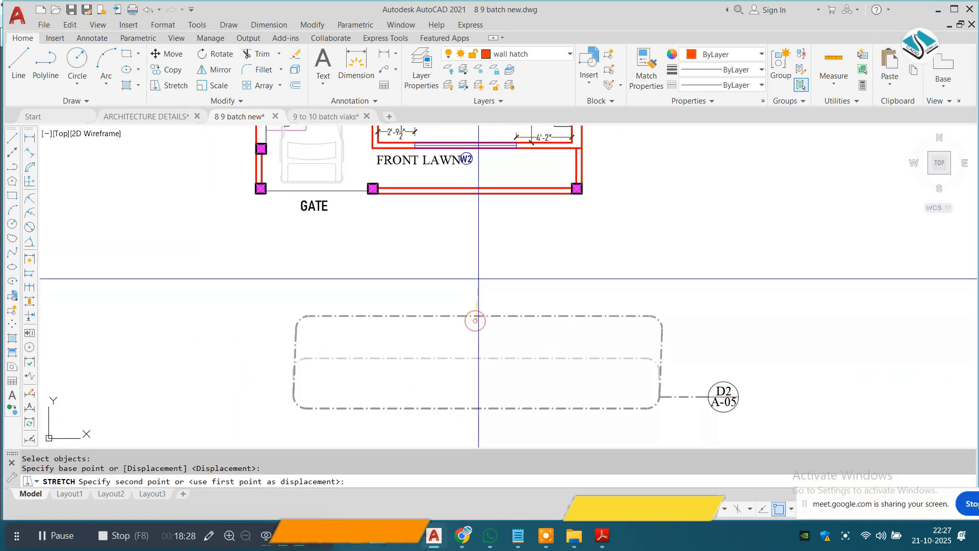
pyautogui.click(475, 238)
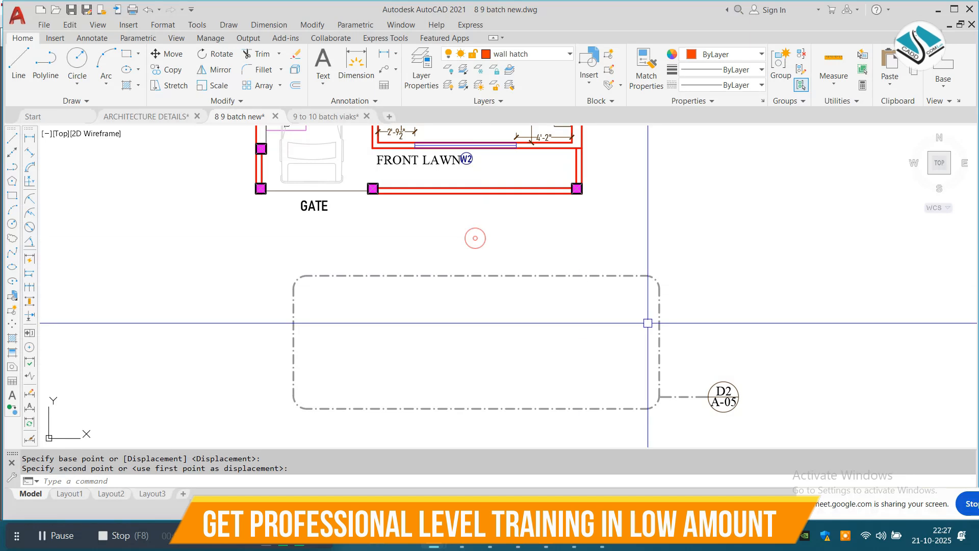
# Group the dash-dot boundary outline, its leader line and the D2 / A-05 callout.
pyautogui.press('Escape')
pyautogui.moveTo(727, 297); pyautogui.dragTo(660, 250, button='middle')
pyautogui.click(706, 182)
pyautogui.click(180, 398)
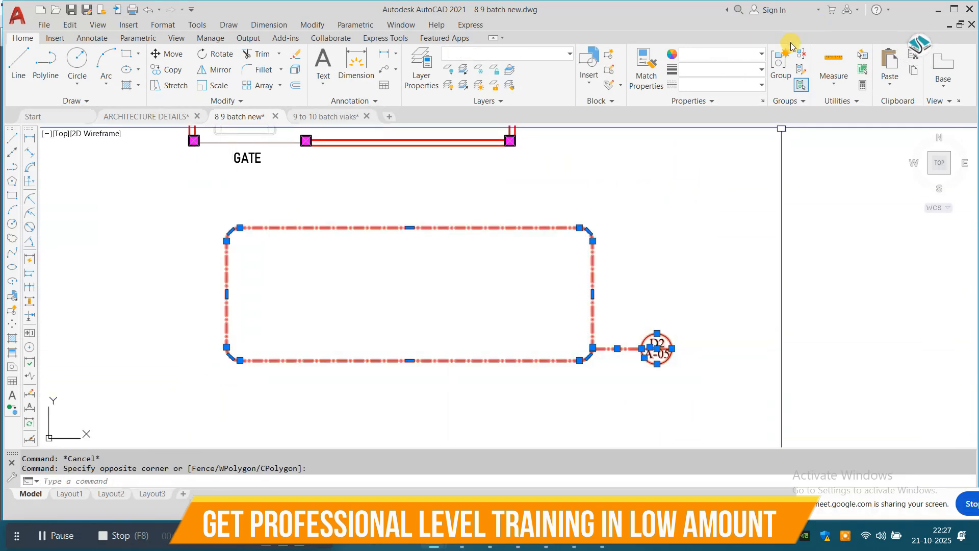
pyautogui.click(784, 59)
# Move the grouped boundary outline and callout up over the plan's porch, front lawn and gate.
pyautogui.click(682, 308)
pyautogui.click(542, 383)
pyautogui.write('m')
pyautogui.press('Return')
pyautogui.click(602, 332)
pyautogui.moveTo(594, 224); pyautogui.dragTo(660, 426, button='middle')
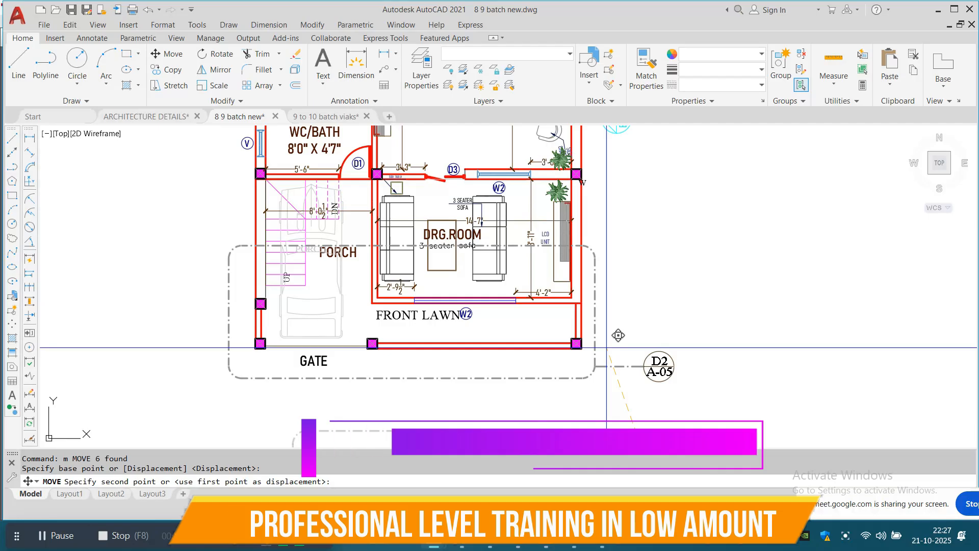
pyautogui.click(606, 347)
pyautogui.scroll(-2, 443, 276)
pyautogui.scroll(2, 555, 310)
# Move the grouped boundary outline and callout off the plan again, into the space below the gate.
pyautogui.click(641, 308)
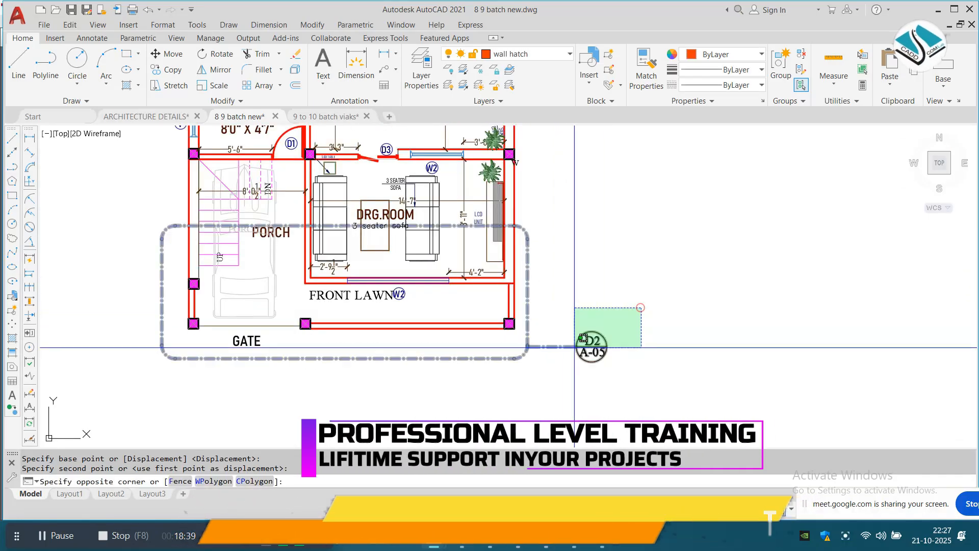
pyautogui.click(575, 347)
pyautogui.press('Return')
pyautogui.click(527, 346)
pyautogui.scroll(-2, 463, 367)
pyautogui.moveTo(463, 368); pyautogui.dragTo(492, 325, button='middle')
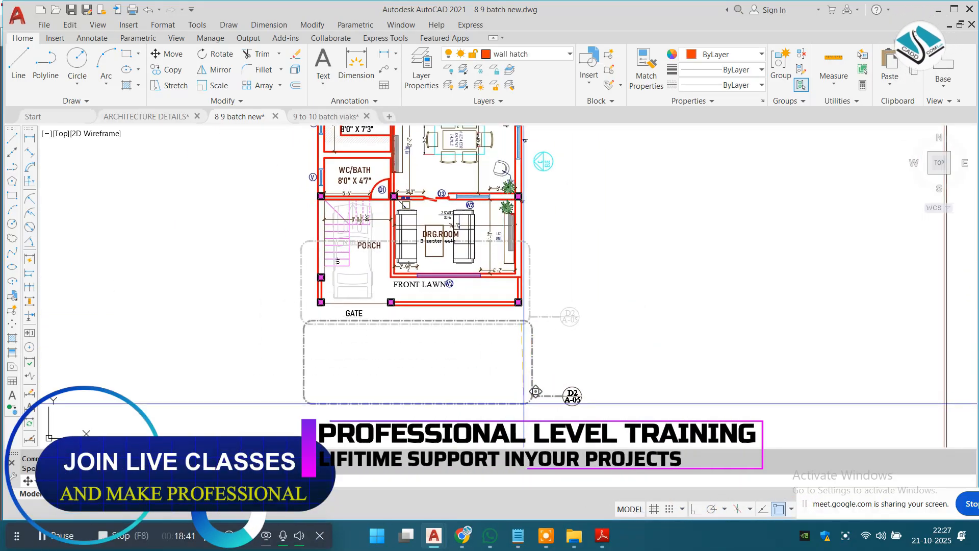
pyautogui.click(550, 415)
# Start a block definition and select the whole copied floor plan as its objects, excluding the boundary outline.
pyautogui.scroll(-2, 501, 266)
pyautogui.moveTo(498, 262); pyautogui.dragTo(493, 317, button='middle')
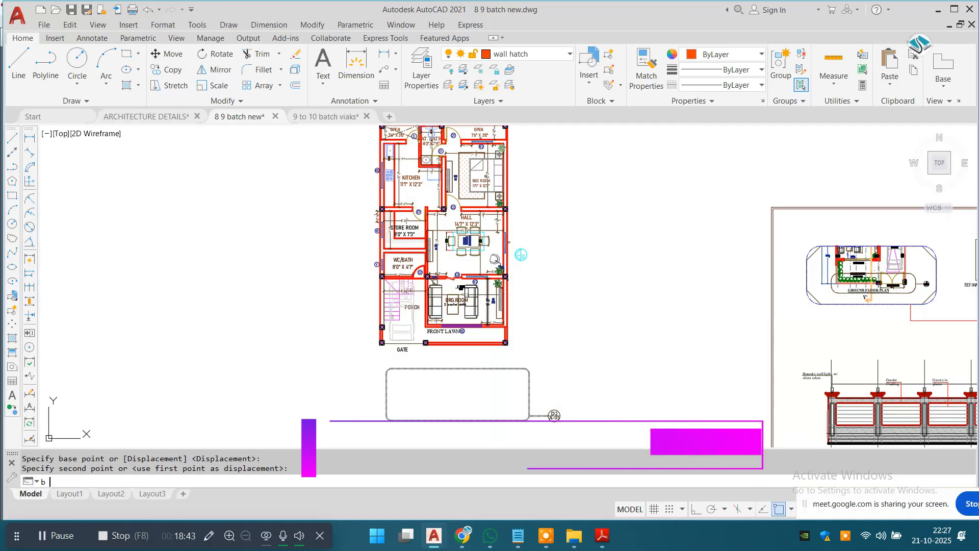
pyautogui.write('b')
pyautogui.press('Return')
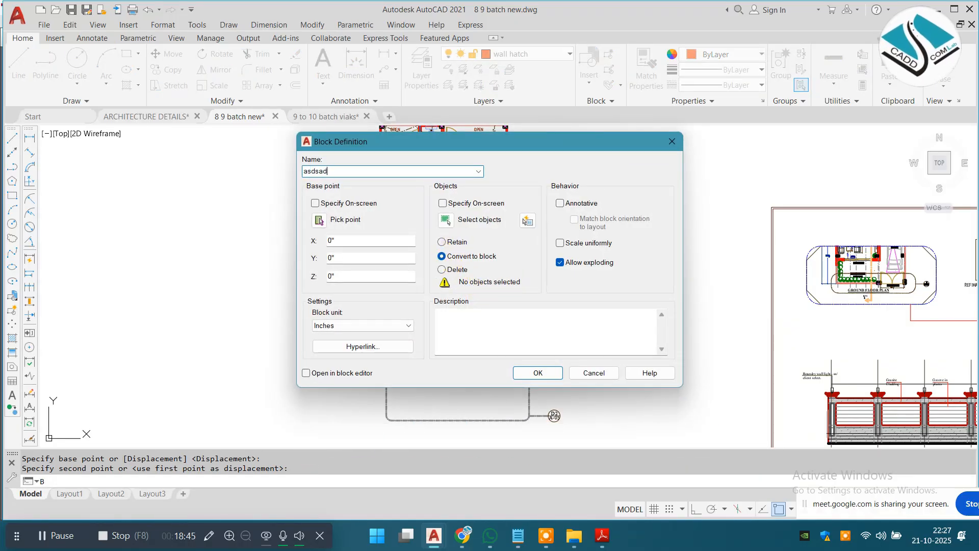
pyautogui.click(445, 222)
pyautogui.scroll(-3, 442, 225)
pyautogui.moveTo(442, 225); pyautogui.dragTo(442, 278, button='middle')
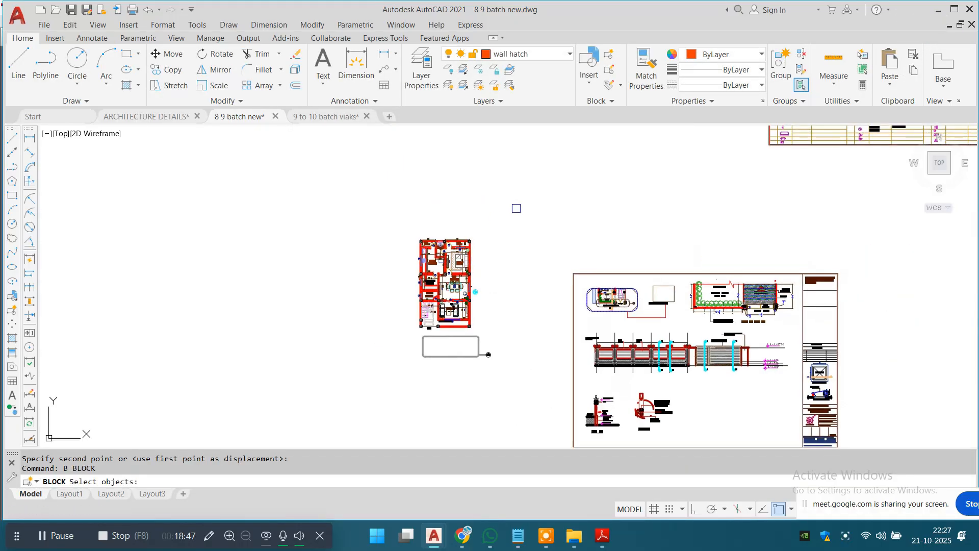
pyautogui.click(529, 202)
pyautogui.scroll(5, 392, 340)
pyautogui.click(346, 267)
pyautogui.press('Return')
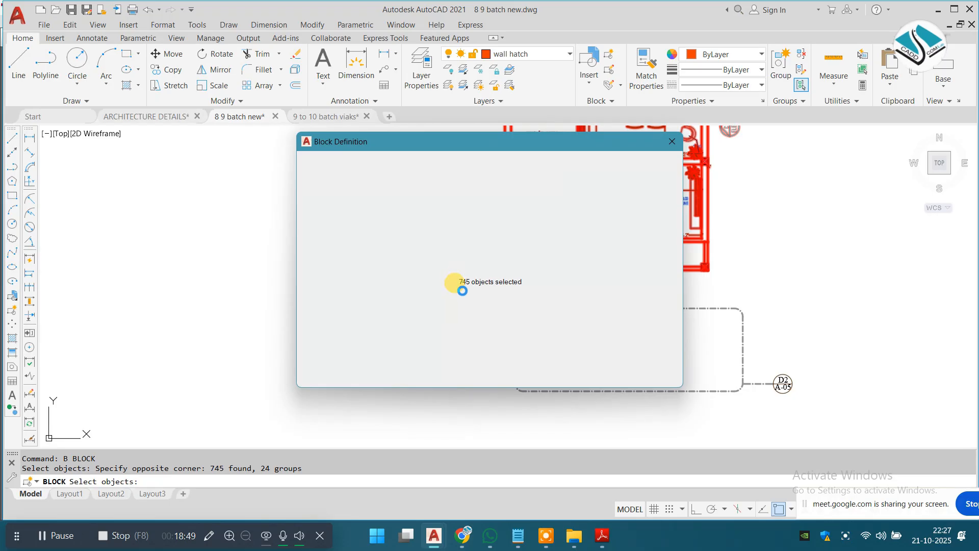
# Reselect the whole copied plan, pick a base point near the gate and create the block with the name asdsadasdasd.
pyautogui.click(446, 221)
pyautogui.scroll(-4, 468, 293)
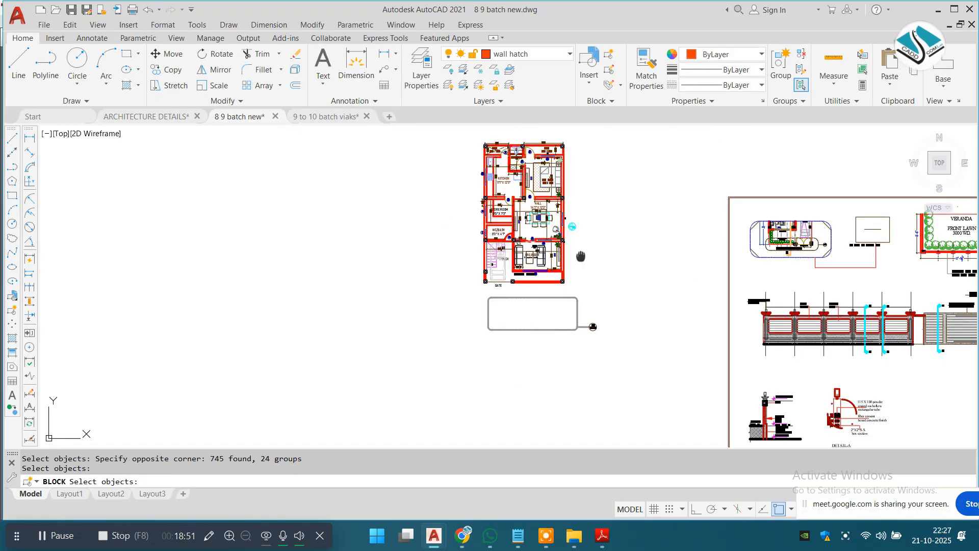
pyautogui.click(611, 153)
pyautogui.scroll(4, 382, 322)
pyautogui.click(375, 367)
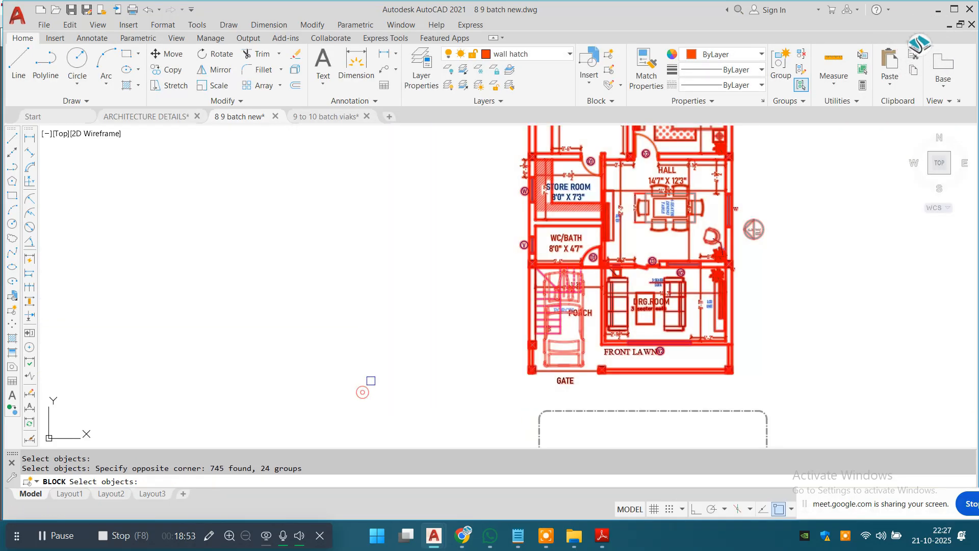
pyautogui.press('Return')
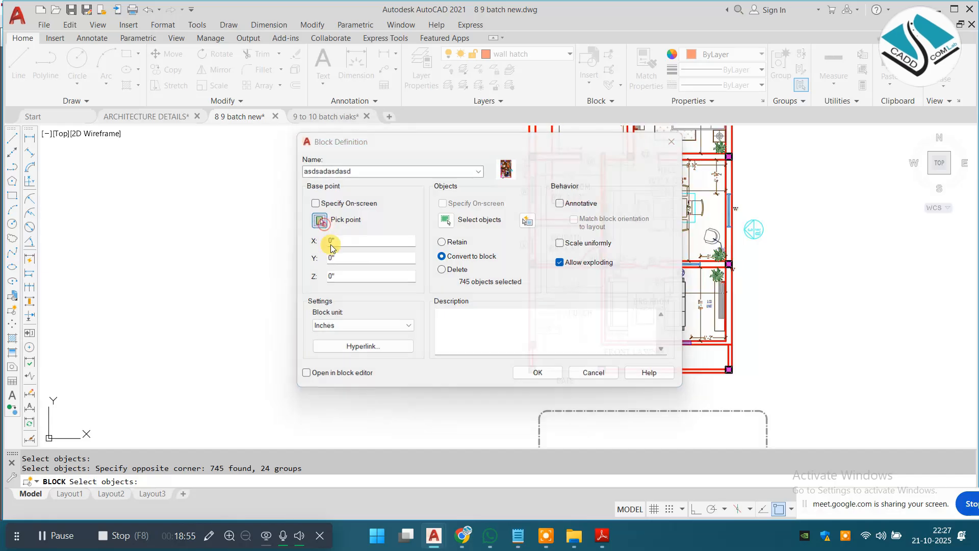
pyautogui.click(319, 221)
pyautogui.click(547, 372)
pyautogui.click(542, 374)
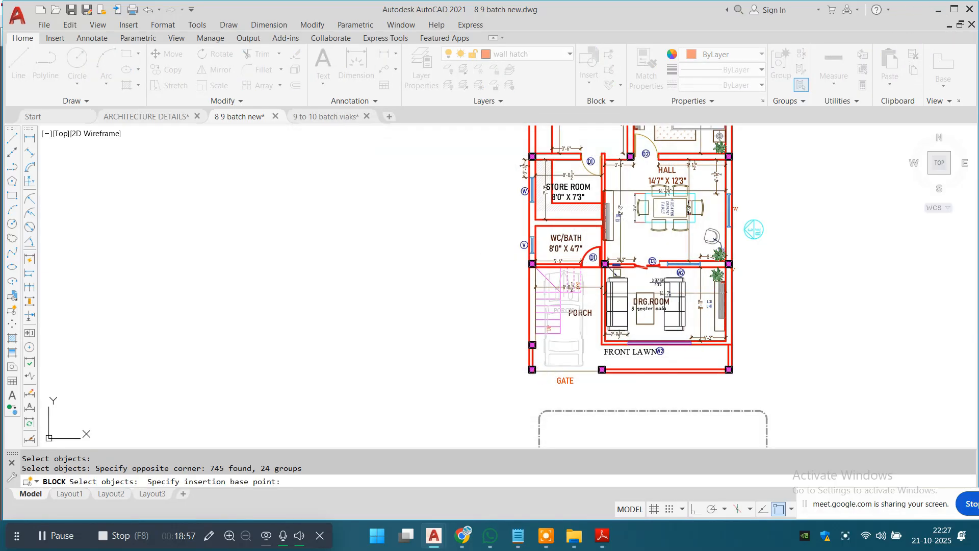
pyautogui.click(618, 271)
pyautogui.press('Escape')
# Move the grouped boundary outline and D2 callout so the outline encloses the gate, front lawn and lower porch.
pyautogui.moveTo(614, 375); pyautogui.dragTo(445, 249, button='middle')
pyautogui.click(683, 295)
pyautogui.click(553, 372)
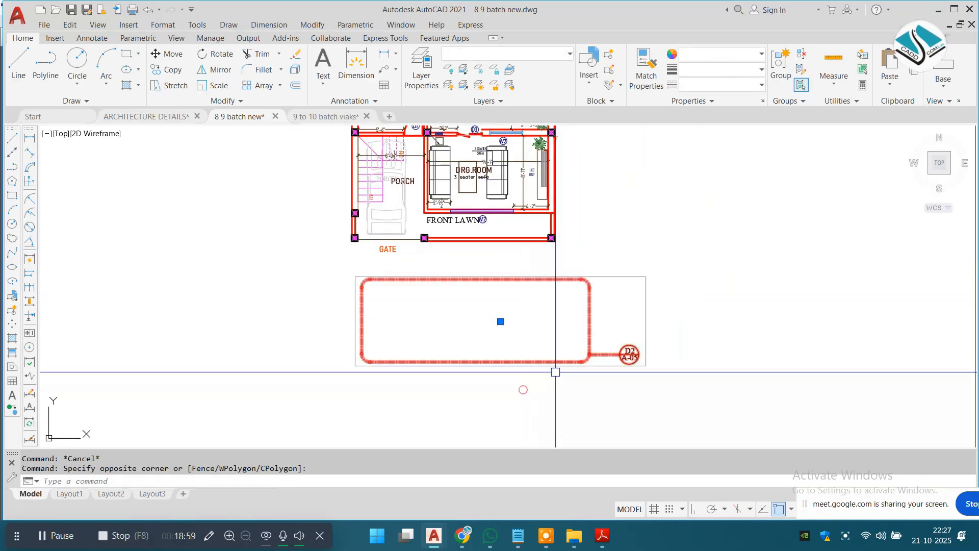
pyautogui.write('m')
pyautogui.press('Return')
pyautogui.moveTo(677, 278); pyautogui.dragTo(659, 332, button='middle')
pyautogui.click(692, 358)
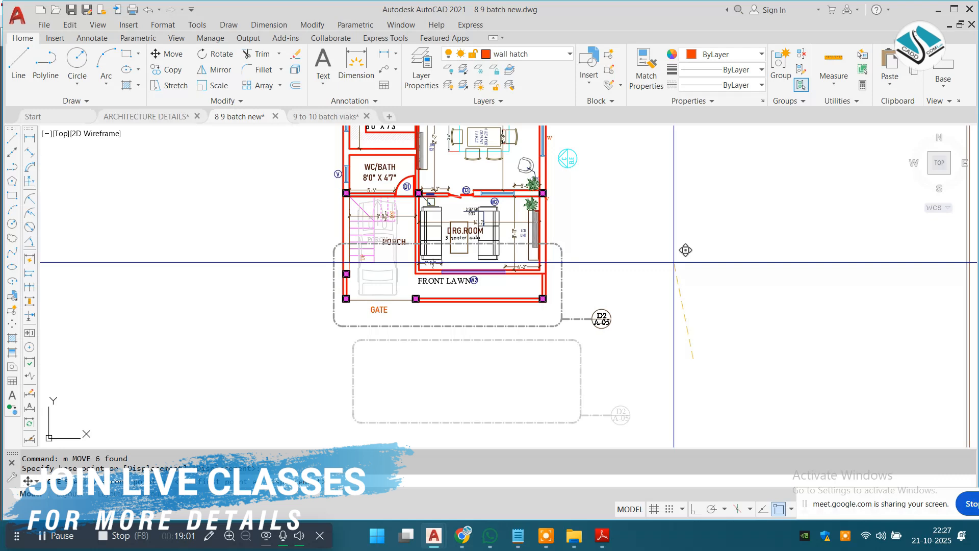
pyautogui.scroll(3, 488, 243)
pyautogui.press('Escape')
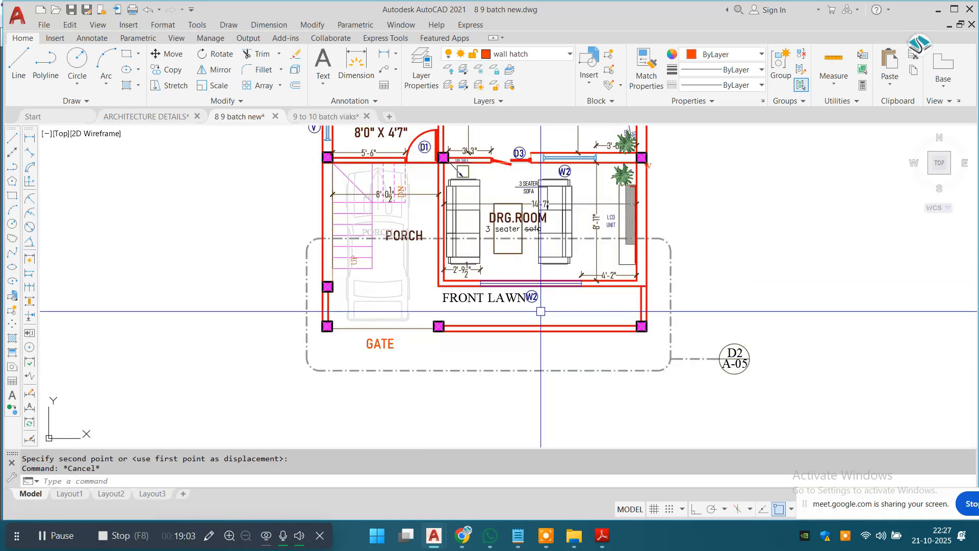
# Clip the floor plan block with the dash-dot outline as the selected polyline boundary, hiding everything outside it.
pyautogui.moveTo(540, 311); pyautogui.dragTo(518, 362, button='middle')
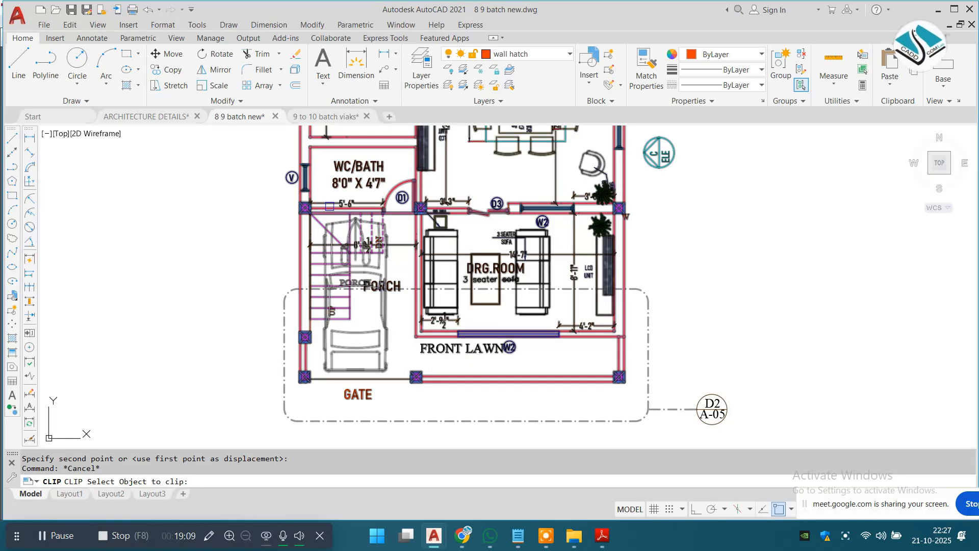
pyautogui.click(326, 206)
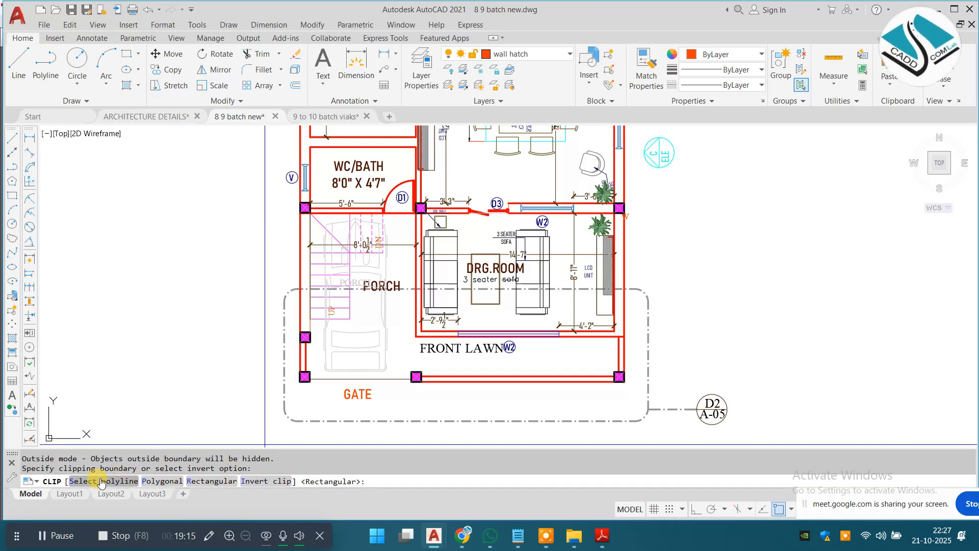
pyautogui.click(102, 481)
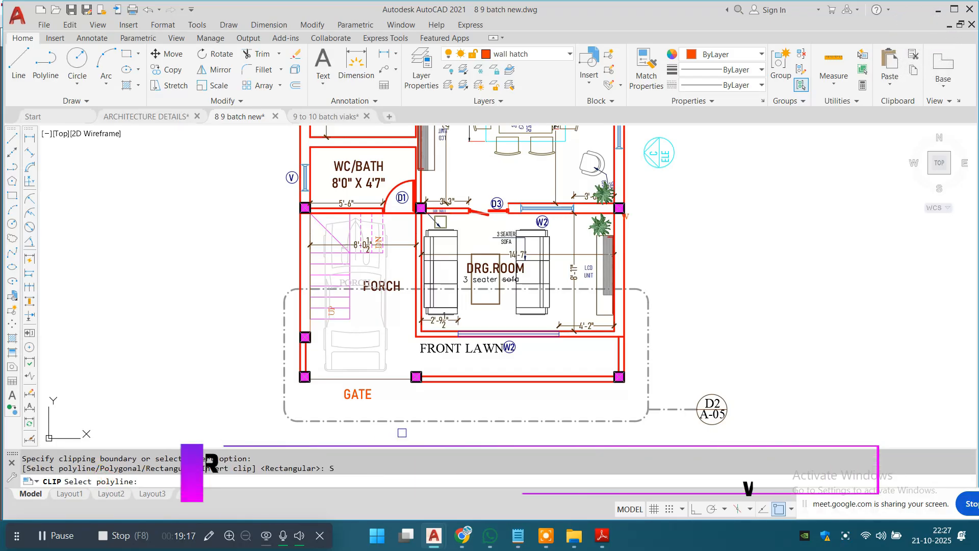
pyautogui.click(404, 422)
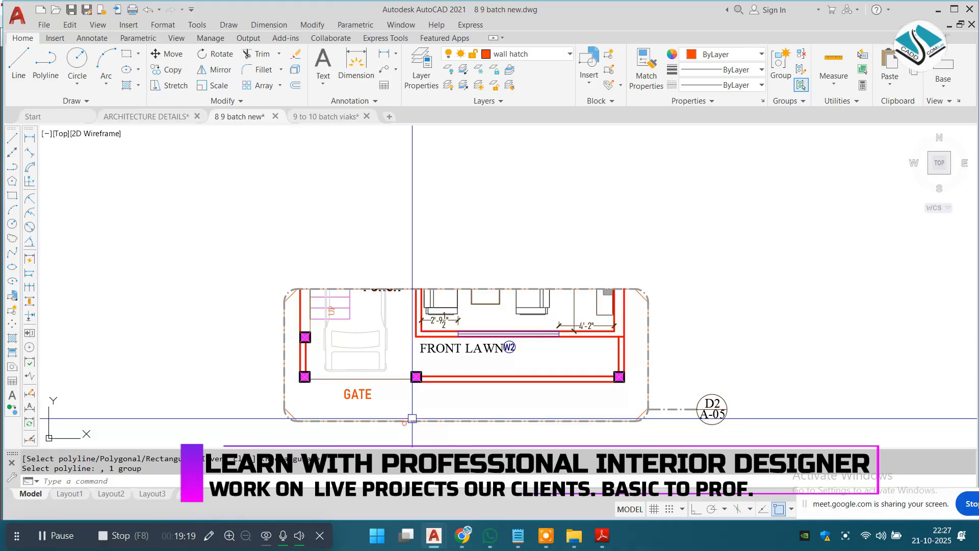
pyautogui.scroll(-3, 511, 266)
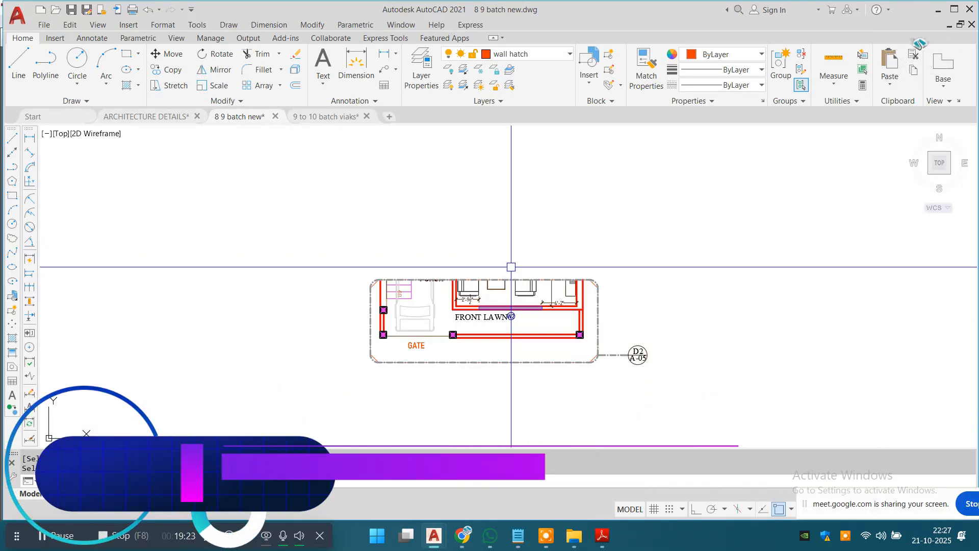
pyautogui.scroll(-2, 511, 266)
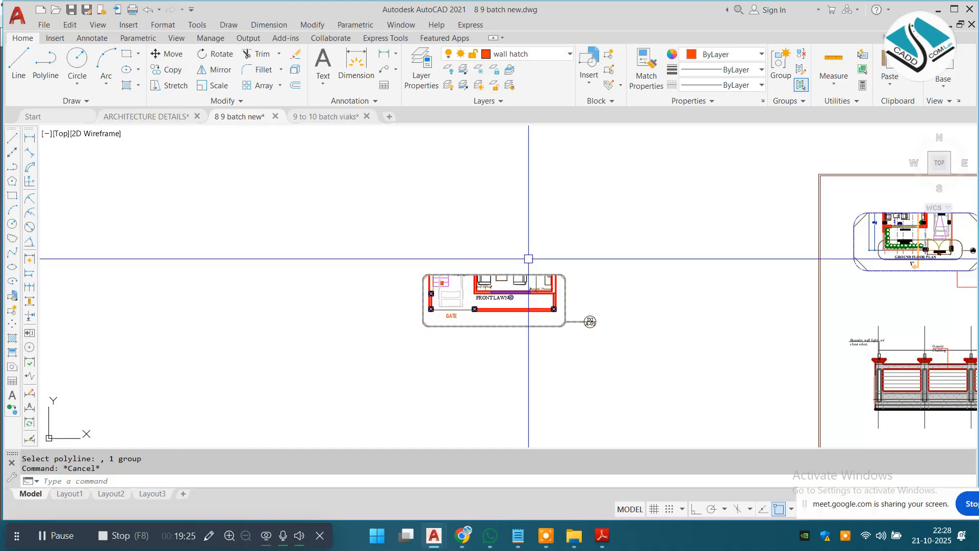
pyautogui.click(627, 258)
pyautogui.click(382, 352)
pyautogui.press('space')
pyautogui.moveTo(500, 369); pyautogui.dragTo(610, 388, button='middle')
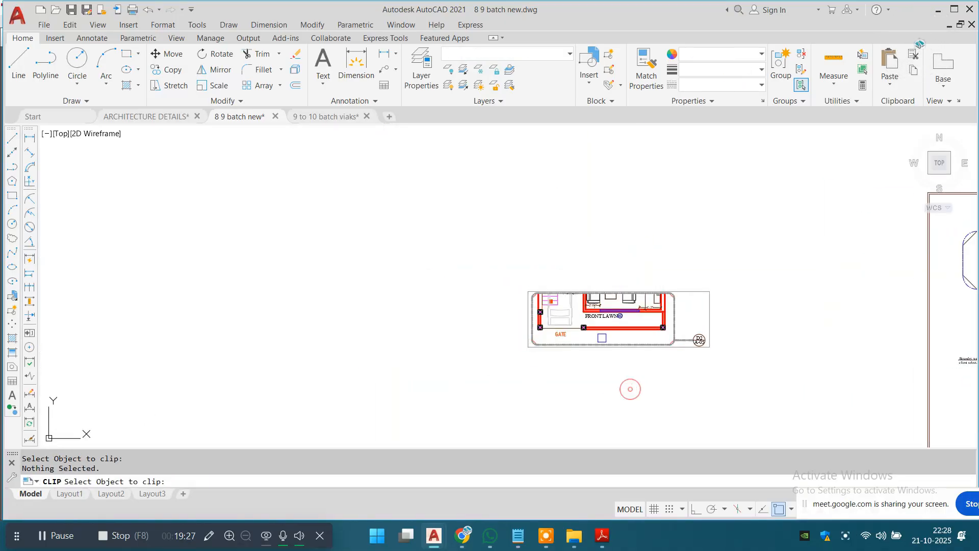
pyautogui.press('Escape')
pyautogui.press('Escape')
# Move the clipped plan detail with its outline and D2 callout to the left, farther from the reference sheet.
pyautogui.click(758, 236)
pyautogui.click(439, 389)
pyautogui.write('m')
pyautogui.press('space')
pyautogui.click(554, 354)
pyautogui.click(322, 312)
pyautogui.press('Escape')
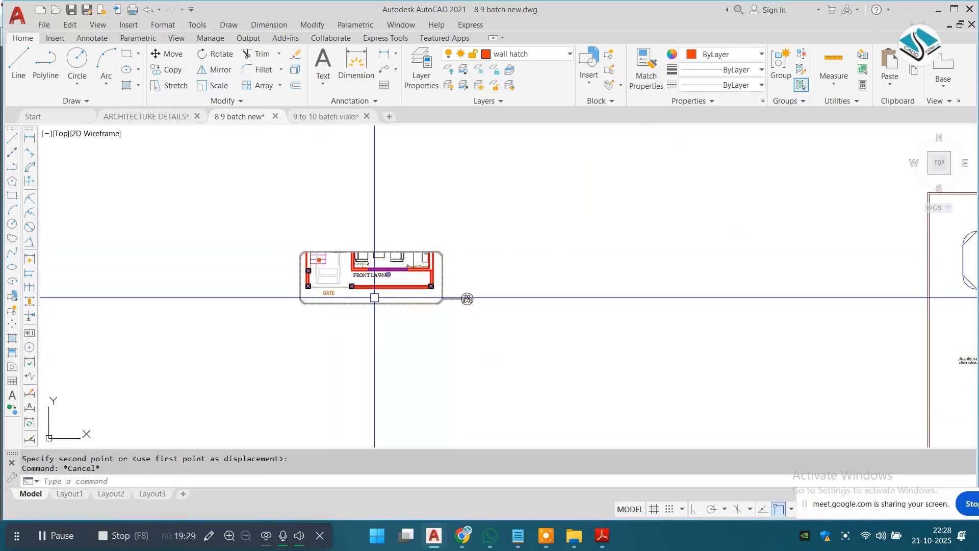
# Draw an L-shaped line with ortho on, rising from the clipped detail's upper edge and turning horizontally to the right.
pyautogui.write('l')
pyautogui.press('space')
pyautogui.scroll(3, 377, 301)
pyautogui.scroll(-4, 404, 273)
pyautogui.scroll(2, 408, 246)
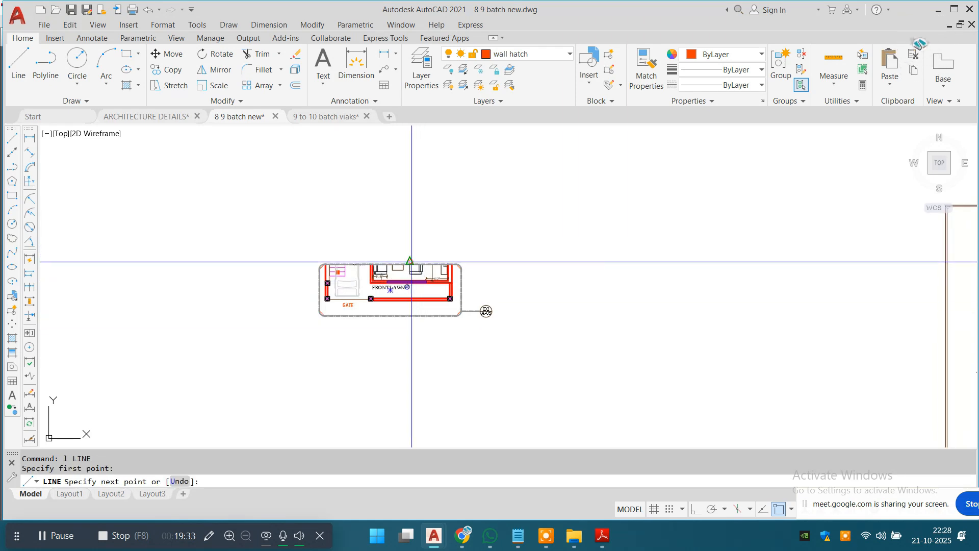
pyautogui.click(410, 177)
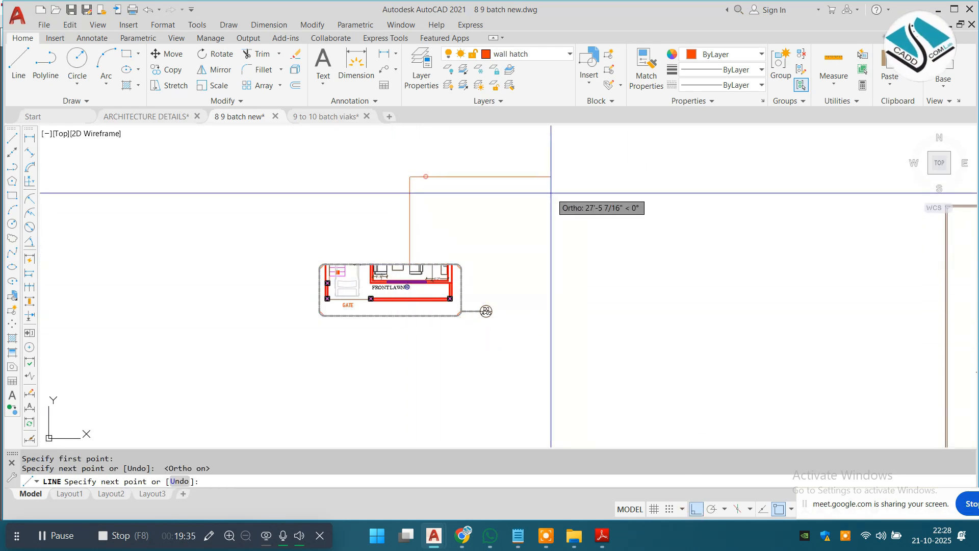
pyautogui.click(543, 177)
pyautogui.press('Escape')
pyautogui.press('Escape')
# Attach the desktop picture "images" as a raster image named images_1, placing and sizing it beside the clipped detail, below the L-shaped line.
pyautogui.click(129, 26)
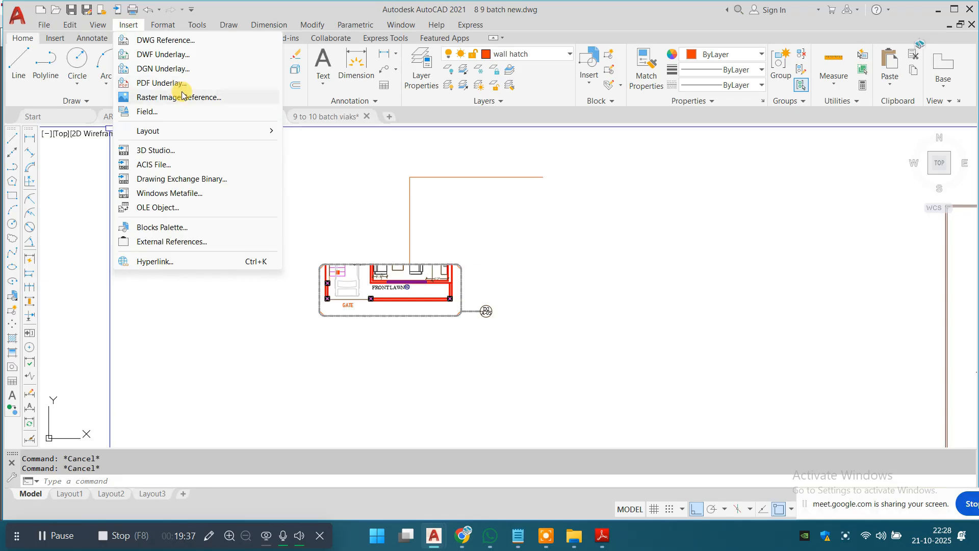
pyautogui.click(183, 97)
pyautogui.scroll(-1, 471, 274)
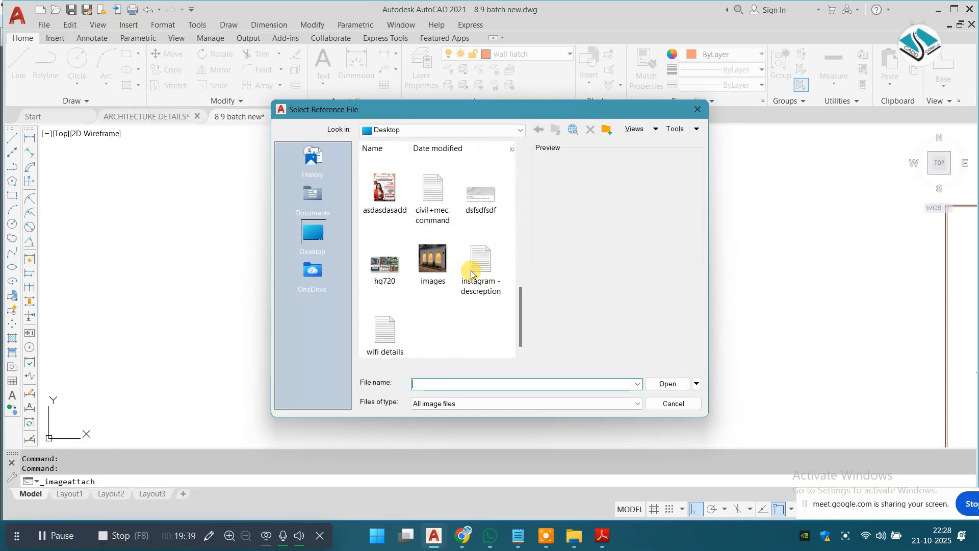
pyautogui.doubleClick(433, 262)
pyautogui.click(506, 297)
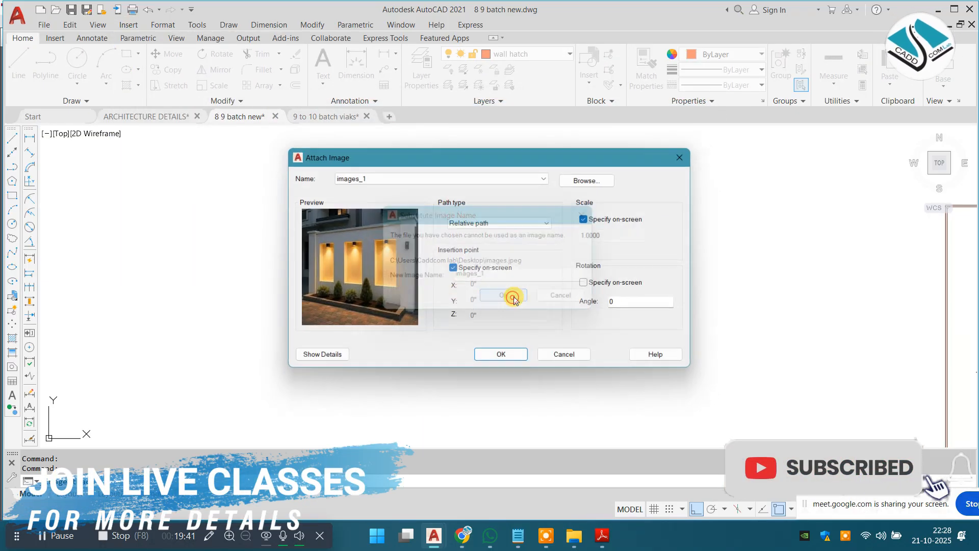
pyautogui.click(501, 354)
pyautogui.click(524, 300)
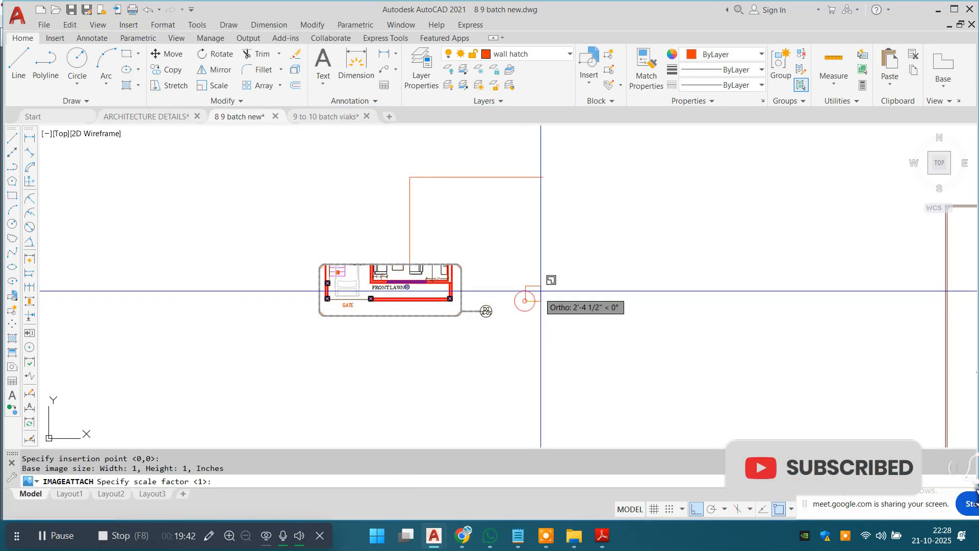
pyautogui.click(611, 263)
pyautogui.click(636, 213)
pyautogui.click(582, 224)
pyautogui.moveTo(578, 216); pyautogui.dragTo(555, 297, button='middle')
pyautogui.scroll(4, 556, 298)
pyautogui.press('space')
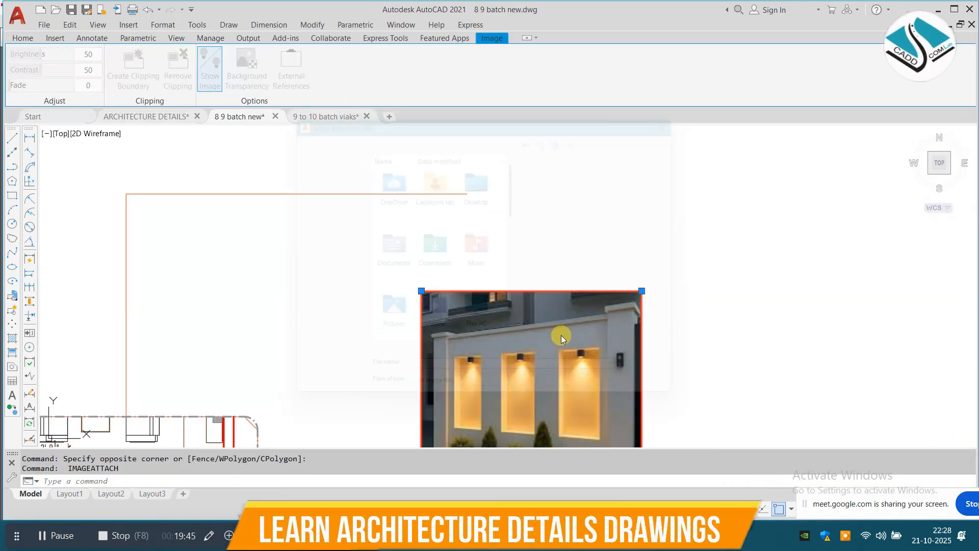
pyautogui.press('Escape')
pyautogui.press('Escape')
pyautogui.press('Escape')
# Move the attached wall image upward so its left edge meets the free end of the L-shaped line.
pyautogui.click(724, 286)
pyautogui.click(591, 366)
pyautogui.write('m')
pyautogui.press('space')
pyautogui.click(584, 366)
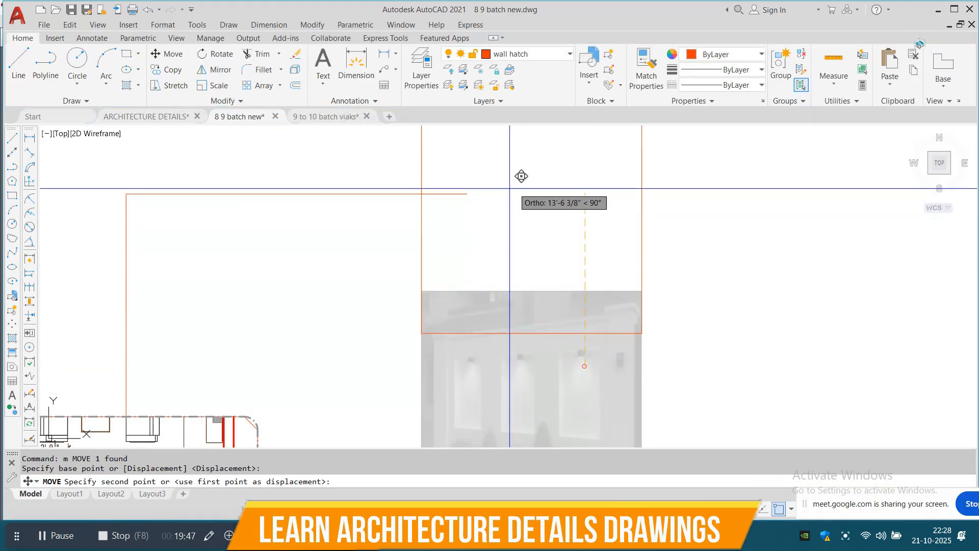
pyautogui.scroll(-8, 509, 189)
pyautogui.press('Escape')
# Move the "REF IMAGE FOR BOUNDRY WALL" caption from the reference sheet to just below the attached image, with ortho off.
pyautogui.scroll(5, 727, 298)
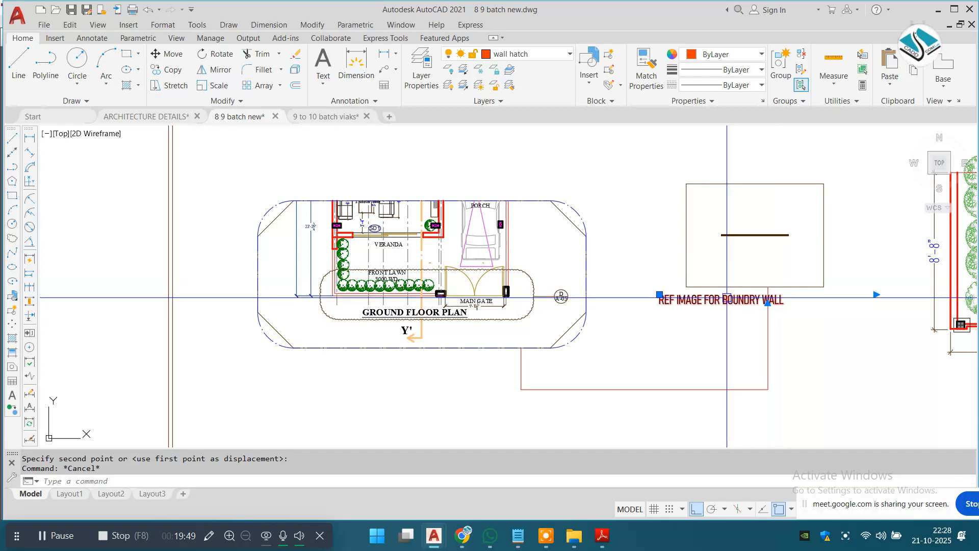
pyautogui.write('m')
pyautogui.press('space')
pyautogui.click(726, 299)
pyautogui.scroll(-5, 699, 306)
pyautogui.scroll(3, 312, 260)
pyautogui.moveTo(312, 260); pyautogui.dragTo(560, 258, button='middle')
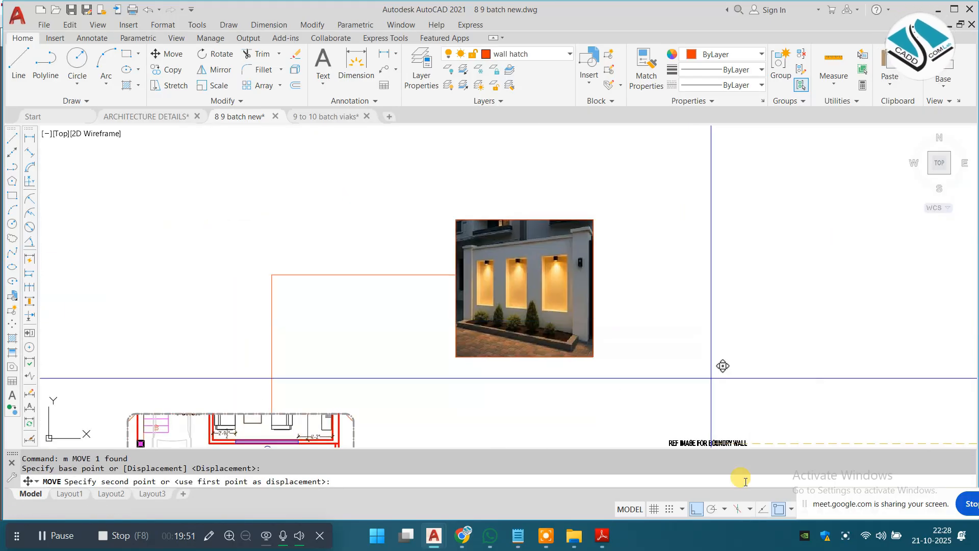
pyautogui.click(697, 509)
pyautogui.scroll(3, 545, 367)
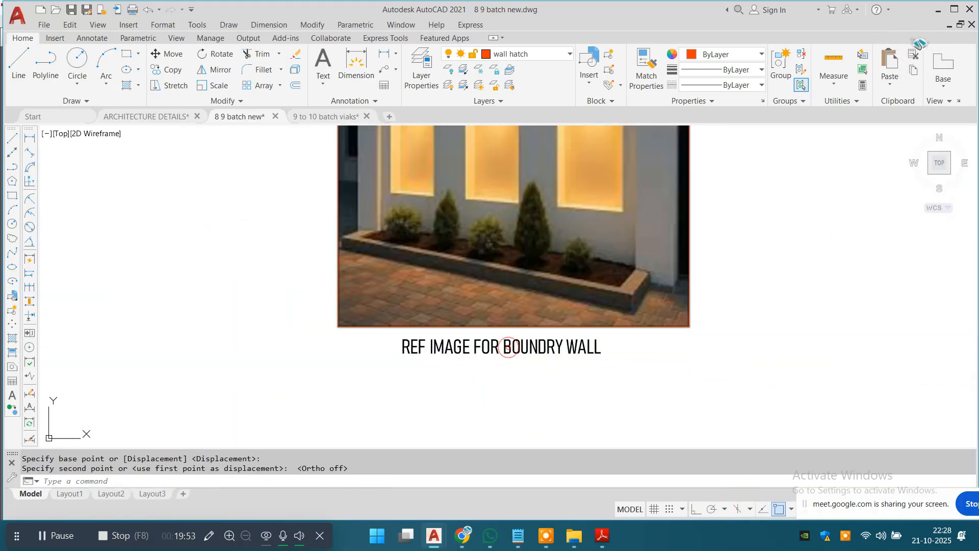
pyautogui.scroll(3, 513, 332)
pyautogui.press('Escape')
# Scale the attached wall image down about a point near its left edge.
pyautogui.scroll(-4, 513, 331)
pyautogui.click(601, 176)
pyautogui.click(581, 197)
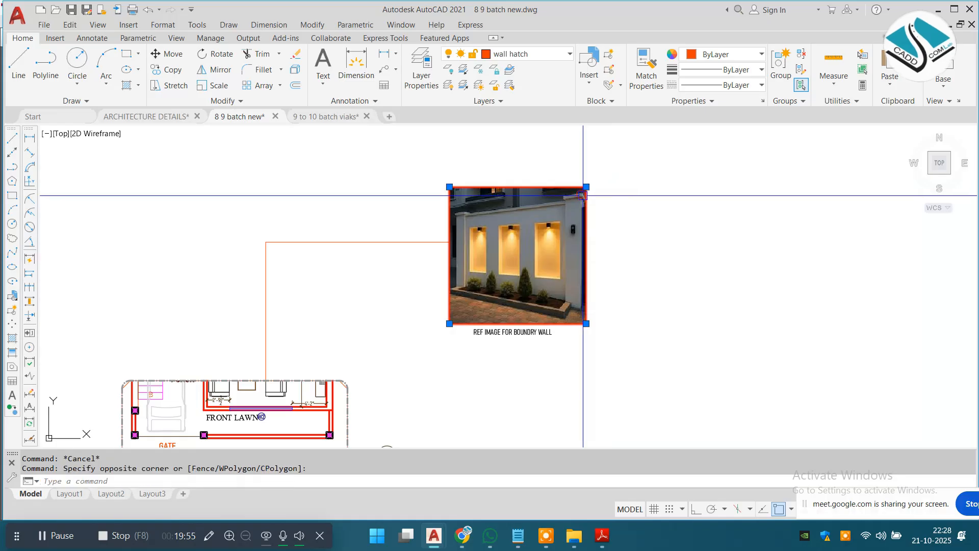
pyautogui.write('sc')
pyautogui.press('space')
pyautogui.click(468, 259)
pyautogui.click(510, 275)
pyautogui.scroll(4, 511, 334)
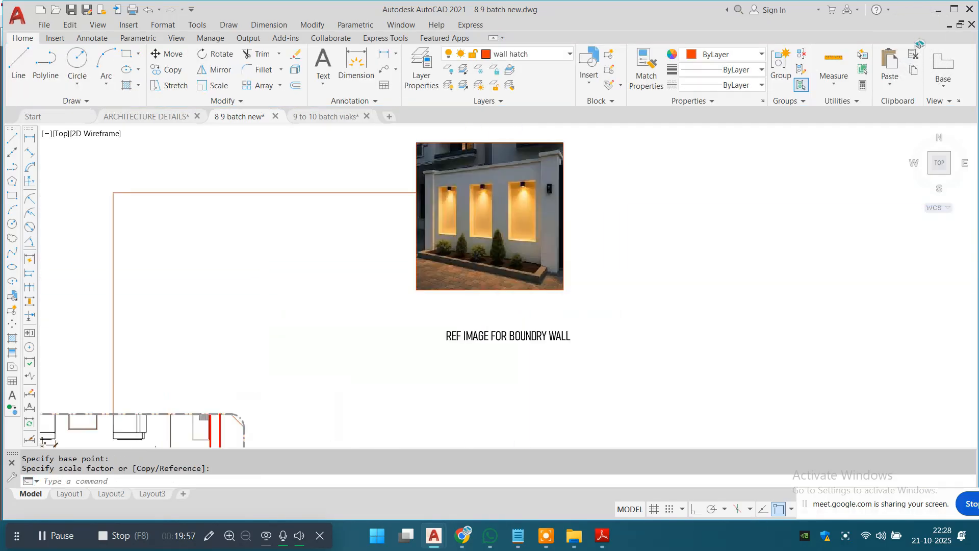
# Move the "REF IMAGE FOR BOUNDRY WALL" caption up to sit centred directly beneath the scaled image.
pyautogui.click(705, 348)
pyautogui.click(690, 288)
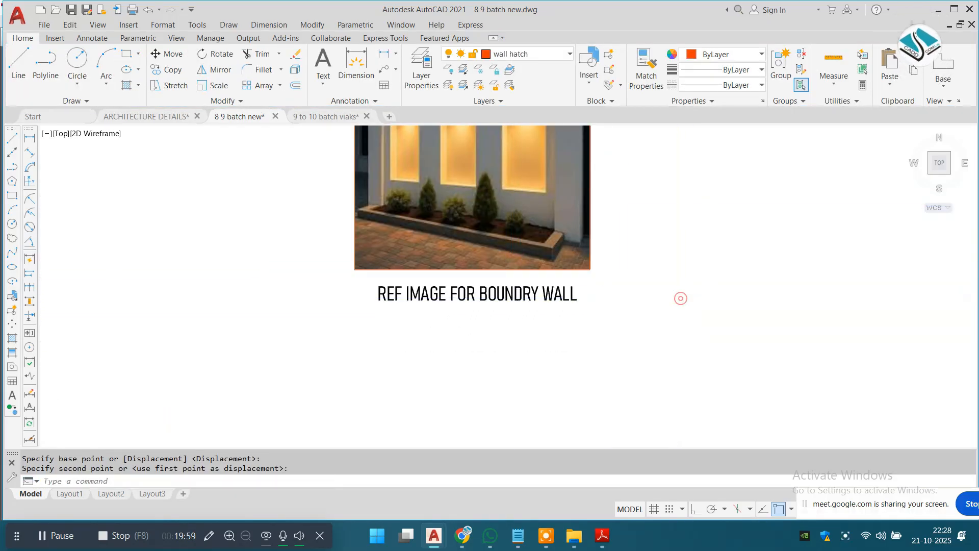
pyautogui.press('Escape')
# Stretch the lower end of the vertical leader line through the front lawn down to the front boundary wall.
pyautogui.scroll(-5, 490, 286)
pyautogui.scroll(3, 364, 343)
pyautogui.click(322, 262)
pyautogui.scroll(3, 322, 264)
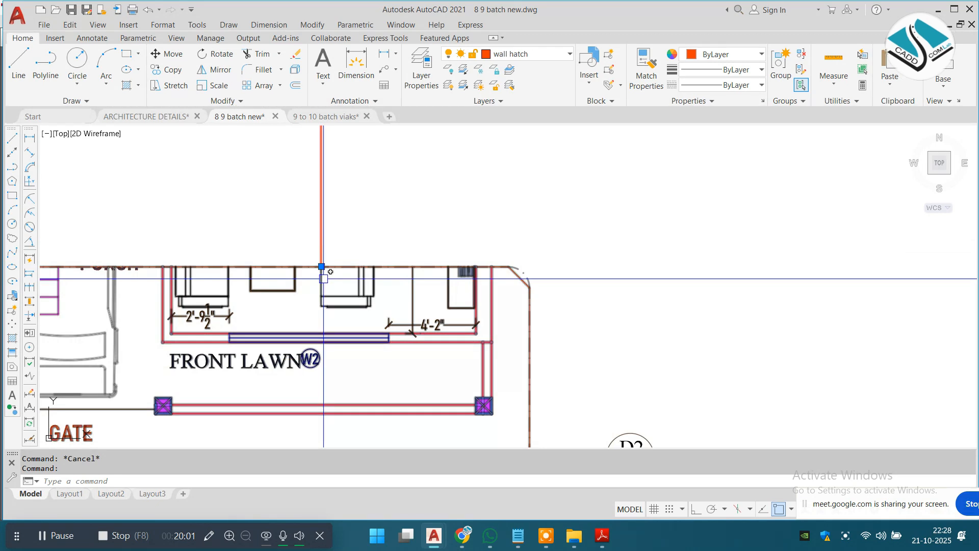
pyautogui.click(321, 266)
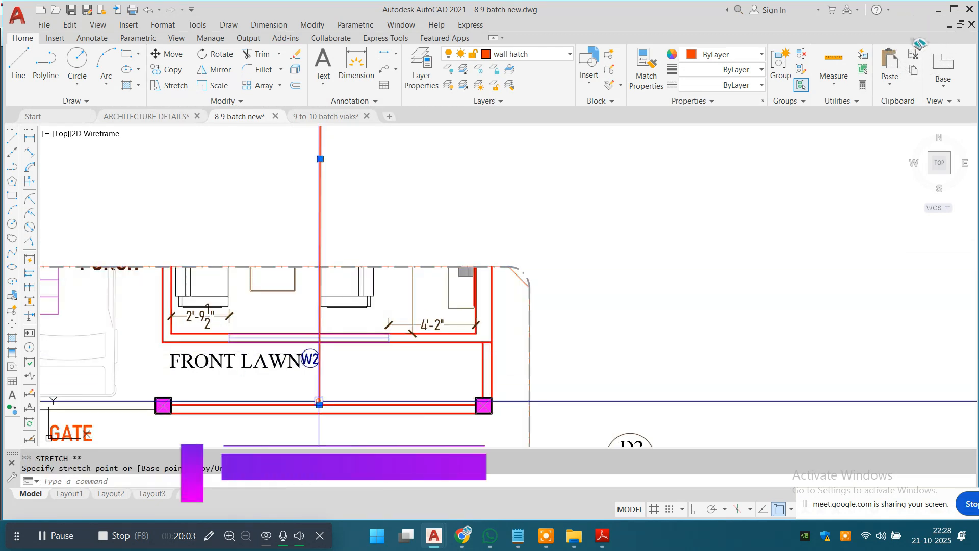
pyautogui.press('Escape')
# Draw a small circle centred on the leader's lower end at the boundary wall and fill it with a solid hatch.
pyautogui.write('c')
pyautogui.press('Return')
pyautogui.scroll(5, 321, 400)
pyautogui.click(321, 420)
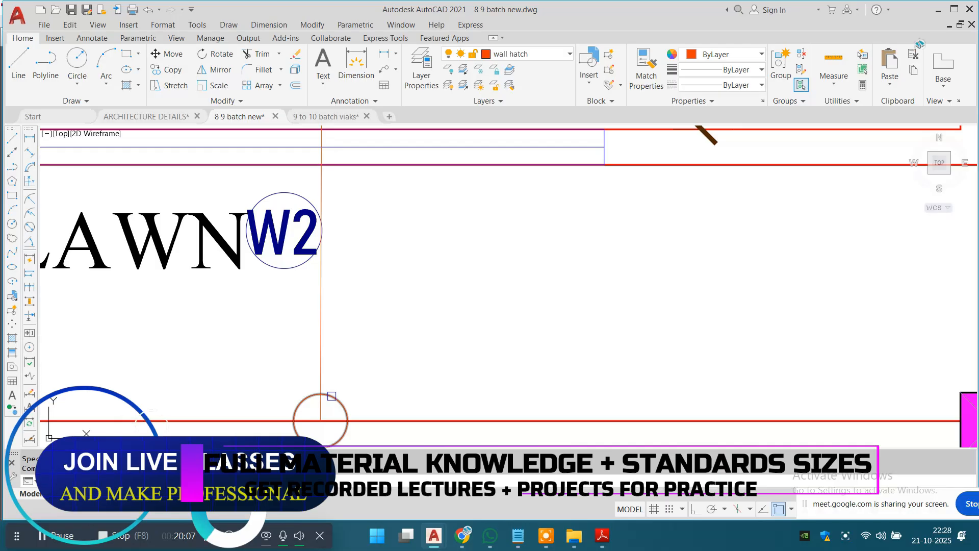
pyautogui.click(331, 395)
pyautogui.click(760, 75)
pyautogui.scroll(-2, 444, 348)
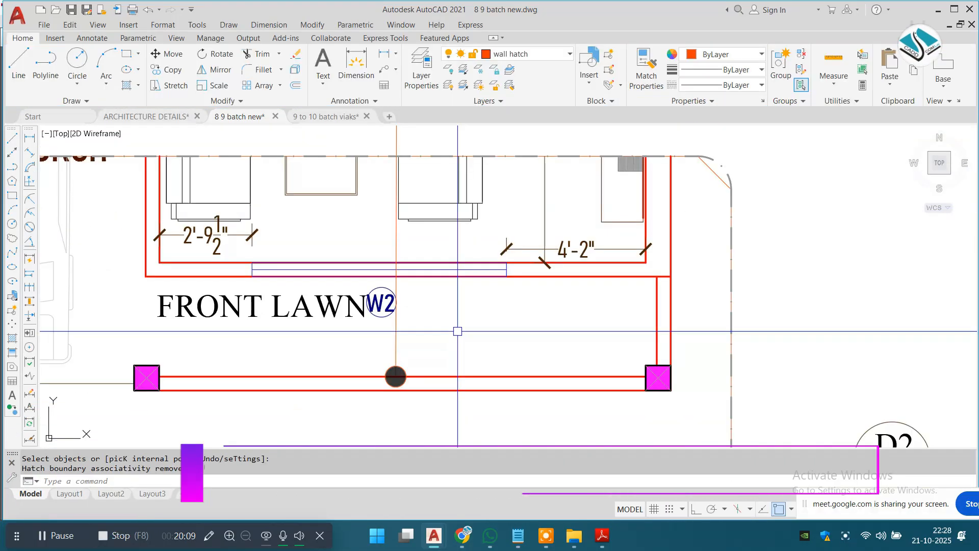
# Copy the break line and its adjoining dimension from the reference sheet's boundary wall plan to the empty area near the wall image.
pyautogui.scroll(-6, 457, 331)
pyautogui.moveTo(595, 298); pyautogui.dragTo(436, 298, button='middle')
pyautogui.scroll(-4, 459, 306)
pyautogui.scroll(2, 436, 298)
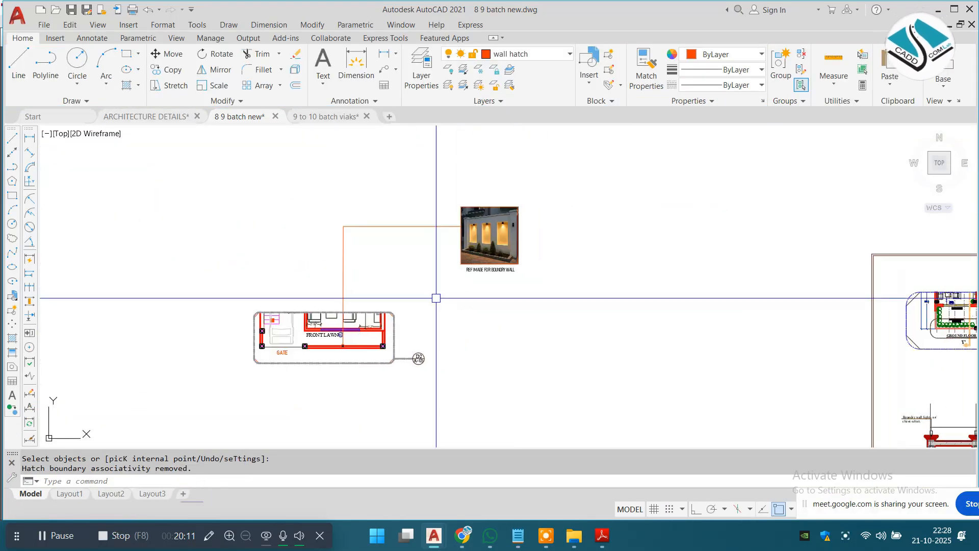
pyautogui.press('Escape')
pyautogui.scroll(-4, 430, 297)
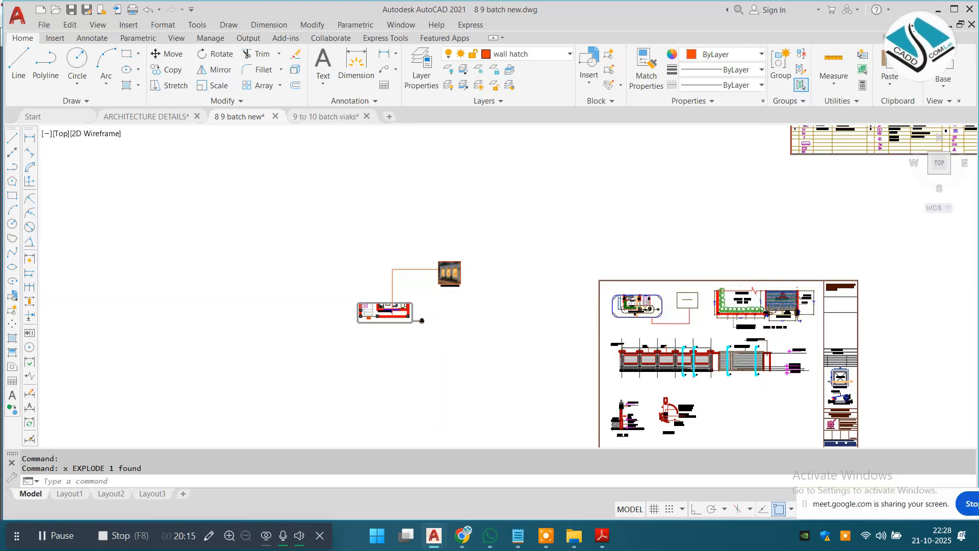
pyautogui.scroll(2, 761, 290)
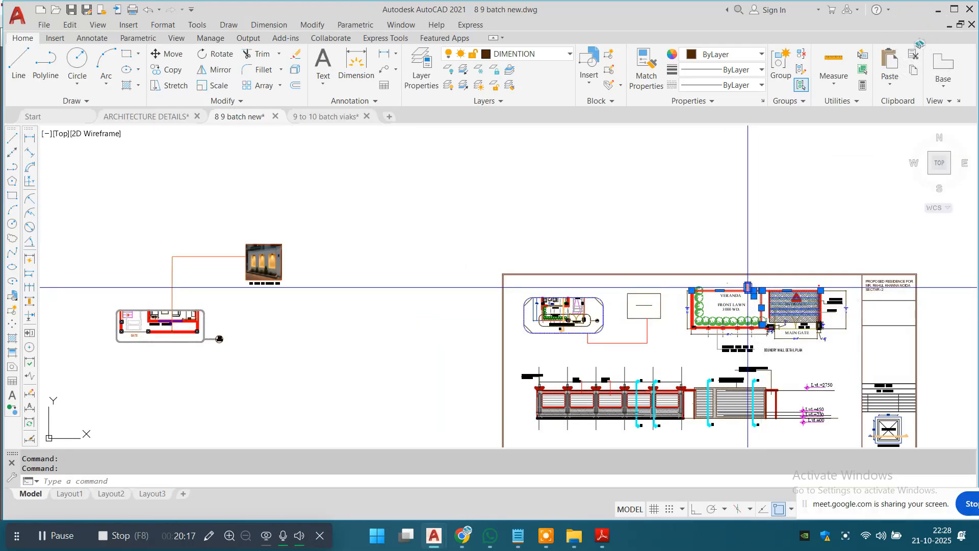
pyautogui.press('Return')
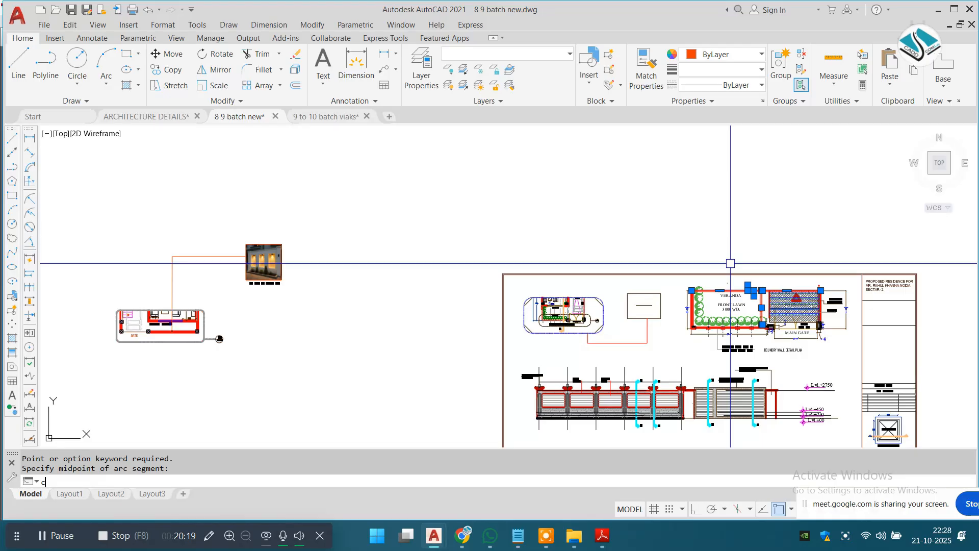
pyautogui.press('Return')
pyautogui.click(728, 284)
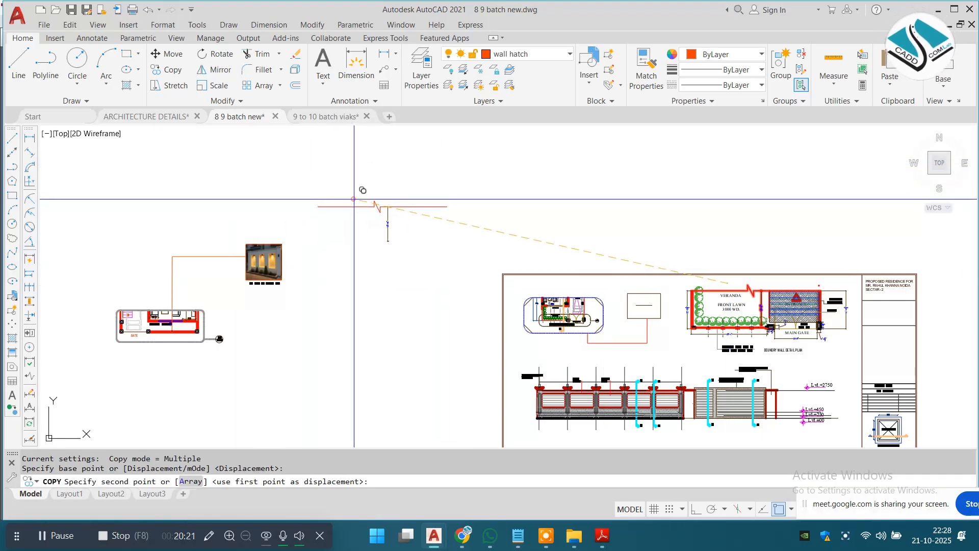
pyautogui.click(354, 200)
pyautogui.press('Escape')
# Delete the dimension copied along with the break line, keeping only the break line.
pyautogui.scroll(2, 396, 240)
pyautogui.click(410, 223)
pyautogui.click(327, 265)
pyautogui.press('Delete')
pyautogui.press('Escape')
pyautogui.press('Escape')
# Move the boundary wall detail plan with its dimensions, labels and title out of the reference sheet to the left of the clipped detail.
pyautogui.scroll(-4, 418, 224)
pyautogui.scroll(4, 317, 293)
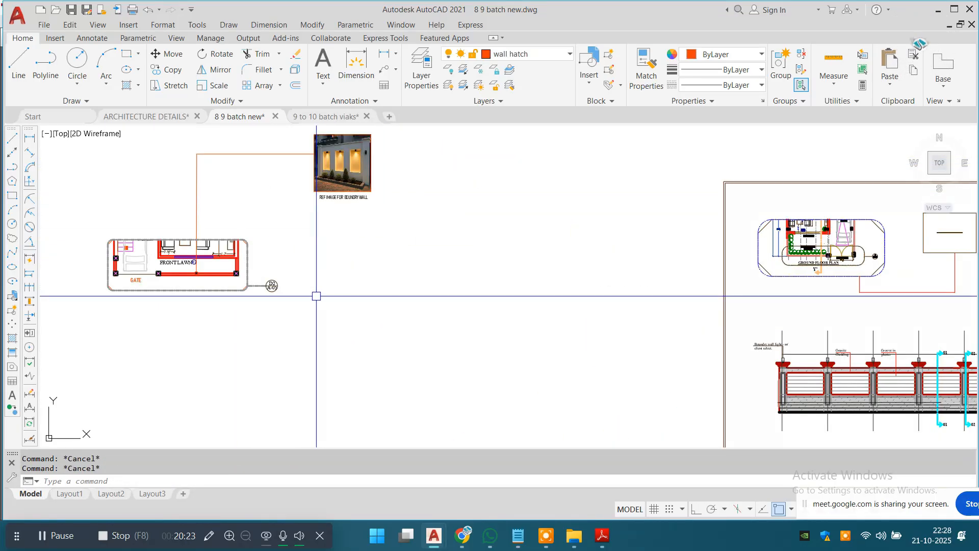
pyautogui.scroll(-4, 317, 294)
pyautogui.scroll(6, 614, 288)
pyautogui.scroll(2, 508, 294)
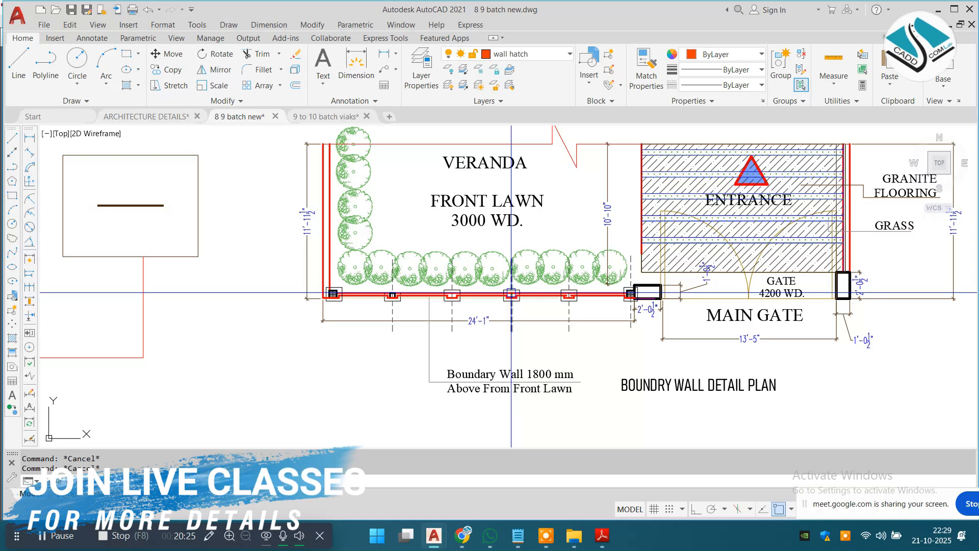
pyautogui.scroll(-2, 512, 294)
pyautogui.click(360, 140)
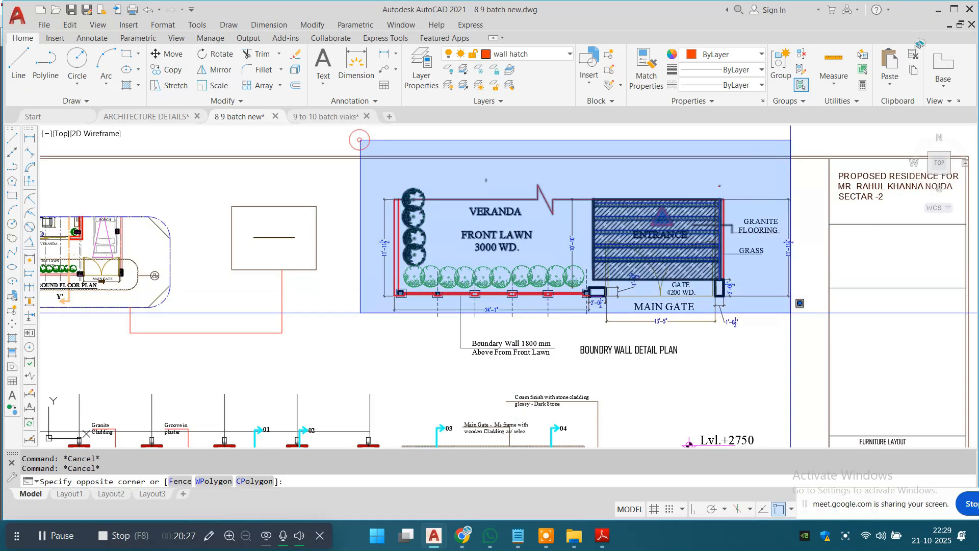
pyautogui.click(817, 365)
pyautogui.write('m')
pyautogui.press('space')
pyautogui.click(587, 322)
pyautogui.scroll(-4, 594, 300)
pyautogui.moveTo(46, 306); pyautogui.dragTo(481, 324, button='middle')
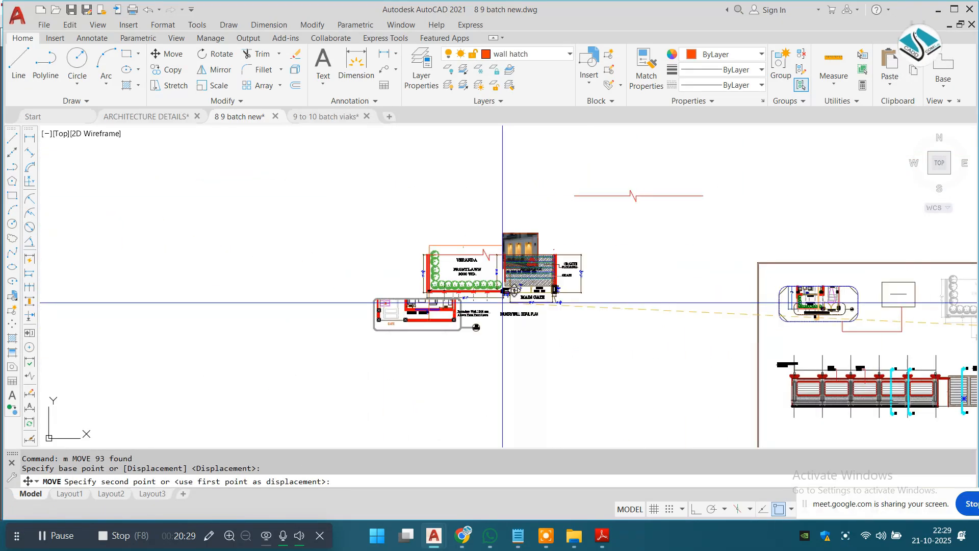
pyautogui.press('Escape')
pyautogui.scroll(7, 153, 360)
pyautogui.moveTo(152, 360); pyautogui.dragTo(360, 289, button='middle')
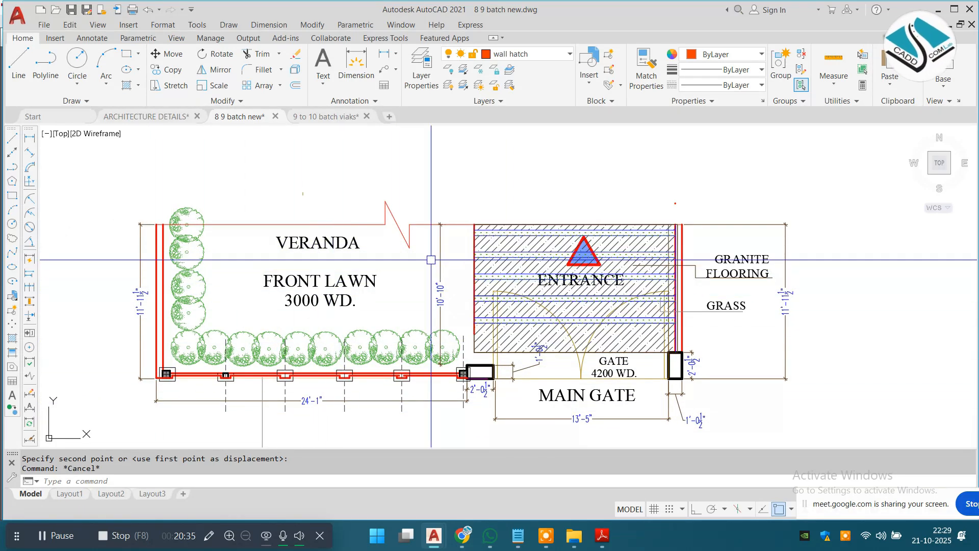
# Copy the ground floor plan and its title from the first plan sheet to the open area near the boundary wall reference sheet.
pyautogui.scroll(-8, 440, 257)
pyautogui.press('Escape')
pyautogui.scroll(6, 393, 229)
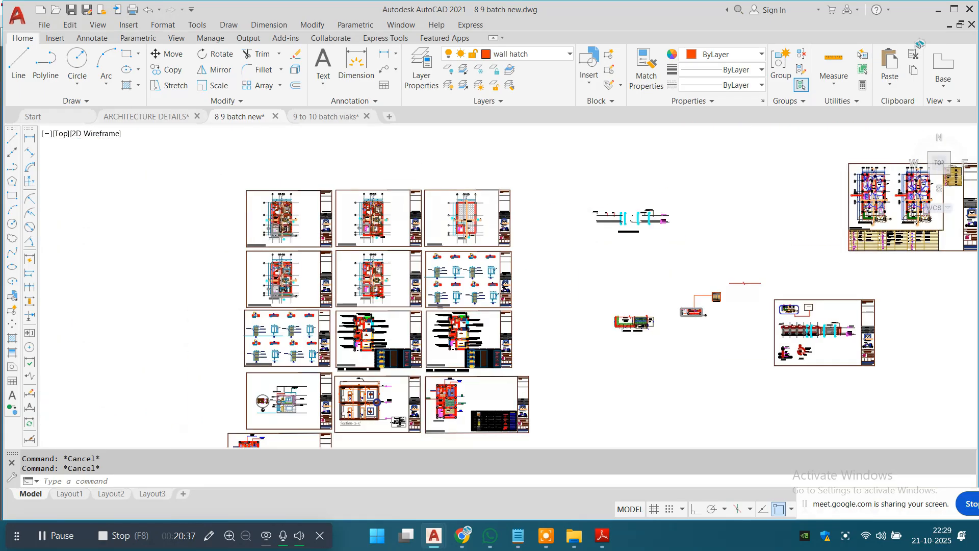
pyautogui.click(243, 194)
pyautogui.click(421, 337)
pyautogui.write('c')
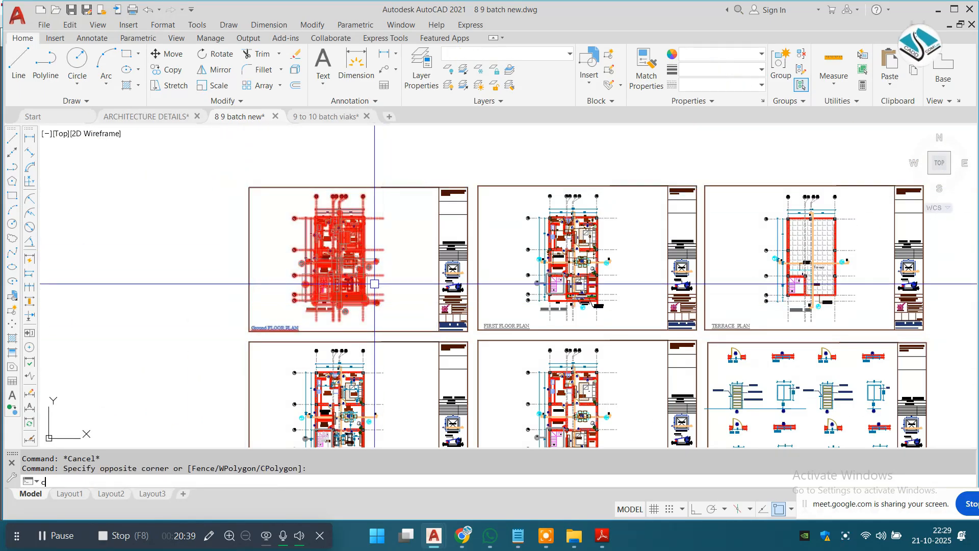
pyautogui.write('o')
pyautogui.press('space')
pyautogui.click(374, 283)
pyautogui.scroll(-3, 335, 231)
pyautogui.scroll(-5, 575, 347)
pyautogui.scroll(5, 681, 399)
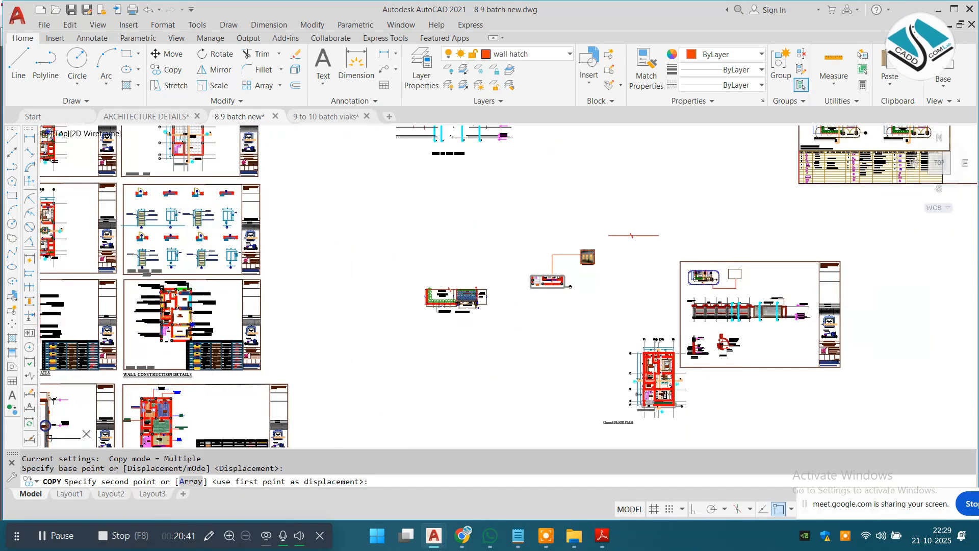
pyautogui.scroll(4, 531, 362)
pyautogui.click(595, 367)
pyautogui.press('Escape')
# Erase the larger separate "Ground FLOOR PLAN" title below the copied plan.
pyautogui.scroll(2, 463, 419)
pyautogui.moveTo(463, 419); pyautogui.dragTo(450, 320, button='middle')
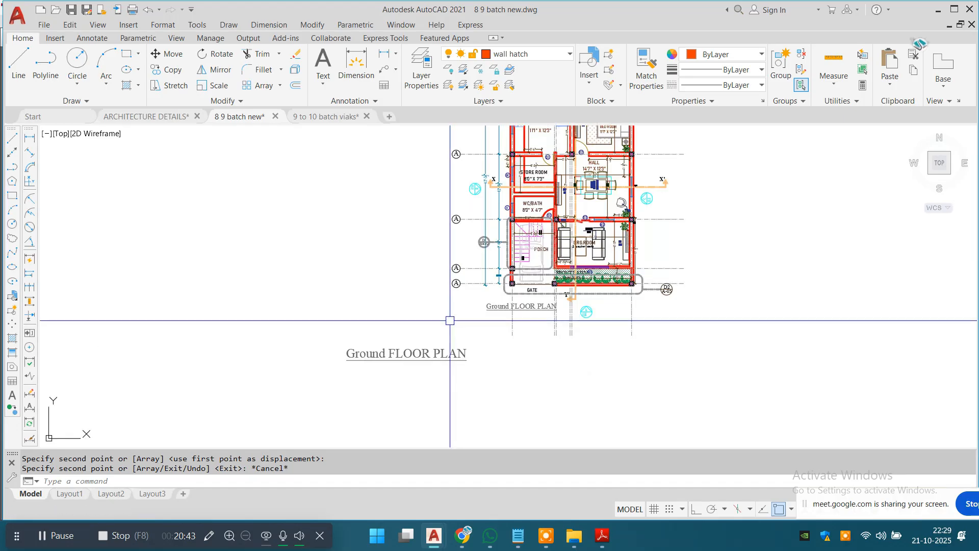
pyautogui.click(450, 320)
pyautogui.click(345, 396)
pyautogui.write('e')
pyautogui.press('space')
pyautogui.scroll(6, 603, 255)
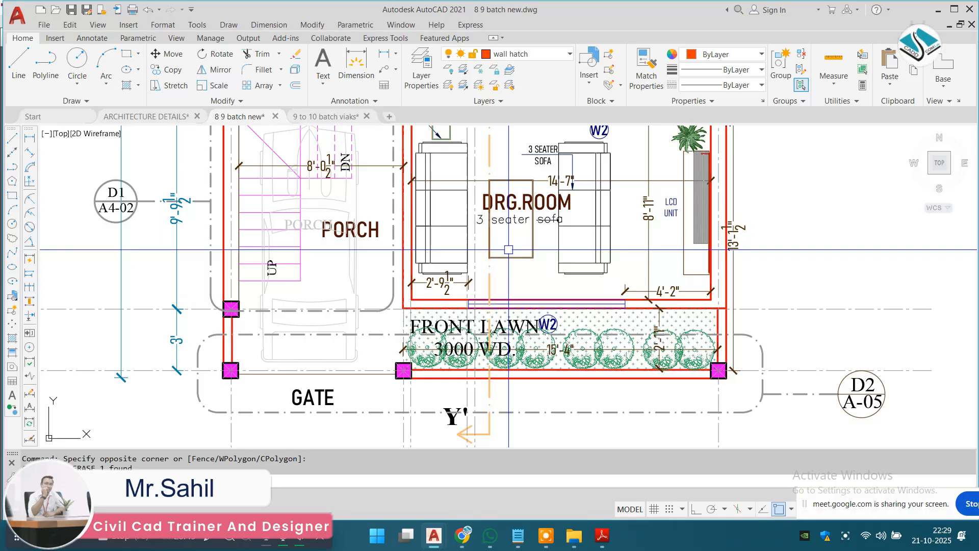
pyautogui.press('Escape')
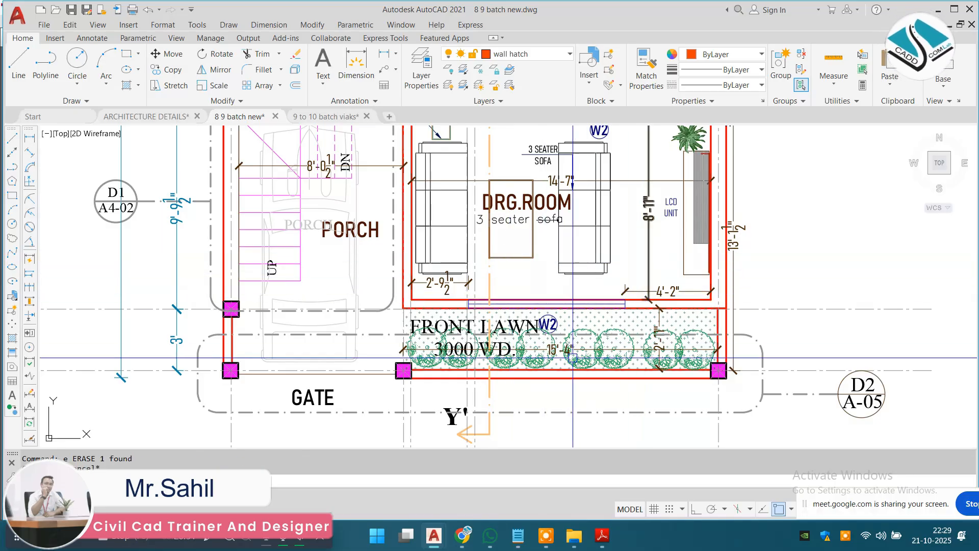
pyautogui.scroll(-2, 569, 252)
pyautogui.moveTo(562, 256); pyautogui.dragTo(545, 302, button='middle')
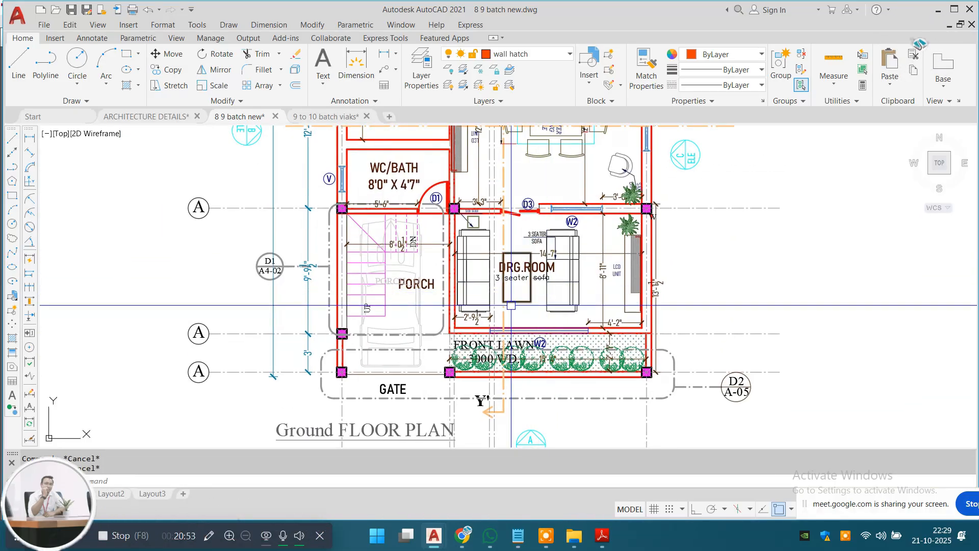
pyautogui.write('l')
pyautogui.press('space')
pyautogui.scroll(1, 273, 266)
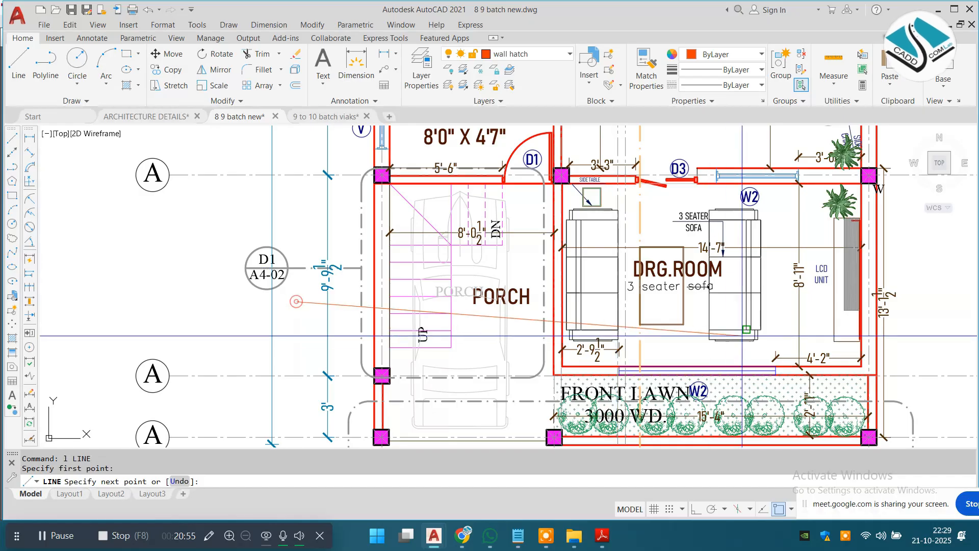
pyautogui.scroll(-1, 746, 329)
pyautogui.press('F8')
pyautogui.scroll(1, 790, 240)
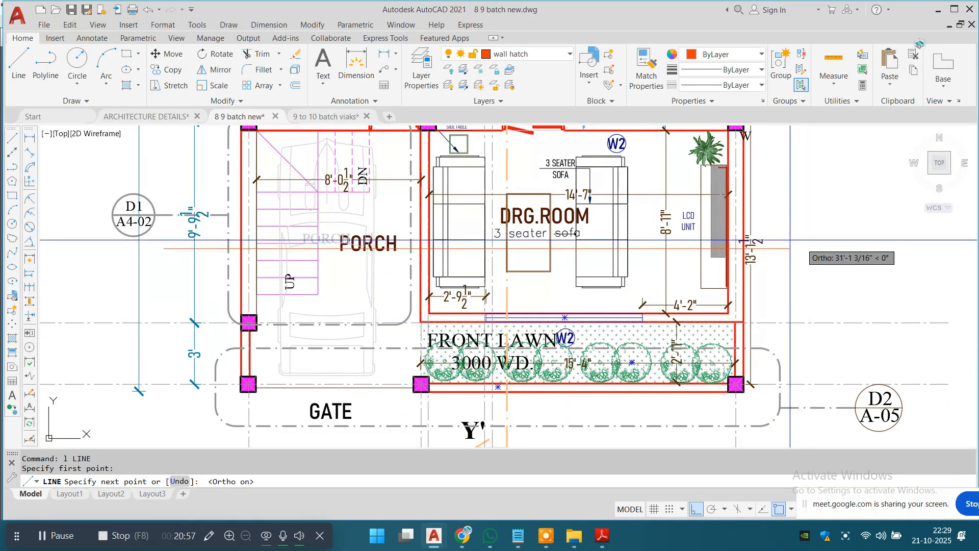
pyautogui.moveTo(790, 239); pyautogui.dragTo(786, 280, button='middle')
pyautogui.press('Escape')
# Draw a horizontal cut line across the copied plan through the porch and drawing room, extending past both outer walls.
pyautogui.press('space')
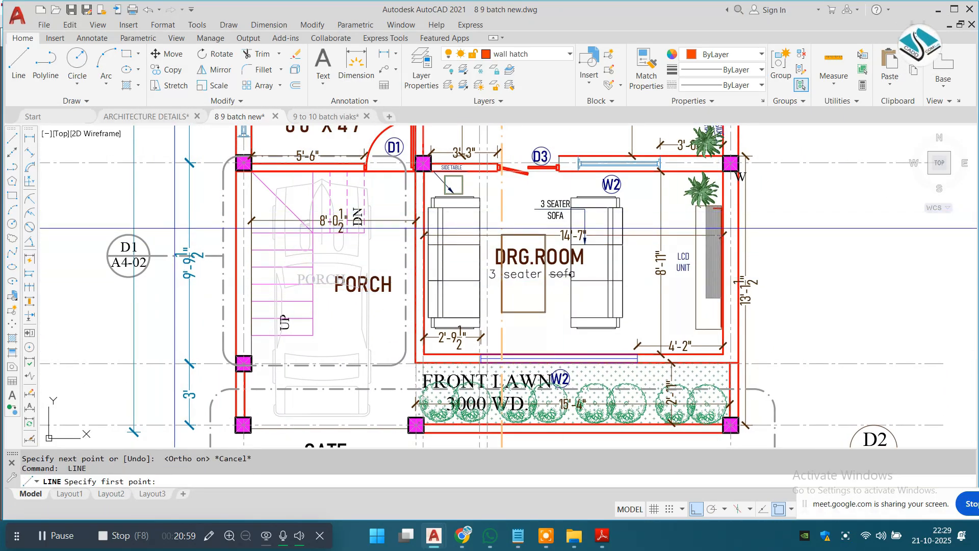
pyautogui.click(160, 304)
pyautogui.click(864, 337)
pyautogui.press('Escape')
pyautogui.press('Escape')
pyautogui.press('Escape')
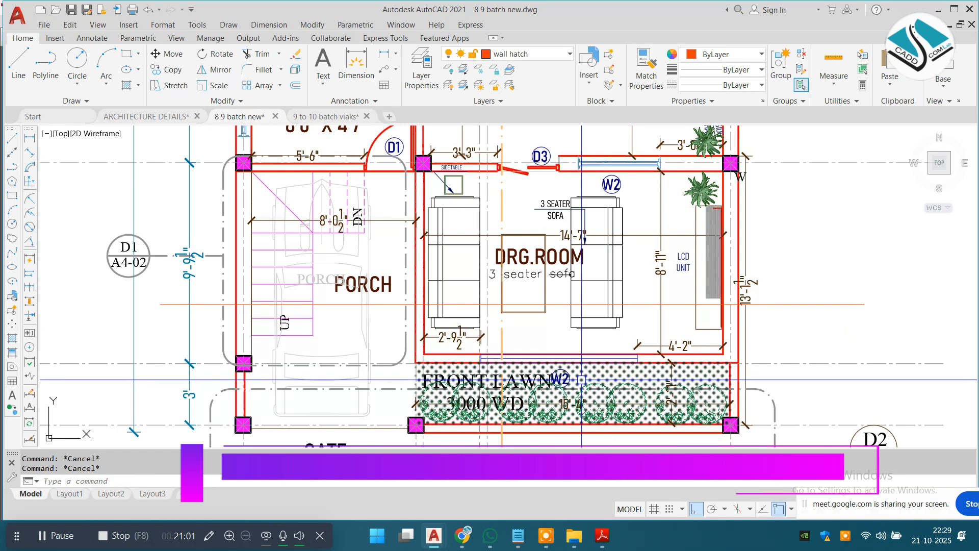
# Trim the walls, furniture and stair lines crossing just above the horizontal cut line.
pyautogui.write('tr')
pyautogui.press('space')
pyautogui.press('space')
pyautogui.click(774, 225)
pyautogui.click(44, 241)
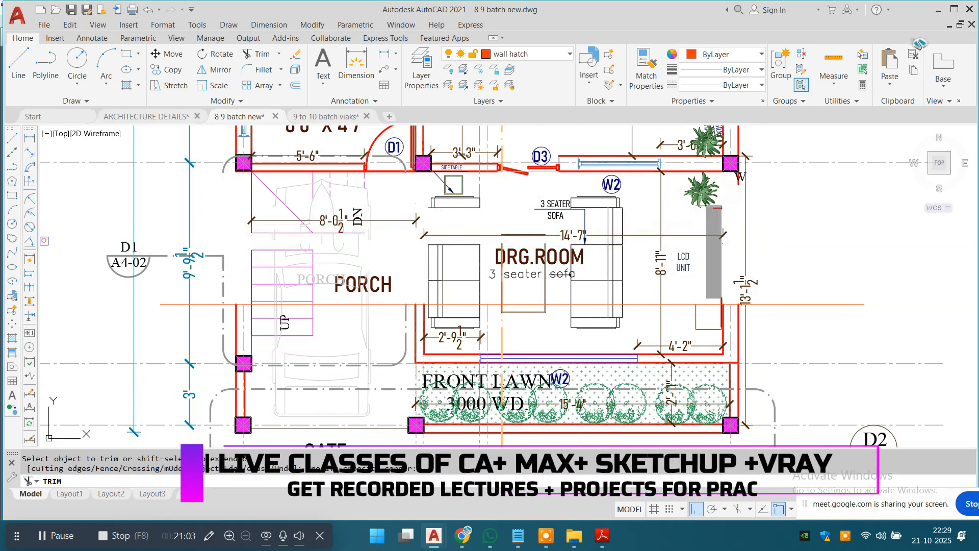
pyautogui.click(849, 245)
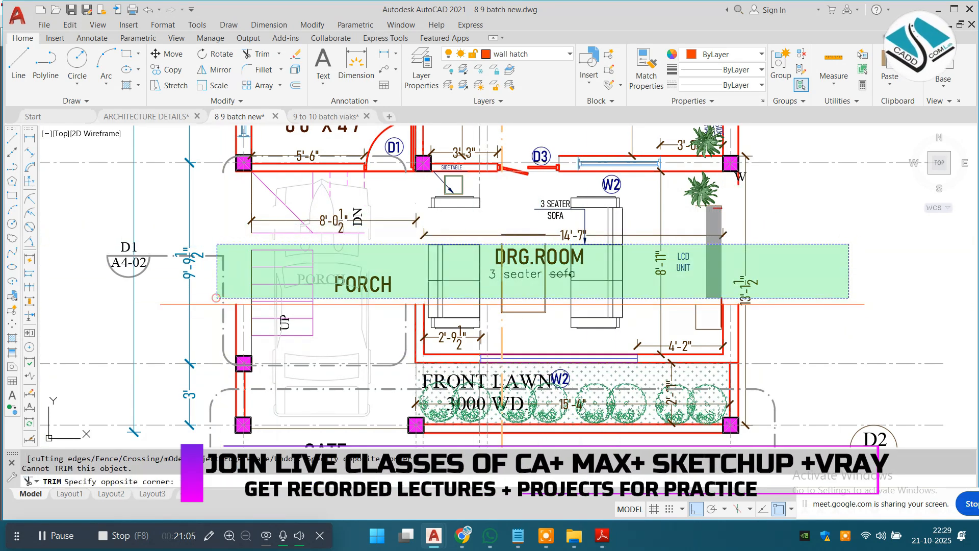
pyautogui.click(216, 297)
pyautogui.scroll(2, 748, 277)
pyautogui.press('Escape')
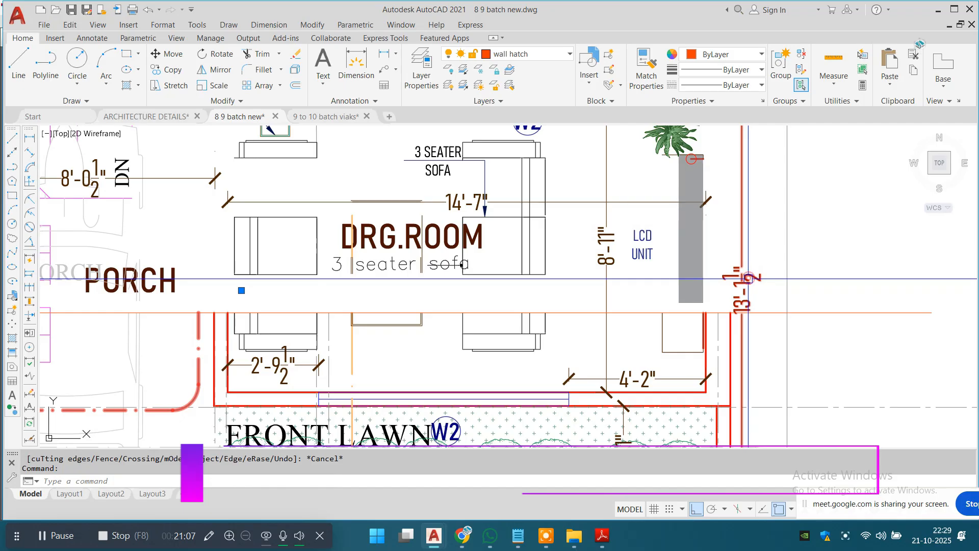
# Erase the dimensions, room labels, car and furniture pieces left just above the cut line in the porch and drawing room.
pyautogui.write('e')
pyautogui.press('space')
pyautogui.scroll(-2, 701, 203)
pyautogui.moveTo(701, 203); pyautogui.dragTo(699, 228, button='middle')
pyautogui.click(755, 225)
pyautogui.click(137, 272)
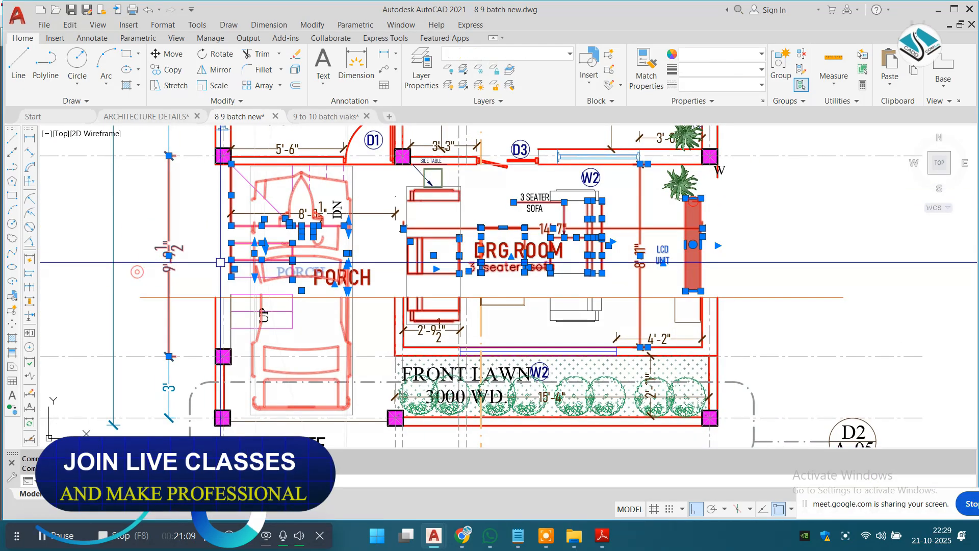
pyautogui.write('e')
# Erase the rest of the copied ground floor plan above the cut line, keeping only the front strip.
pyautogui.scroll(-2, 510, 245)
pyautogui.moveTo(510, 245); pyautogui.dragTo(439, 323, button='middle')
pyautogui.click(758, 167)
pyautogui.click(97, 315)
pyautogui.write('e')
pyautogui.scroll(-2, 490, 296)
pyautogui.moveTo(490, 296)
pyautogui.mouseDown(button='middle')
pyautogui.moveTo(461, 292)
pyautogui.moveTo(453, 400)
pyautogui.moveTo(477, 259)
pyautogui.mouseUp(button='middle')
pyautogui.scroll(-2, 467, 286)
pyautogui.click(595, 187)
pyautogui.click(267, 376)
pyautogui.write('e')
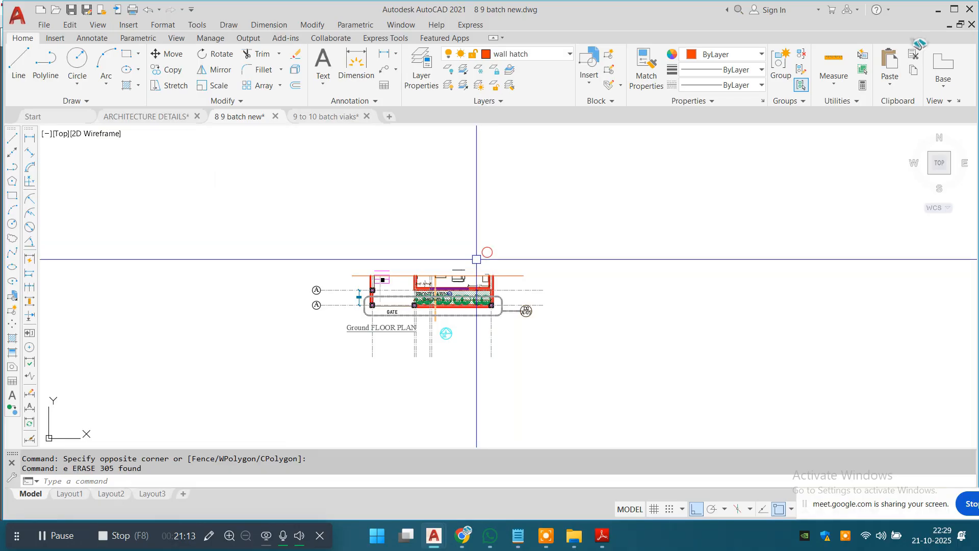
# Erase the stray line fragments left above the cut line over the drawing room.
pyautogui.scroll(2, 476, 259)
pyautogui.click(451, 264)
pyautogui.click(545, 217)
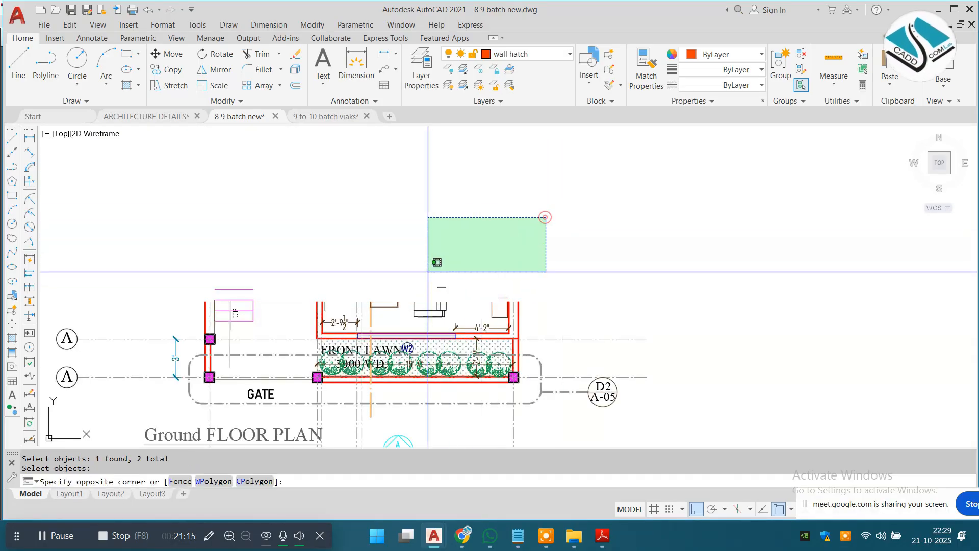
pyautogui.press('Escape')
pyautogui.scroll(2, 500, 242)
pyautogui.click(579, 215)
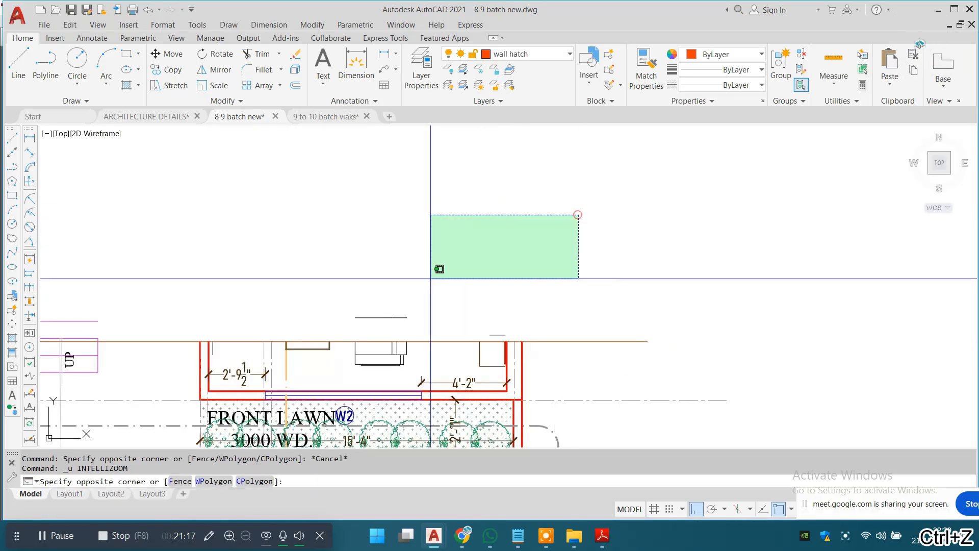
pyautogui.click(426, 278)
pyautogui.write('e')
pyautogui.press('Return')
pyautogui.scroll(4, 399, 324)
pyautogui.scroll(-3, 349, 287)
pyautogui.press('Escape')
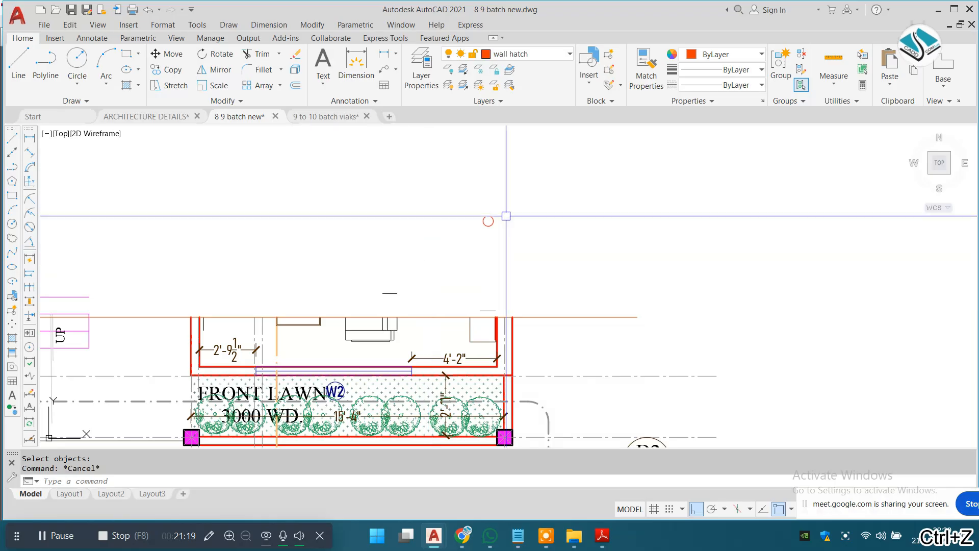
pyautogui.click(530, 193)
pyautogui.press('Return')
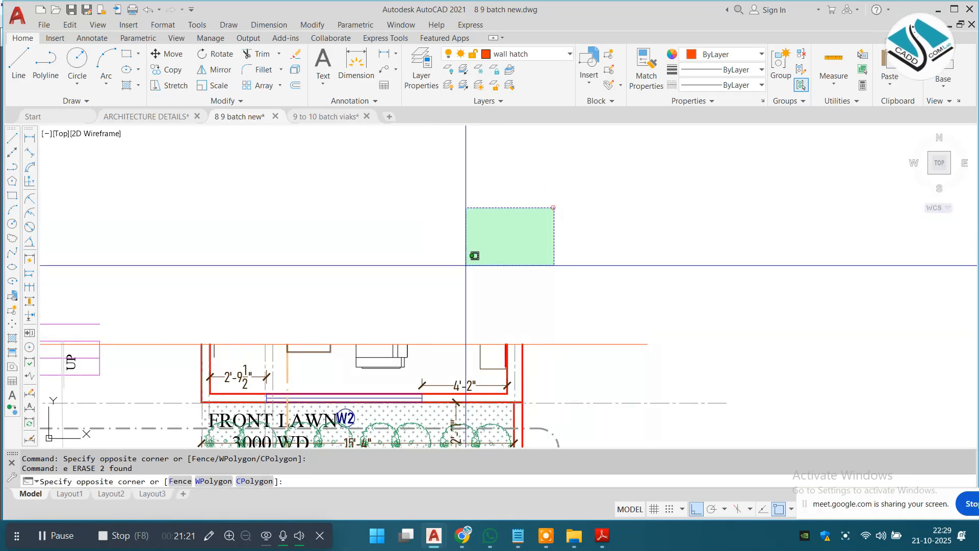
pyautogui.press('Escape')
pyautogui.press('Escape')
# Move the clipped front strip of the ground floor plan to the left of the boundary wall detail plan.
pyautogui.scroll(-4, 465, 265)
pyautogui.click(668, 252)
pyautogui.scroll(-2, 377, 324)
pyautogui.click(216, 411)
pyautogui.write('m')
pyautogui.click(345, 356)
pyautogui.scroll(-2, 184, 286)
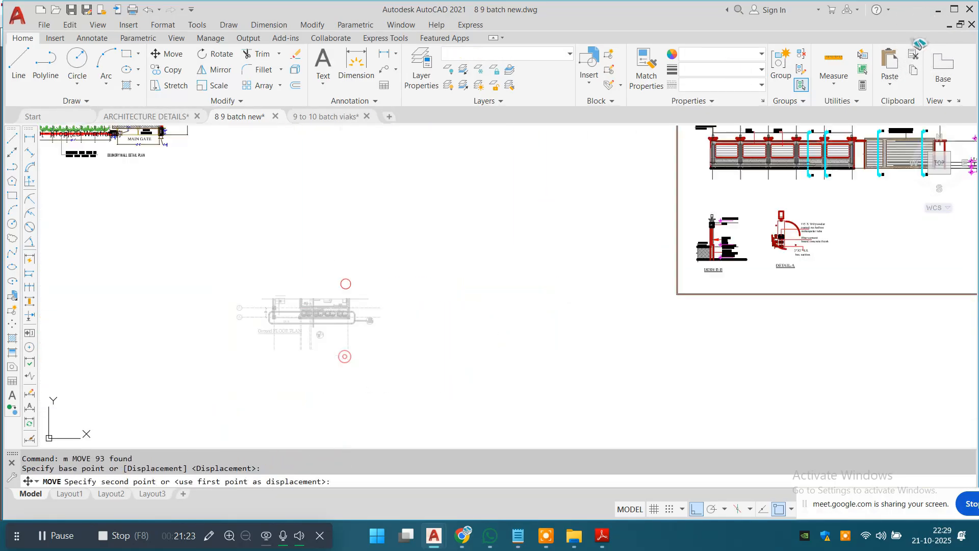
pyautogui.moveTo(346, 283); pyautogui.dragTo(735, 381, button='middle')
pyautogui.click(696, 509)
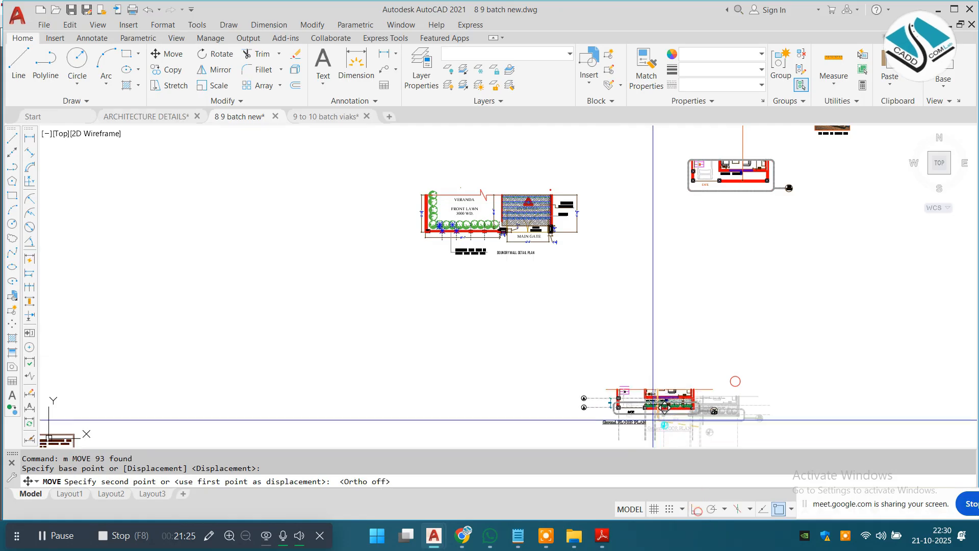
pyautogui.scroll(2, 352, 216)
pyautogui.click(244, 254)
# Clear the two horizontal grid lines, their A bubbles and the 3' dimension from the clipped plan.
pyautogui.moveTo(265, 191); pyautogui.dragTo(337, 217, button='middle')
pyautogui.scroll(2, 340, 214)
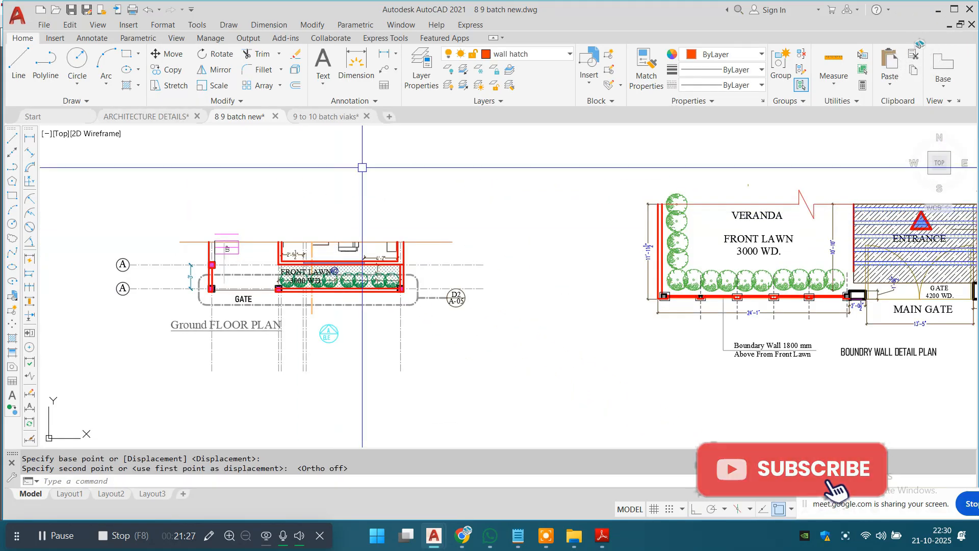
pyautogui.scroll(2, 127, 268)
pyautogui.moveTo(128, 268); pyautogui.dragTo(248, 247, button='middle')
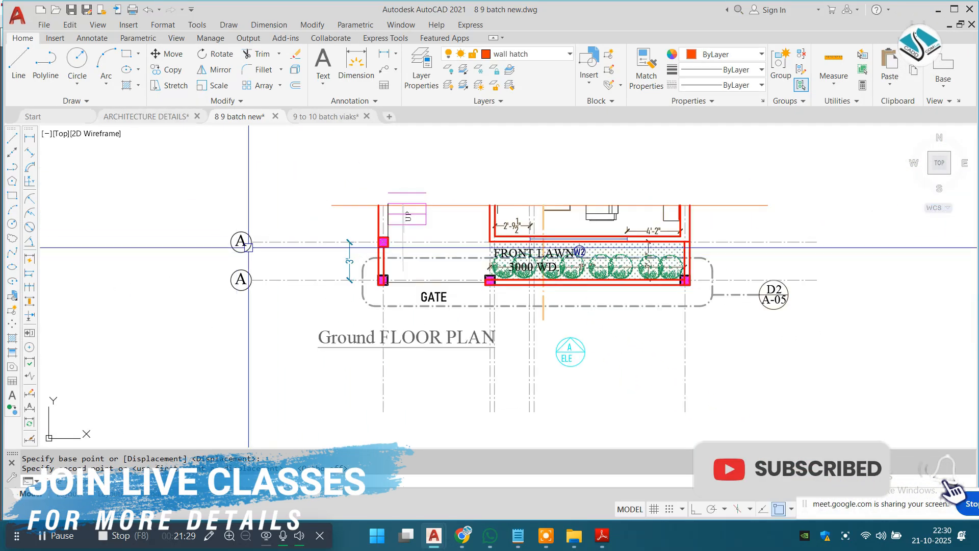
pyautogui.click(249, 248)
pyautogui.click(170, 308)
pyautogui.write('m')
pyautogui.press('space')
pyautogui.scroll(-2, 635, 319)
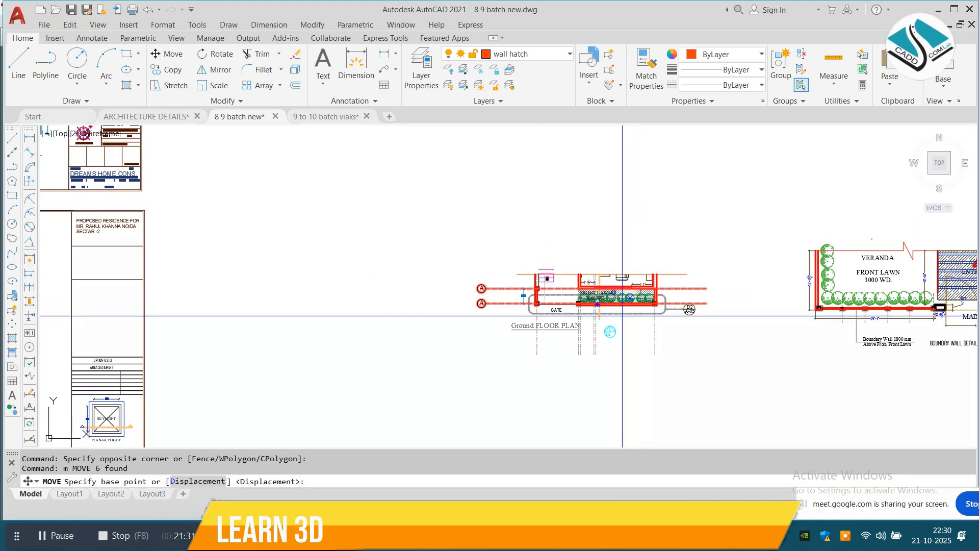
pyautogui.click(618, 317)
pyautogui.click(560, 186)
pyautogui.press('Escape')
# Erase the leftover staircase lines and the UP label in the porch of the clipped plan.
pyautogui.scroll(3, 547, 268)
pyautogui.click(547, 269)
pyautogui.press('Escape')
pyautogui.scroll(1, 558, 293)
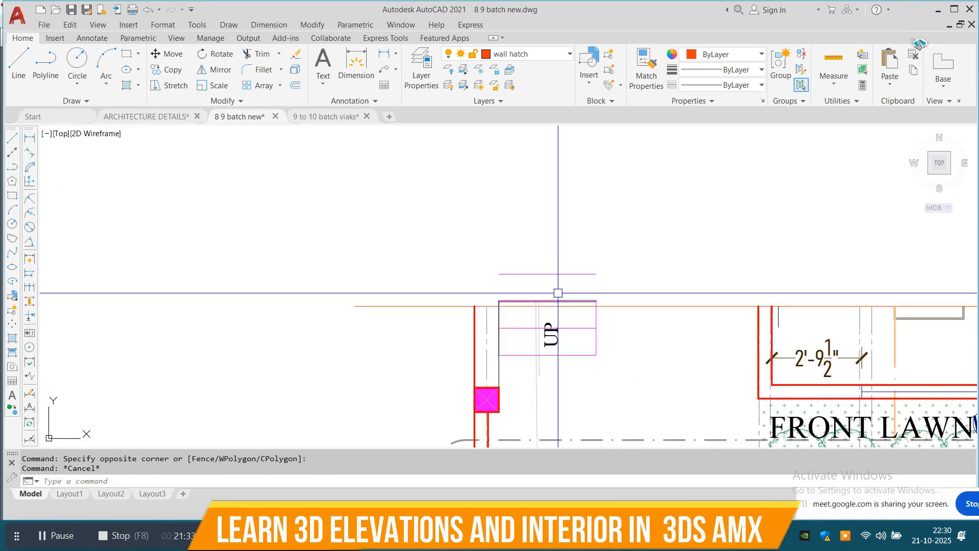
pyautogui.press('Return')
pyautogui.scroll(2, 599, 398)
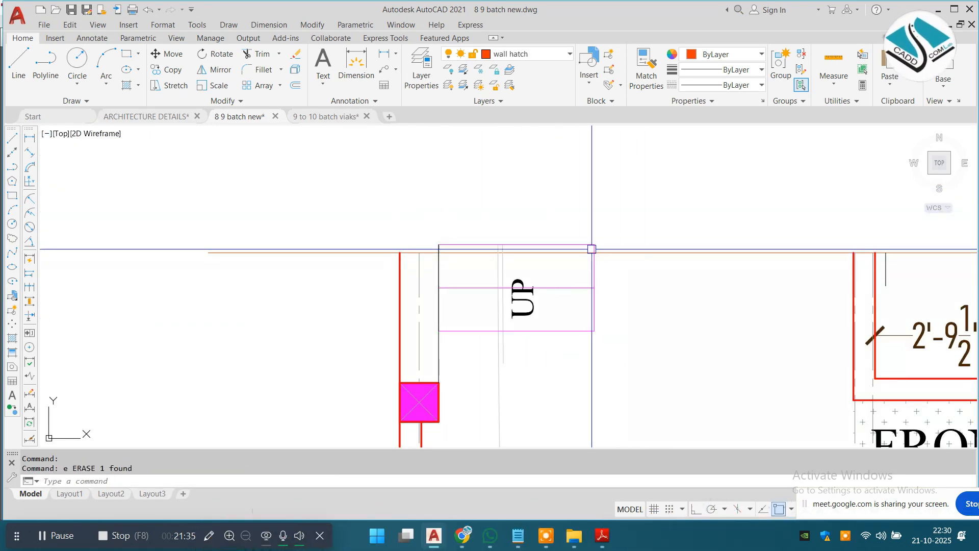
pyautogui.click(567, 303)
pyautogui.keyDown('shift'); pyautogui.click(754, 212); pyautogui.keyUp('shift')
pyautogui.keyDown('shift'); pyautogui.click(684, 317); pyautogui.keyUp('shift')
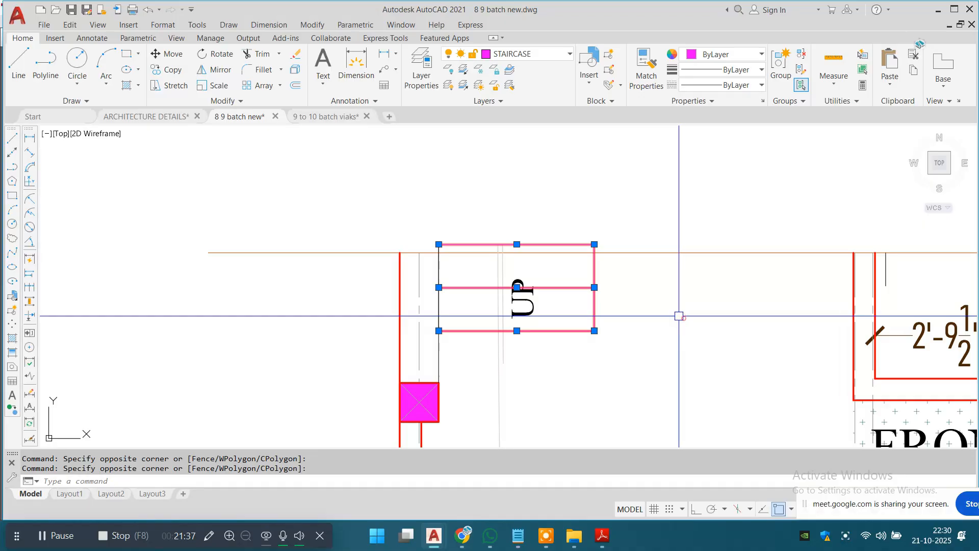
pyautogui.click(511, 300)
pyautogui.click(480, 339)
pyautogui.write('e')
pyautogui.press('space')
# Erase the "Ground FLOOR PLAN" title, the A elevation marker and the orange section line from the clipped plan.
pyautogui.scroll(-2, 413, 225)
pyautogui.moveTo(487, 301); pyautogui.dragTo(443, 273, button='middle')
pyautogui.moveTo(538, 312)
pyautogui.mouseDown(button='middle')
pyautogui.moveTo(479, 265)
pyautogui.moveTo(298, 282)
pyautogui.moveTo(242, 305)
pyautogui.mouseUp(button='middle')
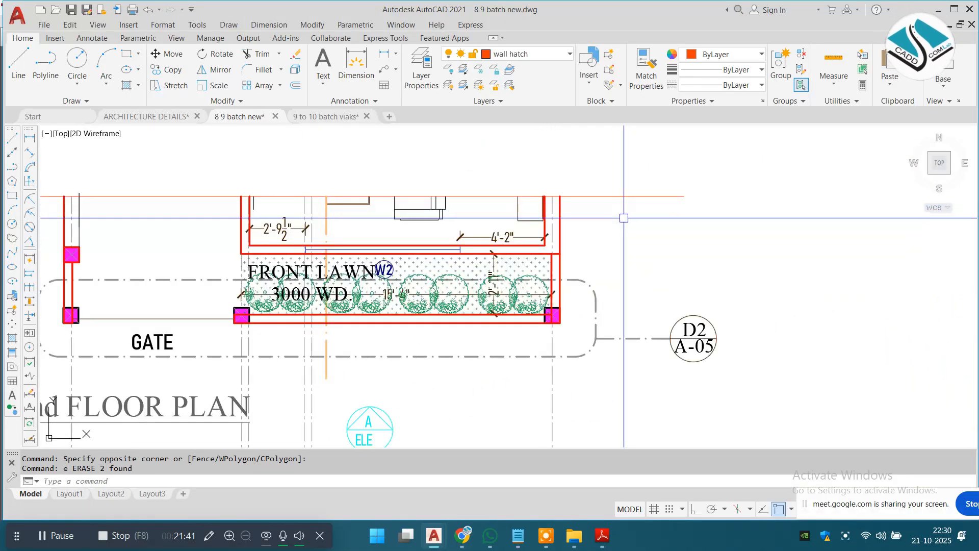
pyautogui.scroll(-2, 624, 219)
pyautogui.moveTo(641, 256); pyautogui.dragTo(643, 222, button='middle')
pyautogui.scroll(2, 288, 289)
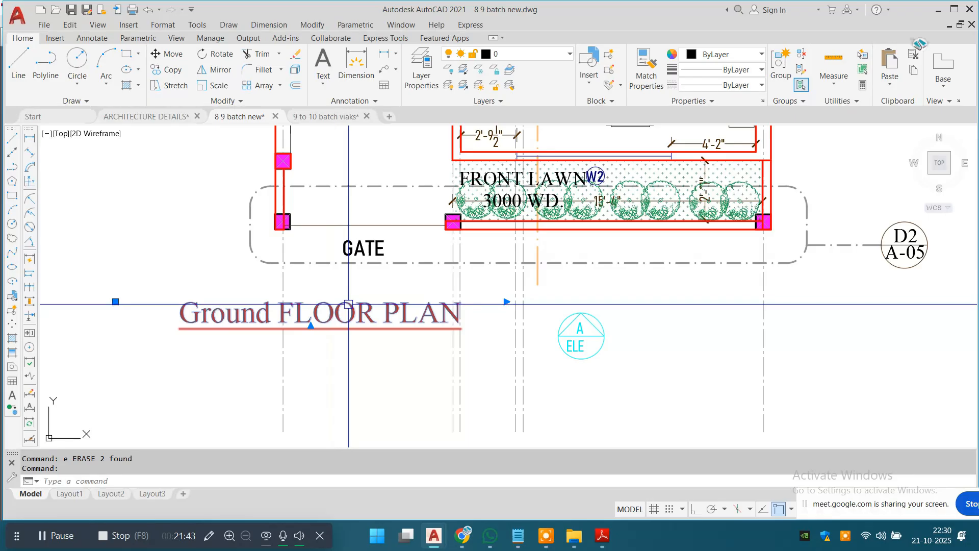
pyautogui.click(645, 307)
pyautogui.click(573, 396)
pyautogui.write('e')
pyautogui.press('space')
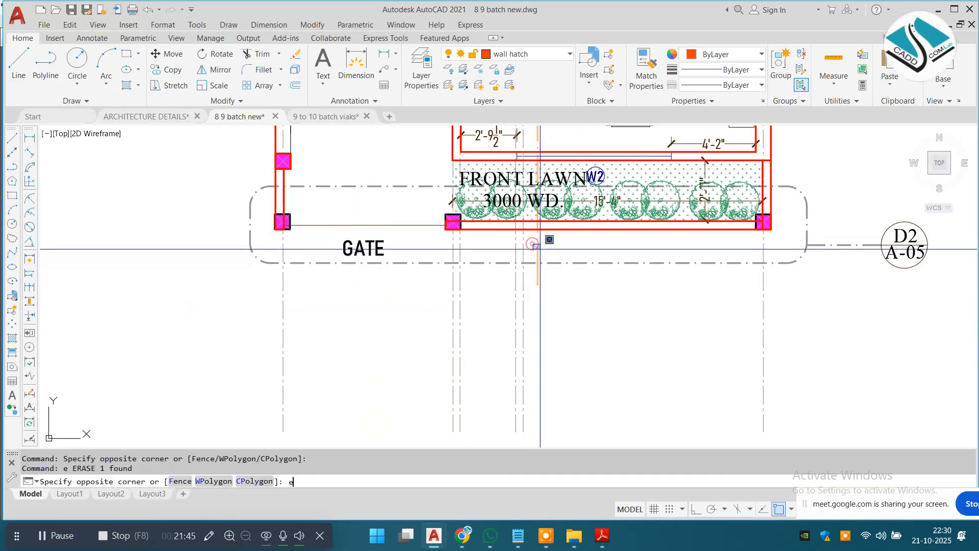
pyautogui.write('e')
pyautogui.scroll(-2, 538, 245)
# Erase the vertical grid lines extending below the clipped plan.
pyautogui.click(749, 340)
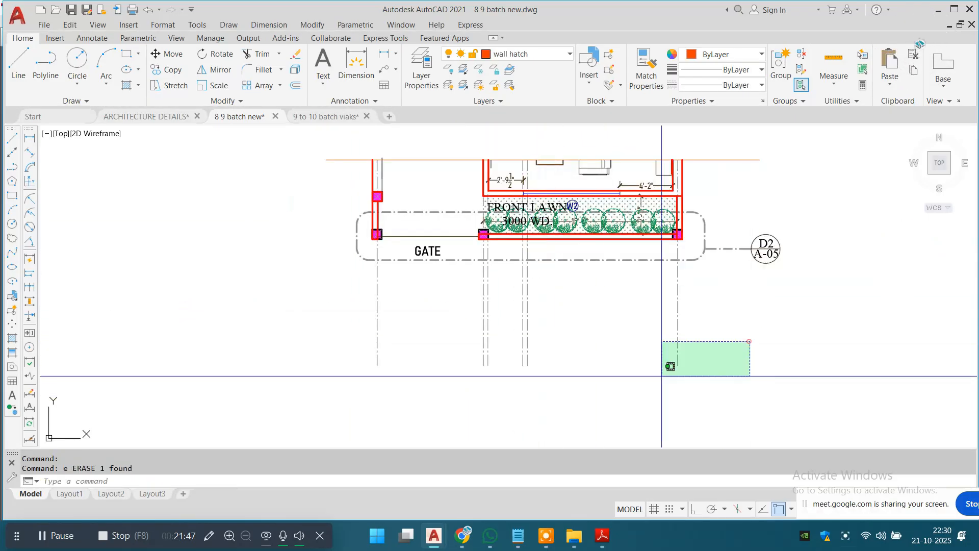
pyautogui.click(273, 396)
pyautogui.write('e')
pyautogui.press('Escape')
# Erase the hatch filling the front lawn of the clipped plan.
pyautogui.moveTo(532, 265); pyautogui.dragTo(439, 305, button='middle')
pyautogui.scroll(-5, 439, 306)
pyautogui.scroll(4, 502, 303)
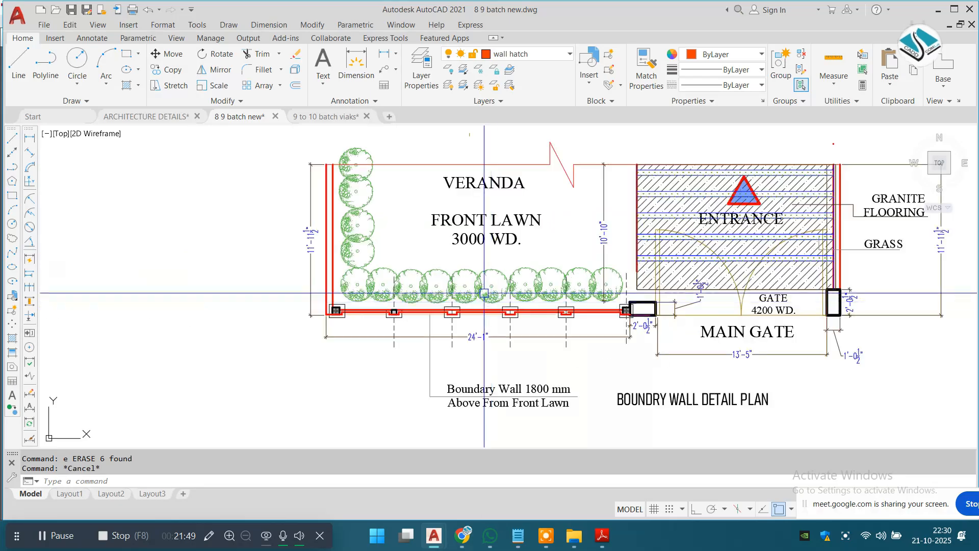
pyautogui.scroll(-4, 594, 257)
pyautogui.scroll(4, 130, 264)
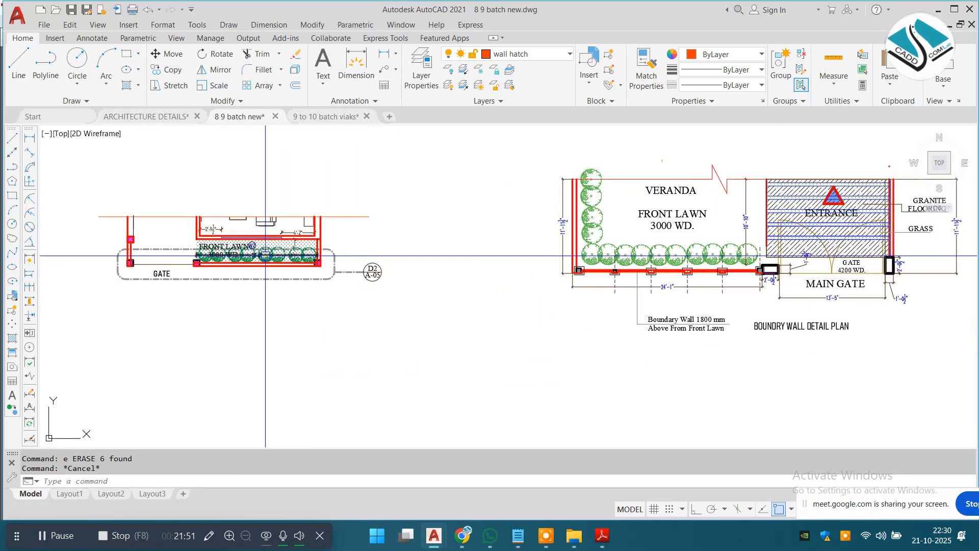
pyautogui.moveTo(296, 227); pyautogui.dragTo(472, 244, button='middle')
pyautogui.scroll(2, 472, 243)
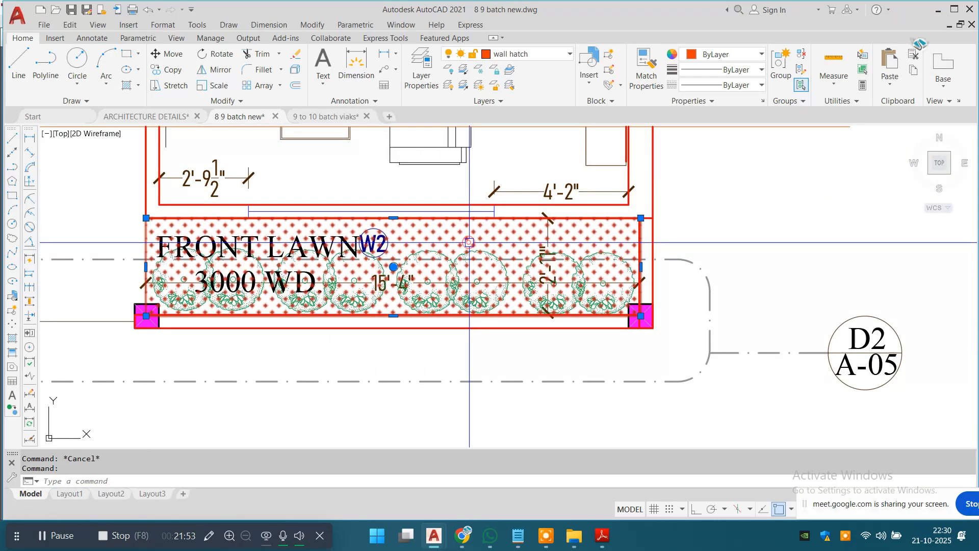
pyautogui.click(331, 255)
pyautogui.write('e')
# Move the "FRONT LAWN" and "3000 WD." labels out of the lawn strip into the open porch area above GATE.
pyautogui.moveTo(273, 260); pyautogui.dragTo(551, 297, button='middle')
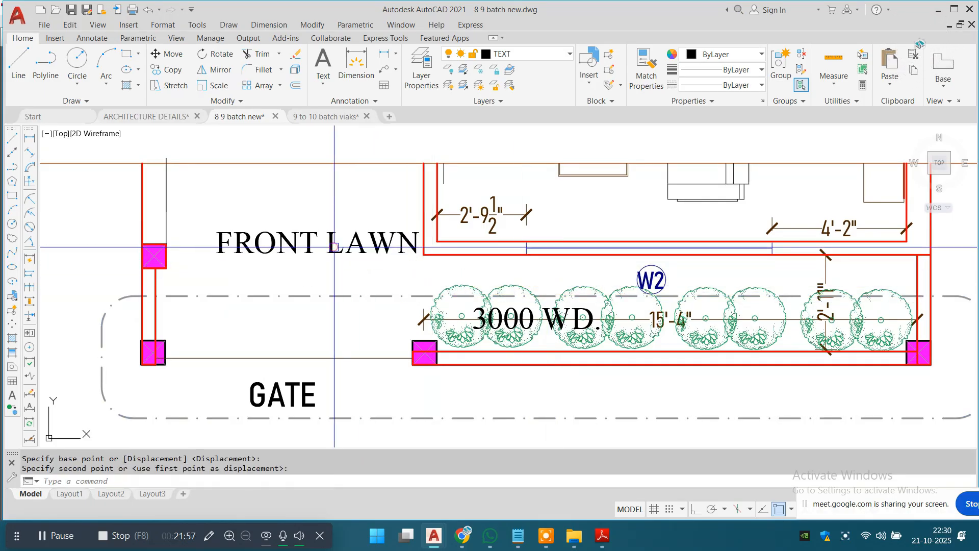
pyautogui.click(529, 318)
pyautogui.write('e')
pyautogui.scroll(2, 529, 318)
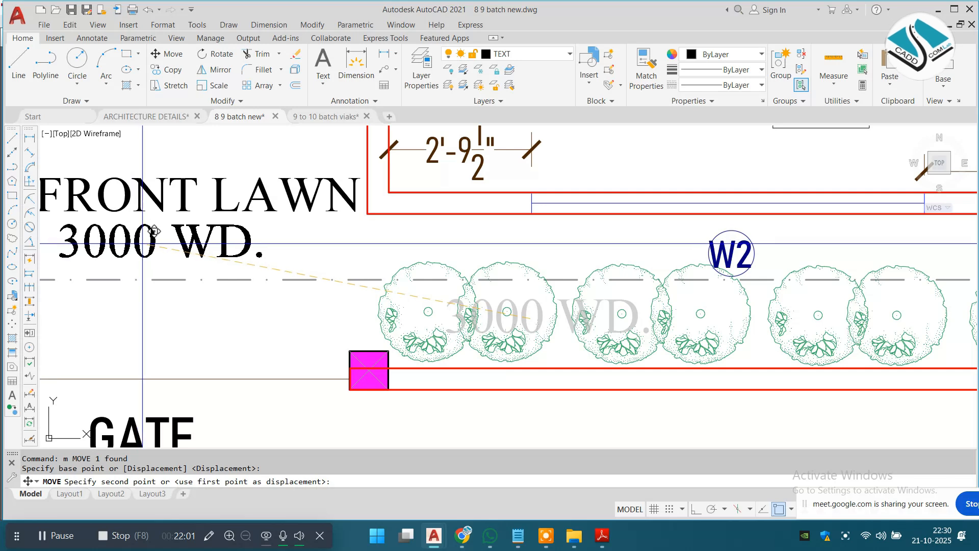
pyautogui.click(155, 245)
# Erase the 15'-4" and 2'-11" dimensions inside the front lawn strip.
pyautogui.scroll(-2, 453, 286)
pyautogui.moveTo(570, 295); pyautogui.dragTo(455, 296, button='middle')
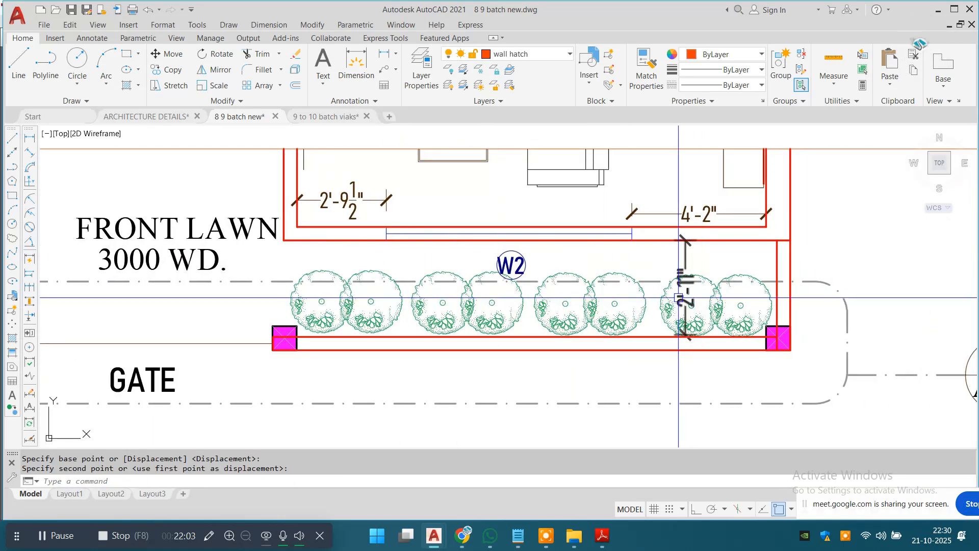
pyautogui.scroll(3, 535, 255)
# Move the W2 window tag from the lawn strip to above the window inside the drawing room.
pyautogui.click(564, 244)
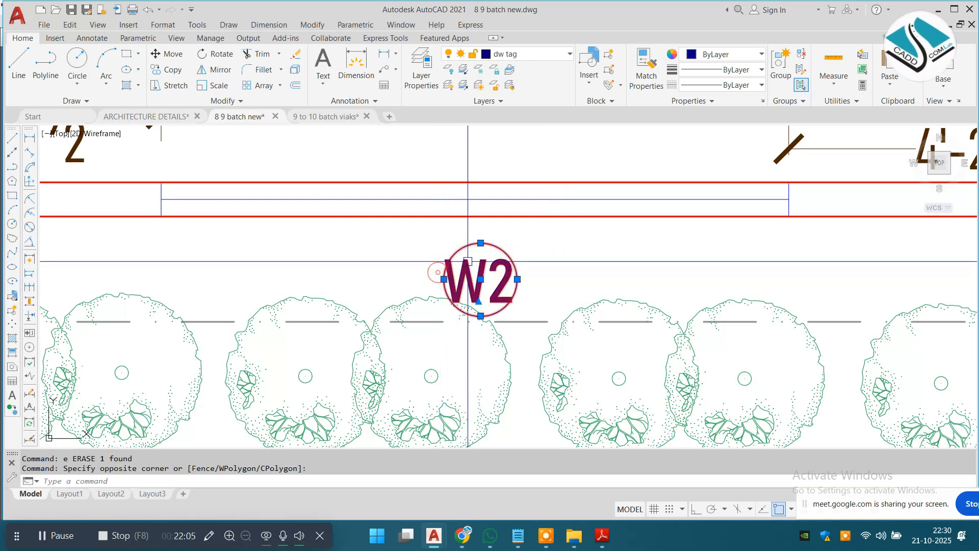
pyautogui.write('m')
pyautogui.scroll(-2, 522, 290)
pyautogui.moveTo(522, 307); pyautogui.dragTo(520, 323, button='middle')
pyautogui.click(527, 301)
pyautogui.click(526, 213)
pyautogui.press('Escape')
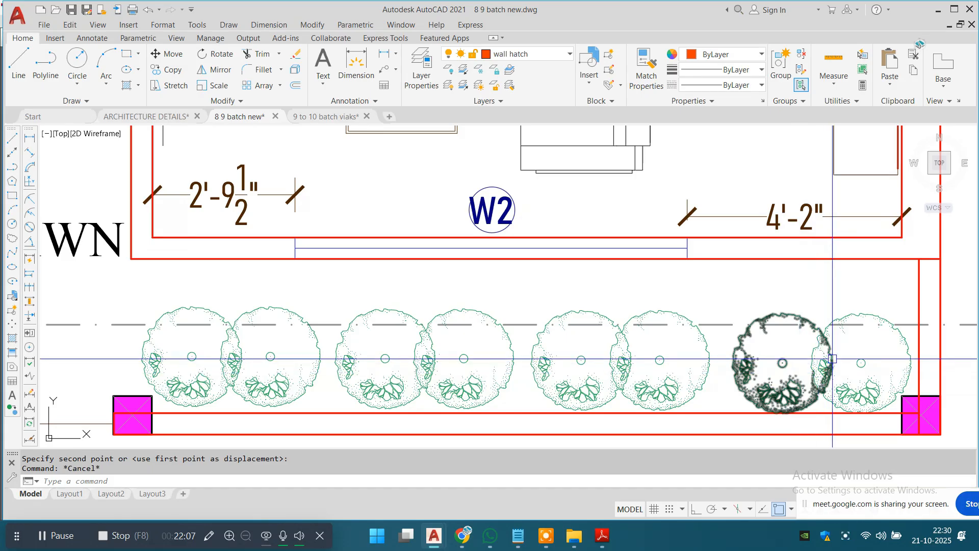
# Move the row of eight trees up in the front lawn, closer to the drawing room wall.
pyautogui.click(835, 358)
pyautogui.click(140, 351)
pyautogui.write('m')
pyautogui.click(591, 360)
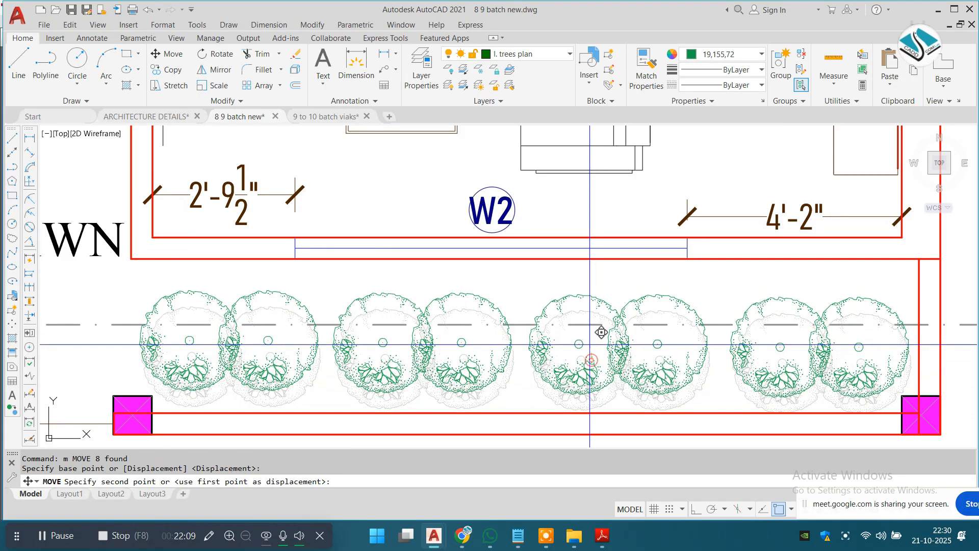
pyautogui.click(592, 308)
pyautogui.scroll(-4, 592, 309)
pyautogui.moveTo(529, 355); pyautogui.dragTo(487, 323, button='middle')
# Move the dash-dot detail outline with its D2 / A-05 bubble slightly down around the gate and boundary wall.
pyautogui.click(896, 311)
pyautogui.click(688, 372)
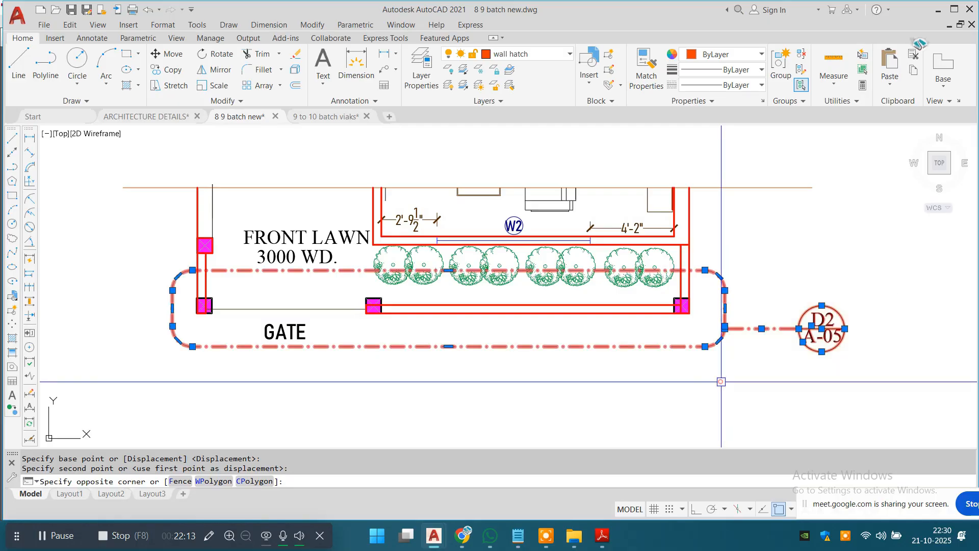
pyautogui.write('m')
pyautogui.click(808, 388)
pyautogui.click(810, 393)
pyautogui.press('Escape')
# Examine the front boundary wall, its pillars and the 24'-1" run in the reference boundary wall detail plan.
pyautogui.scroll(-5, 768, 371)
pyautogui.moveTo(942, 359); pyautogui.dragTo(459, 321, button='middle')
pyautogui.scroll(5, 709, 307)
pyautogui.scroll(2, 255, 325)
pyautogui.moveTo(214, 307); pyautogui.dragTo(204, 269, button='middle')
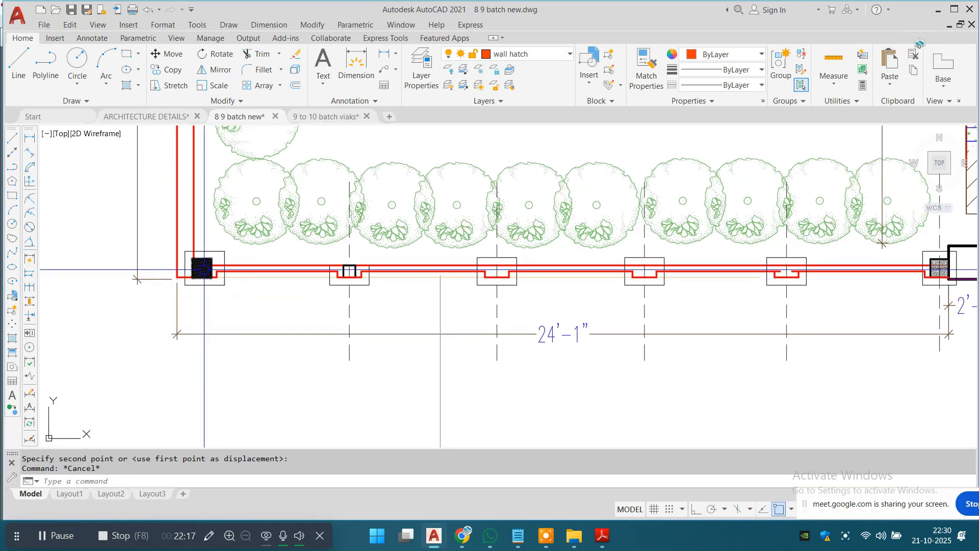
pyautogui.scroll(-4, 575, 322)
pyautogui.scroll(-8, 623, 286)
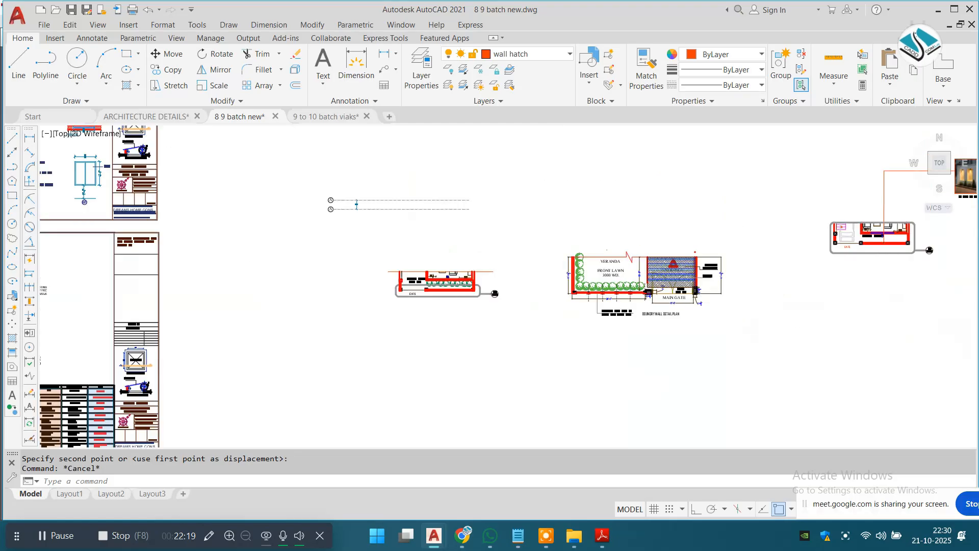
pyautogui.scroll(8, 507, 284)
pyautogui.scroll(-8, 474, 283)
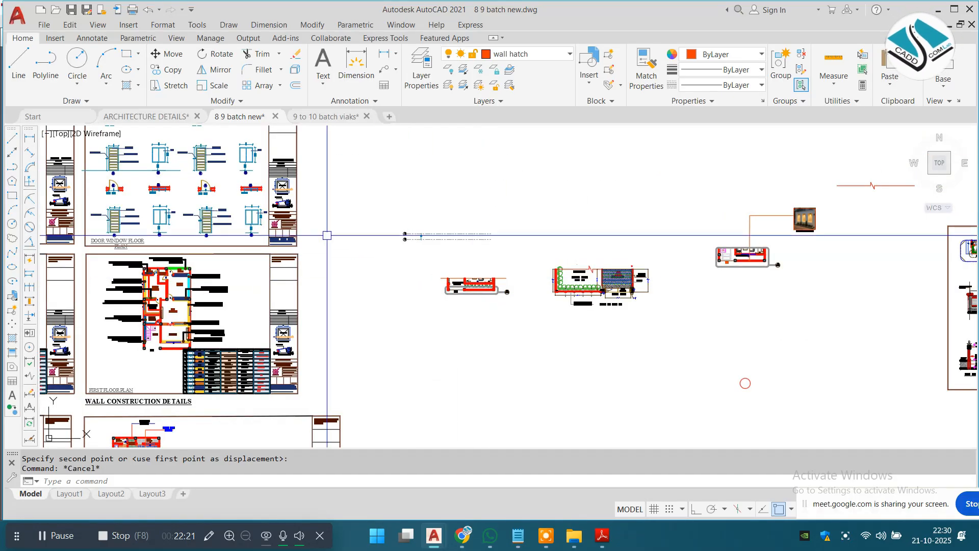
# Copy the boundary wall reference photo into the empty space beside the clipped plan, on the gate side.
pyautogui.moveTo(328, 234); pyautogui.dragTo(377, 251, button='middle')
pyautogui.scroll(6, 912, 261)
pyautogui.click(749, 153)
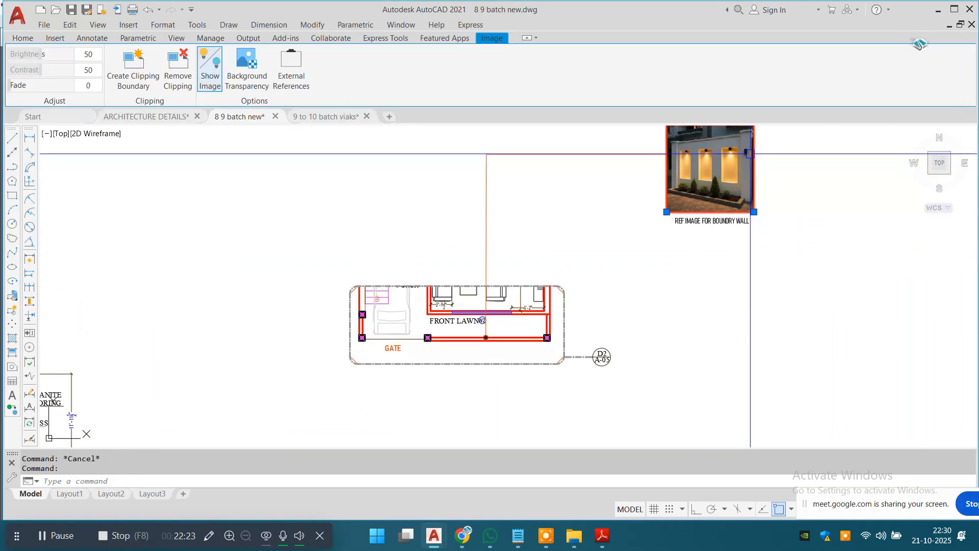
pyautogui.write('co')
pyautogui.press('space')
pyautogui.click(705, 169)
pyautogui.scroll(-2, 251, 275)
pyautogui.moveTo(136, 301); pyautogui.dragTo(481, 264, button='middle')
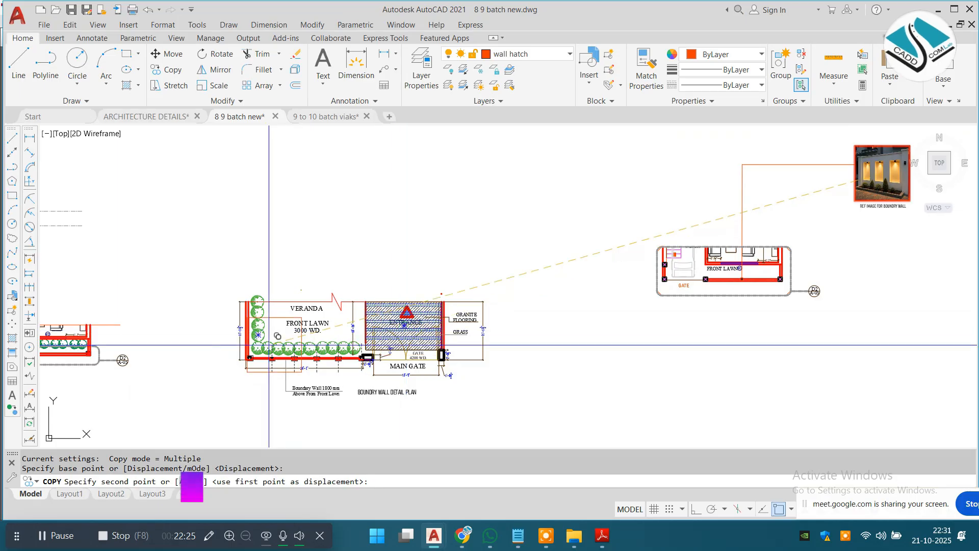
pyautogui.moveTo(153, 331); pyautogui.dragTo(571, 287, button='middle')
pyautogui.scroll(2, 282, 287)
pyautogui.click(160, 268)
pyautogui.press('Escape')
# Attach the raster image hq720 from the Desktop and place it beside the copied reference photo at scale 1.
pyautogui.moveTo(165, 264); pyautogui.dragTo(257, 247, button='middle')
pyautogui.scroll(6, 257, 247)
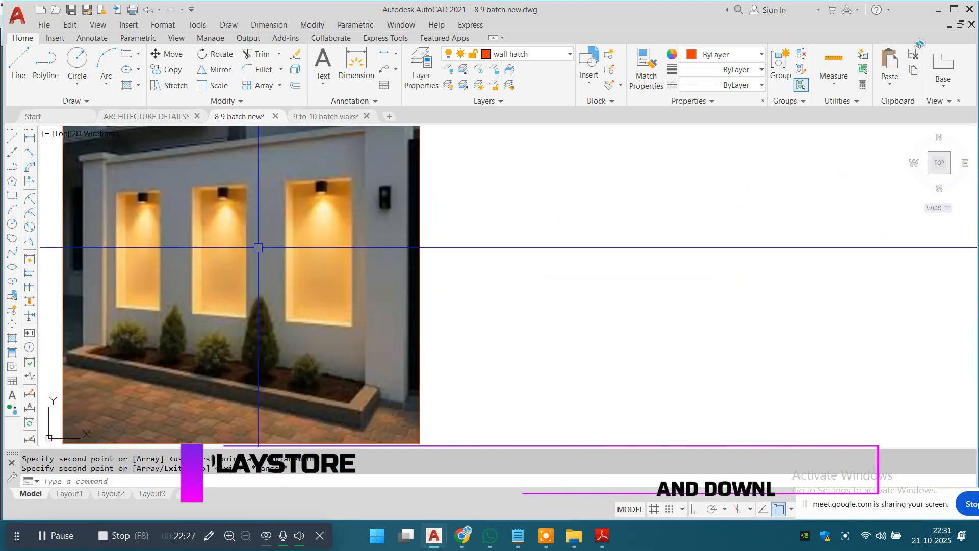
pyautogui.click(138, 38)
pyautogui.click(129, 25)
pyautogui.click(152, 96)
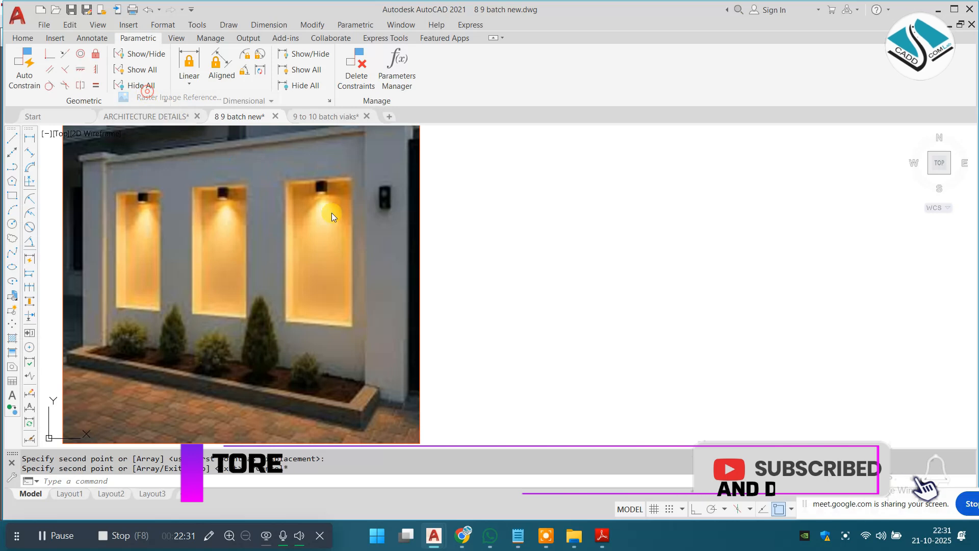
pyautogui.scroll(-10, 482, 282)
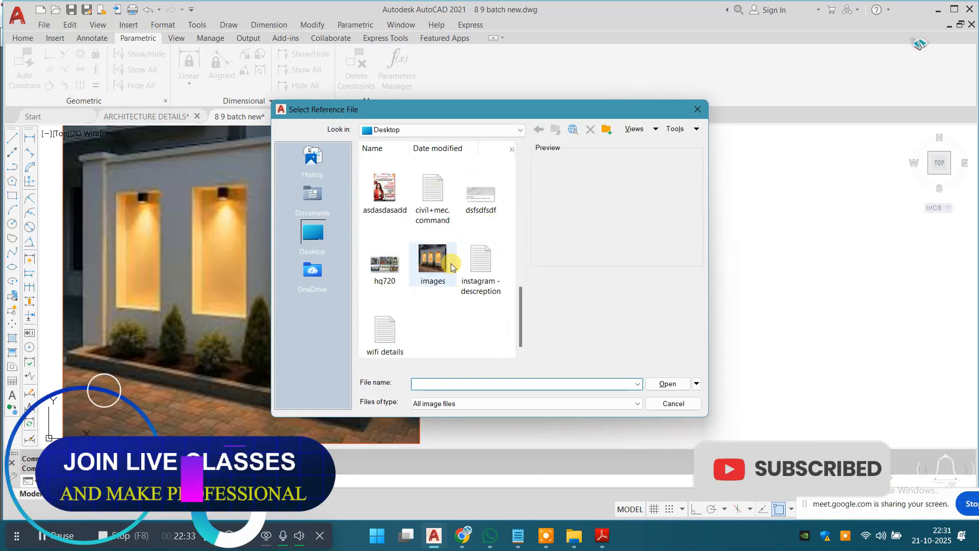
pyautogui.doubleClick(399, 264)
pyautogui.click(501, 355)
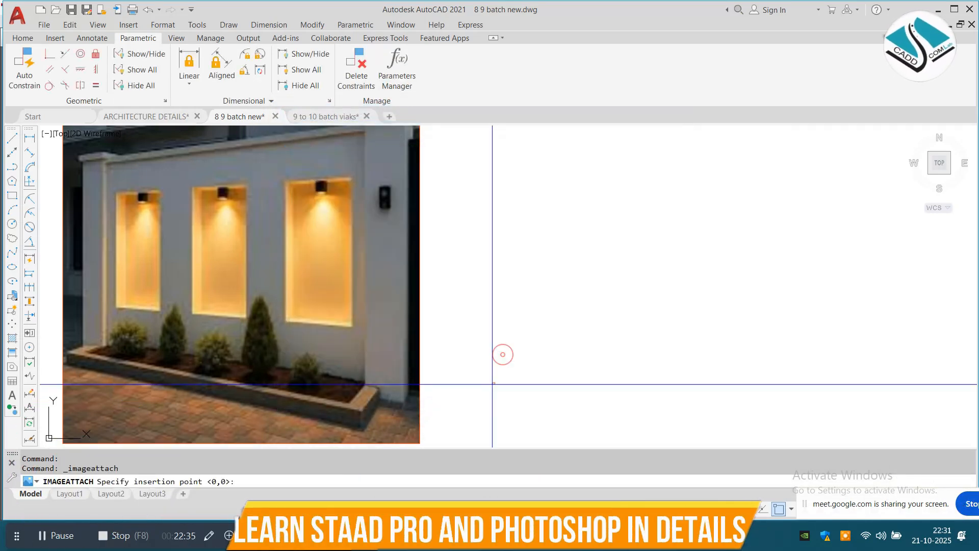
pyautogui.click(870, 251)
pyautogui.scroll(5, 564, 222)
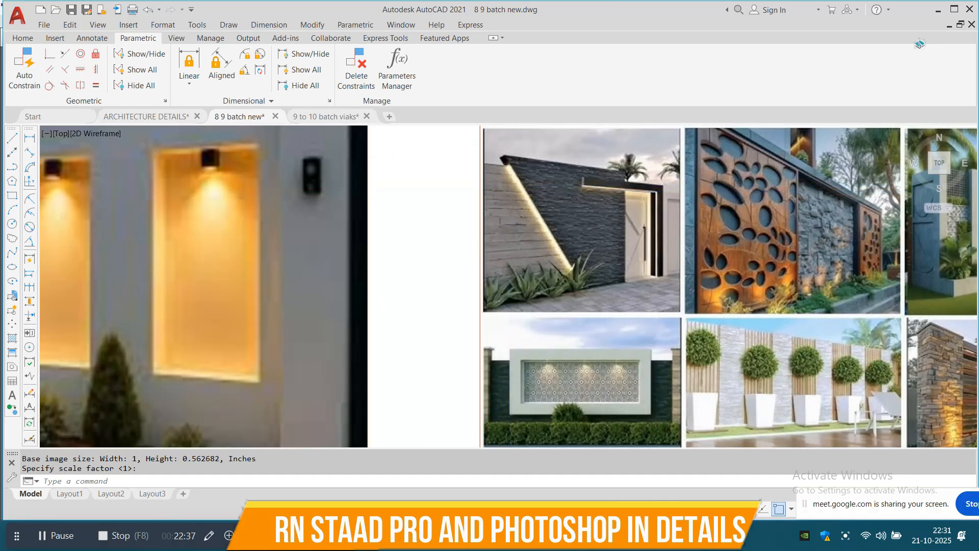
# Examine the boundary wall design samples in the attached image and the lit niches and pillars in the reference photo.
pyautogui.scroll(-3, 564, 223)
pyautogui.scroll(3, 515, 291)
pyautogui.scroll(-3, 530, 293)
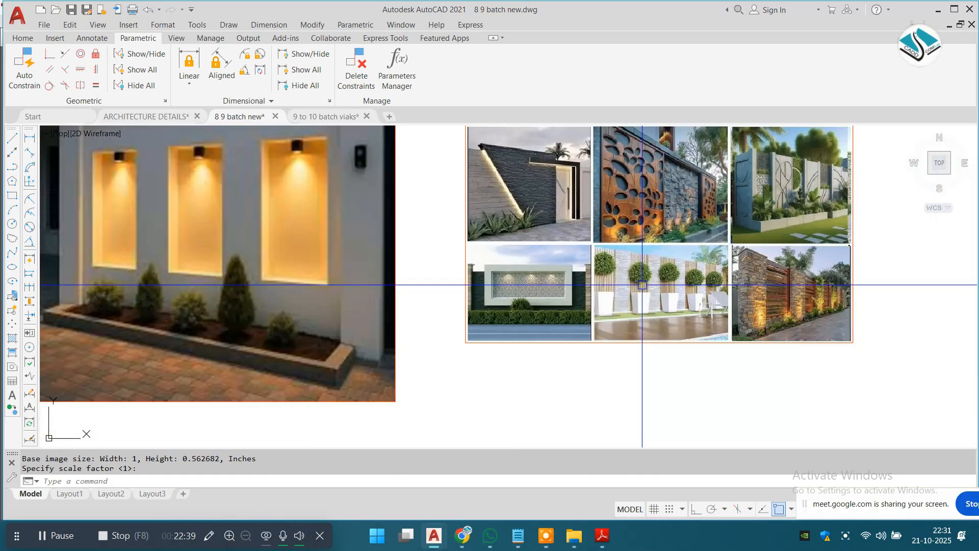
pyautogui.moveTo(662, 287); pyautogui.dragTo(414, 322, button='middle')
pyautogui.scroll(4, 550, 200)
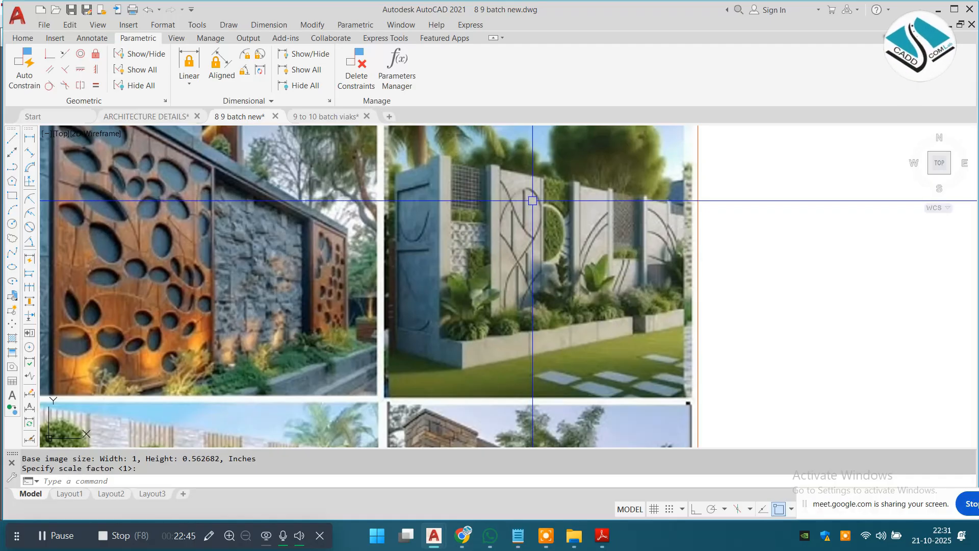
pyautogui.scroll(-6, 532, 200)
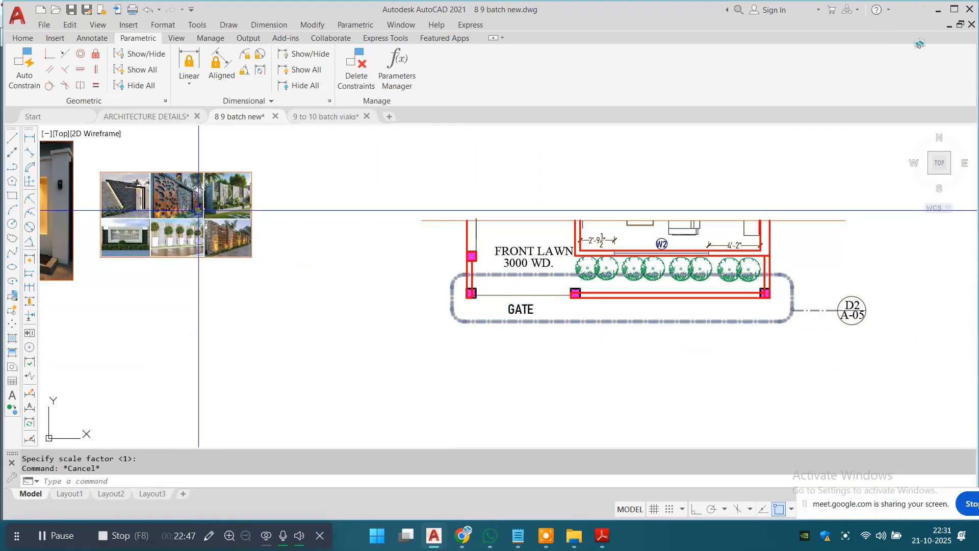
pyautogui.moveTo(198, 210); pyautogui.dragTo(540, 253, button='middle')
pyautogui.scroll(4, 290, 193)
pyautogui.moveTo(290, 271); pyautogui.dragTo(237, 222, button='middle')
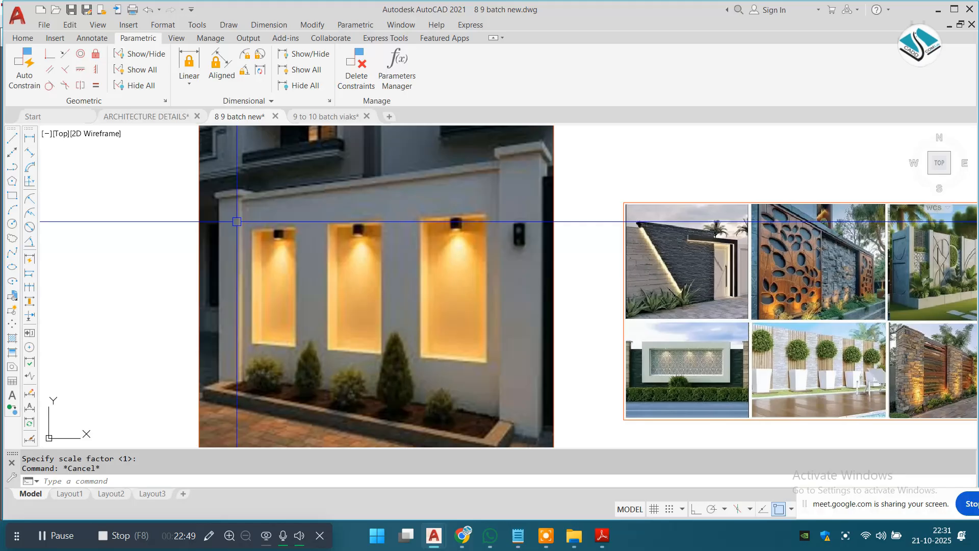
pyautogui.moveTo(586, 277)
pyautogui.mouseDown(button='middle')
pyautogui.moveTo(202, 230)
pyautogui.moveTo(576, 257)
pyautogui.mouseUp(button='middle')
pyautogui.scroll(4, 546, 298)
pyautogui.scroll(-4, 546, 301)
pyautogui.moveTo(342, 199); pyautogui.dragTo(346, 249, button='middle')
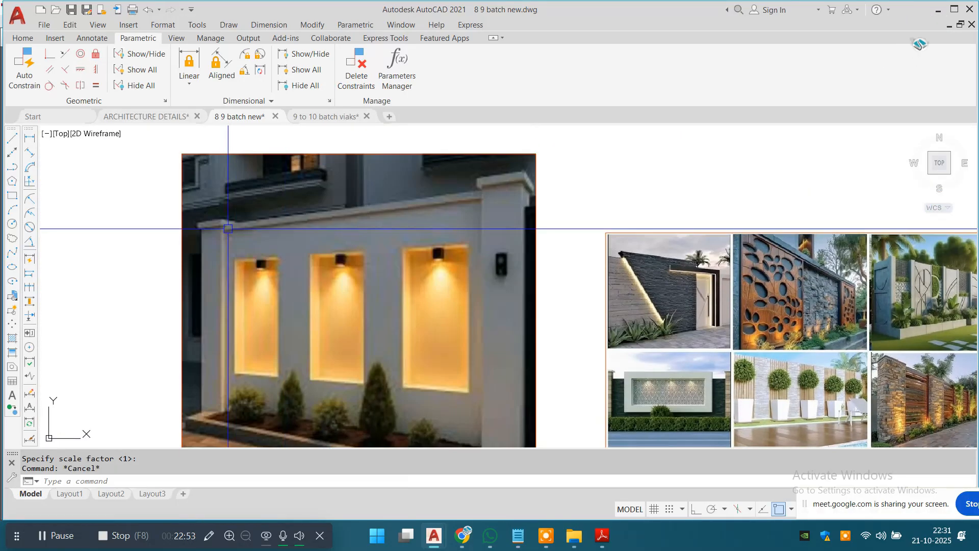
pyautogui.scroll(4, 218, 223)
pyautogui.scroll(-2, 214, 222)
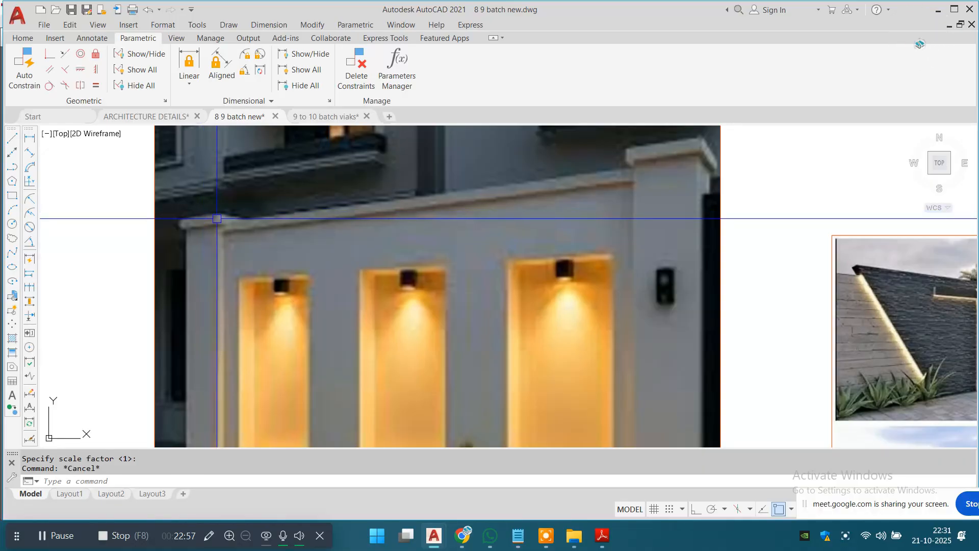
# Compare the pillars and footing outlines of the reference boundary wall plan with the front wall of the clipped plan.
pyautogui.scroll(-5, 217, 218)
pyautogui.scroll(8, 636, 273)
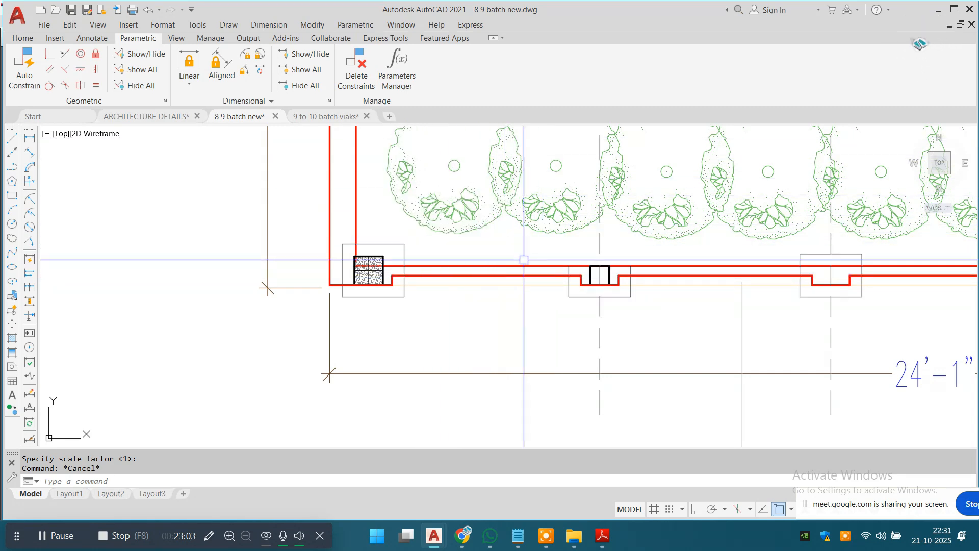
pyautogui.scroll(-2, 524, 258)
pyautogui.scroll(-4, 323, 245)
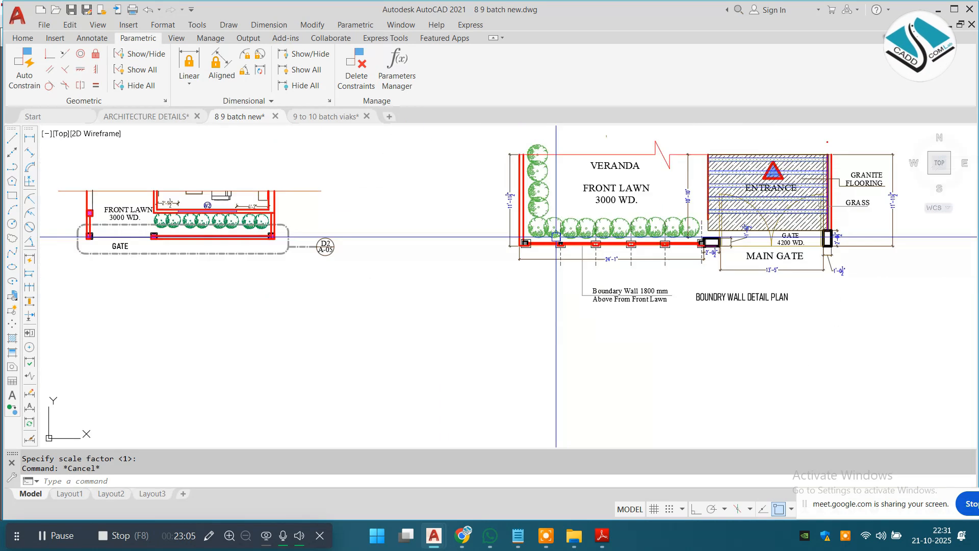
pyautogui.scroll(5, 345, 217)
pyautogui.moveTo(366, 241); pyautogui.dragTo(485, 268, button='middle')
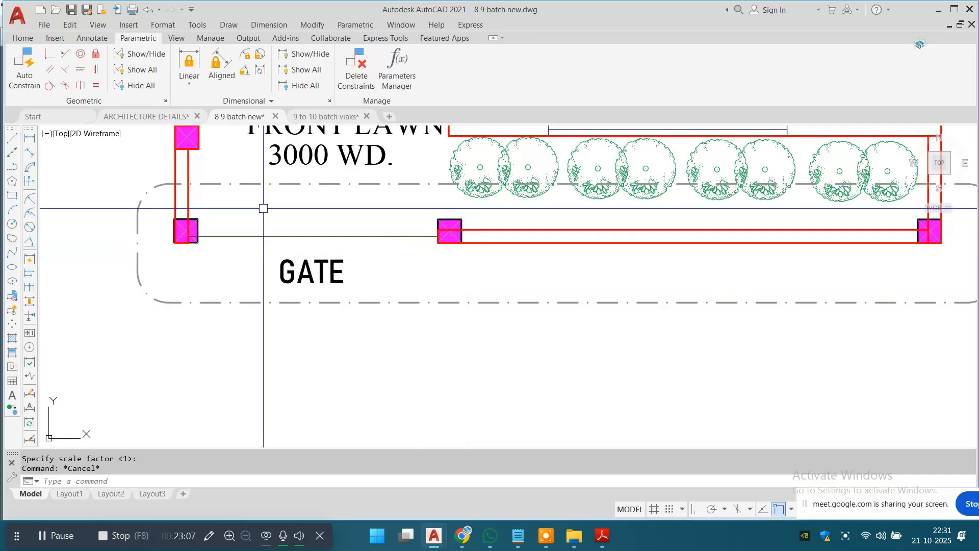
pyautogui.scroll(2, 466, 246)
pyautogui.scroll(-6, 510, 248)
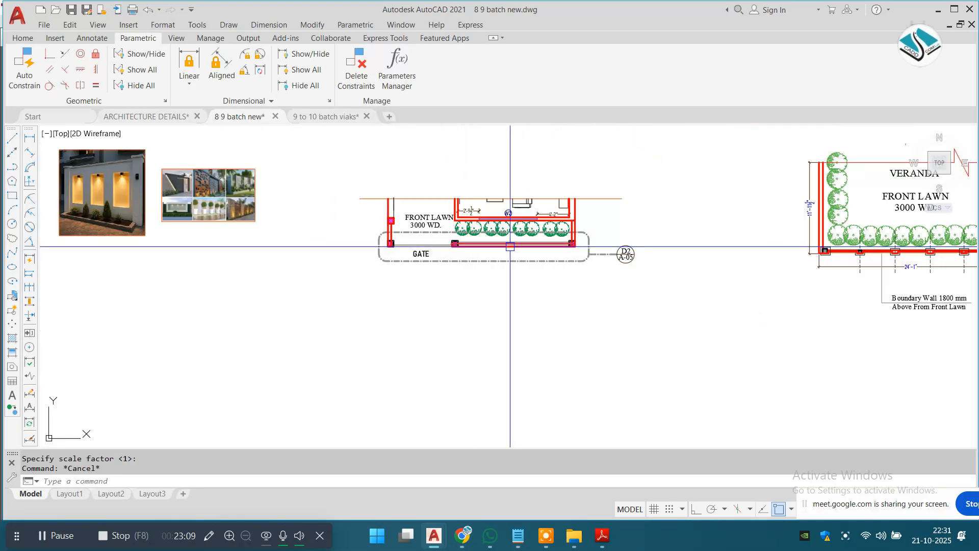
pyautogui.scroll(8, 824, 250)
pyautogui.moveTo(662, 266); pyautogui.dragTo(642, 260, button='middle')
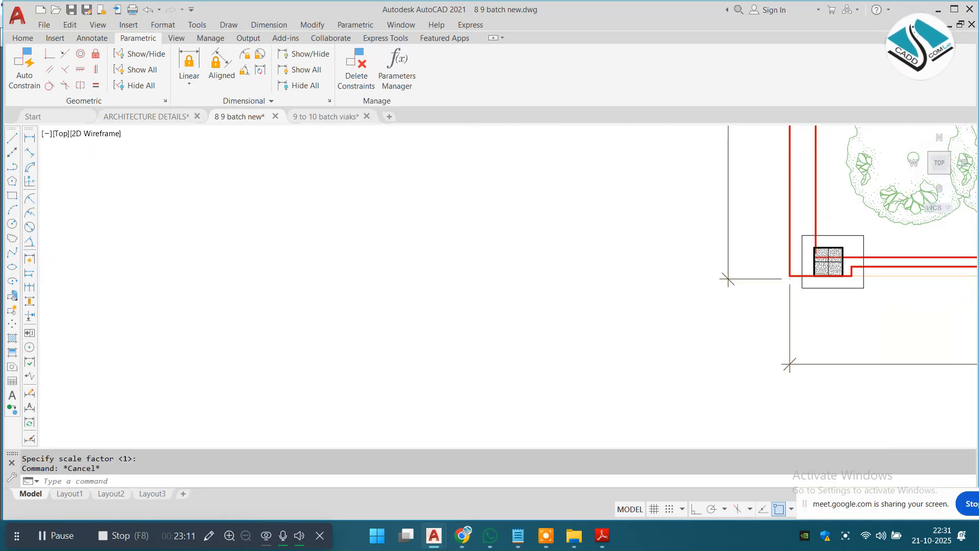
pyautogui.scroll(-6, 632, 260)
pyautogui.moveTo(331, 259)
pyautogui.mouseDown(button='middle')
pyautogui.moveTo(321, 259)
pyautogui.moveTo(454, 263)
pyautogui.mouseUp(button='middle')
pyautogui.scroll(6, 404, 261)
pyautogui.moveTo(398, 209); pyautogui.dragTo(897, 261, button='middle')
pyautogui.scroll(2, 554, 214)
pyautogui.scroll(-4, 554, 214)
pyautogui.scroll(-2, 575, 259)
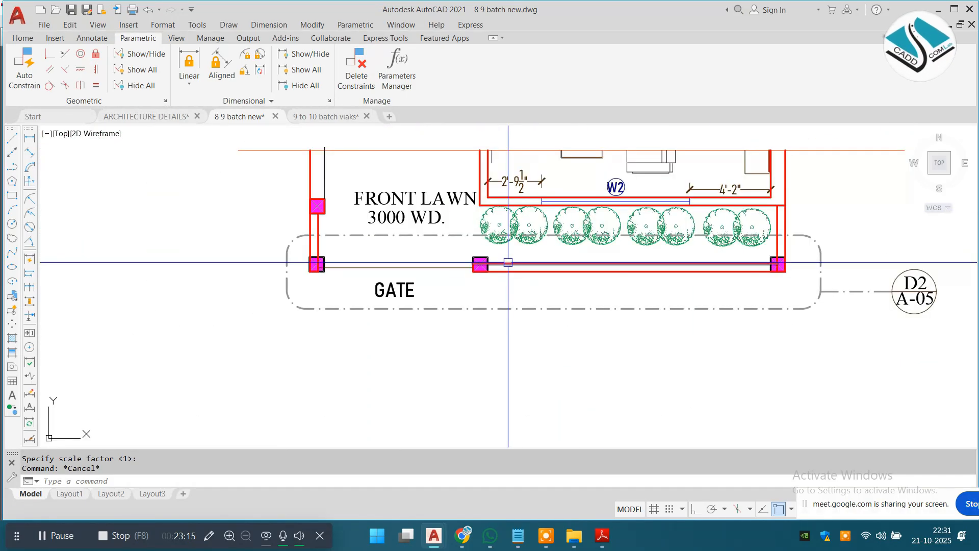
# Examine the column where the gate meets the front boundary wall in the clipped plan.
pyautogui.scroll(4, 351, 159)
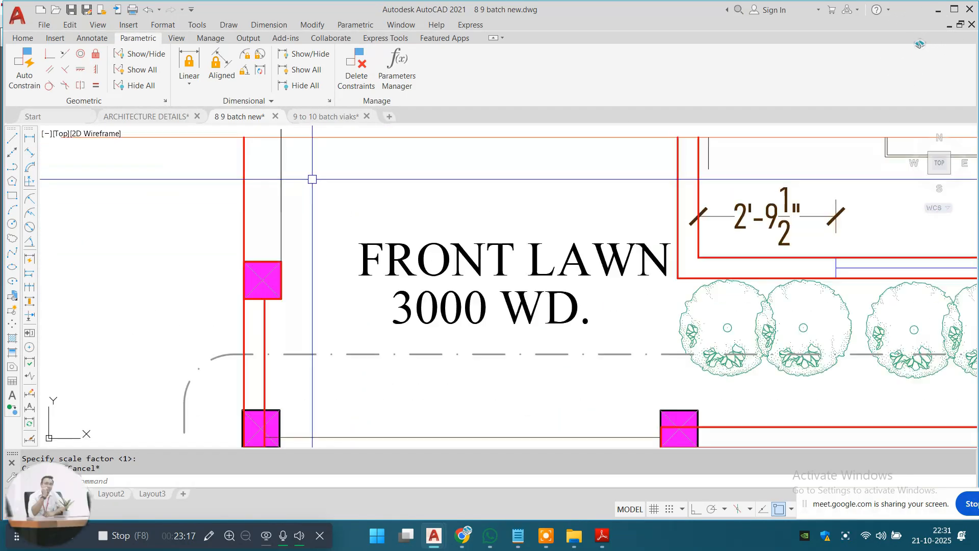
pyautogui.scroll(-6, 260, 261)
pyautogui.scroll(4, 461, 318)
pyautogui.scroll(4, 213, 263)
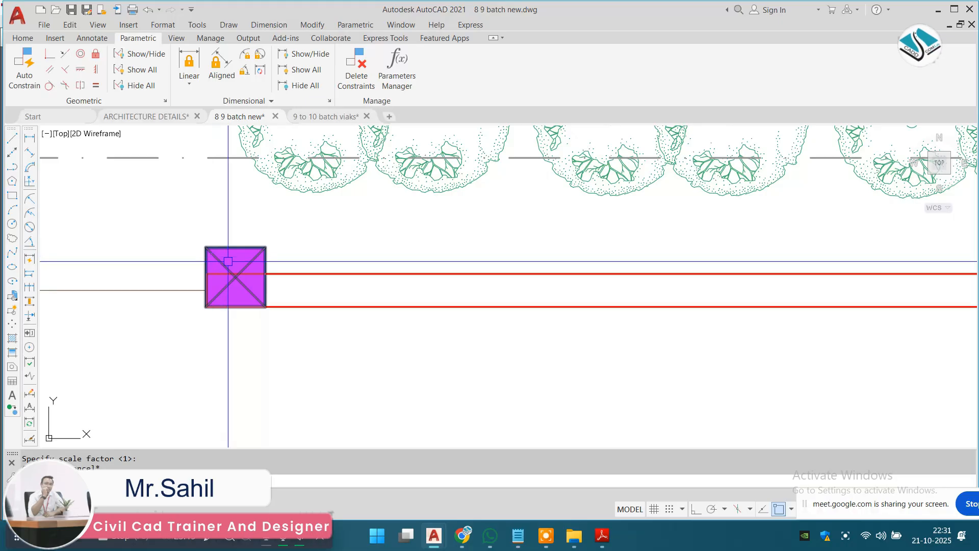
pyautogui.scroll(2, 293, 262)
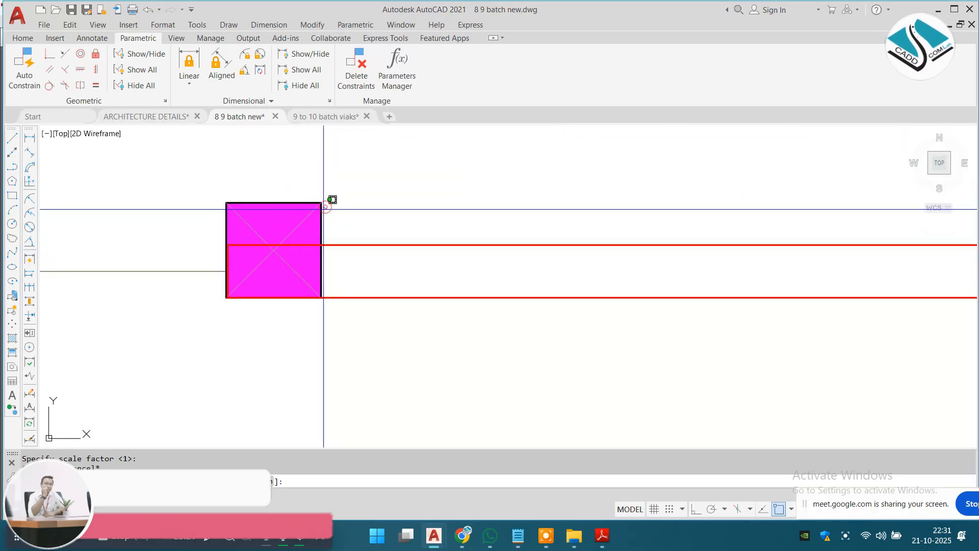
pyautogui.press('Escape')
pyautogui.click(326, 201)
pyautogui.press('Escape')
pyautogui.scroll(-8, 449, 269)
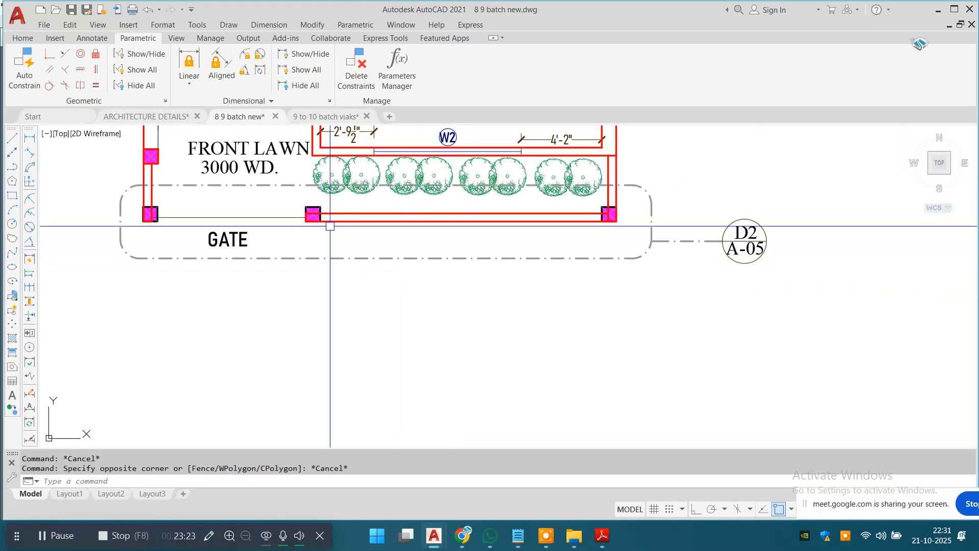
# Draw a rectangle over the outline of the column between the gate and the front boundary wall.
pyautogui.scroll(5, 330, 226)
pyautogui.press('Escape')
pyautogui.write('rec')
pyautogui.press('Return')
pyautogui.scroll(2, 285, 219)
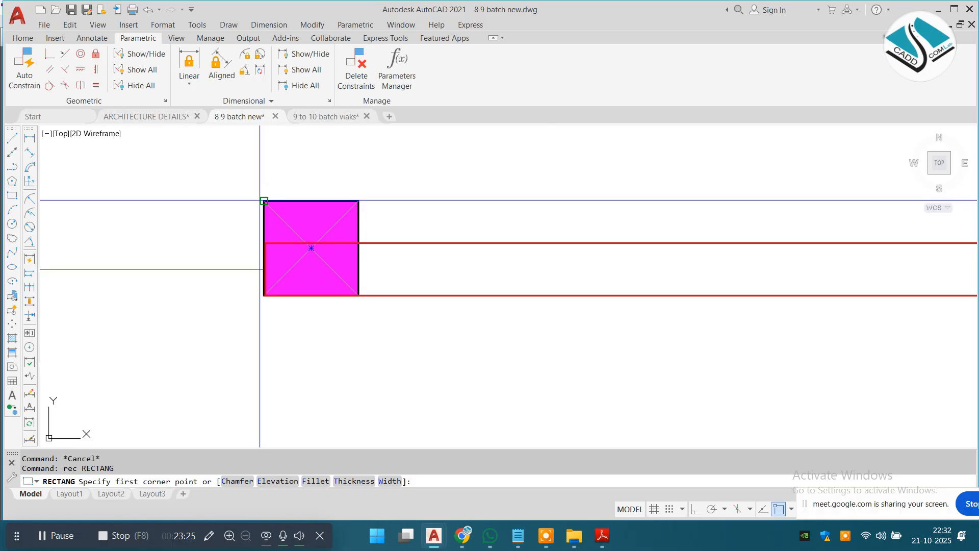
pyautogui.click(264, 200)
pyautogui.press('Escape')
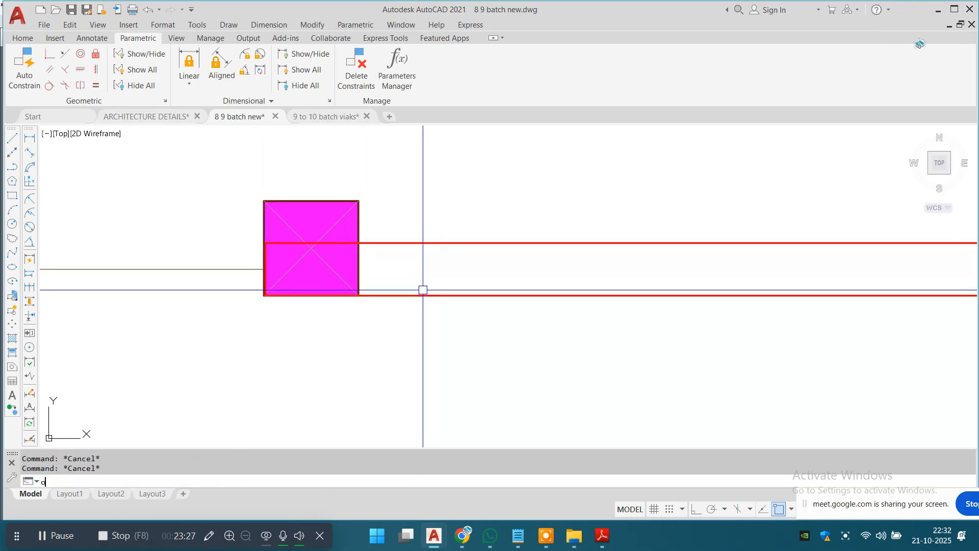
# Offset the gate column's rectangle outward by 3 to form the footing outline.
pyautogui.press('Return')
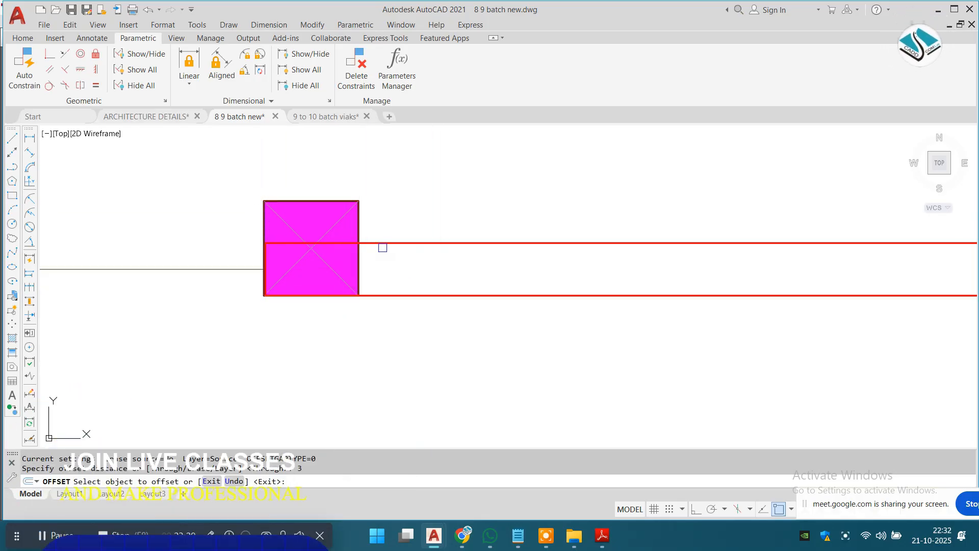
pyautogui.click(305, 199)
pyautogui.click(324, 179)
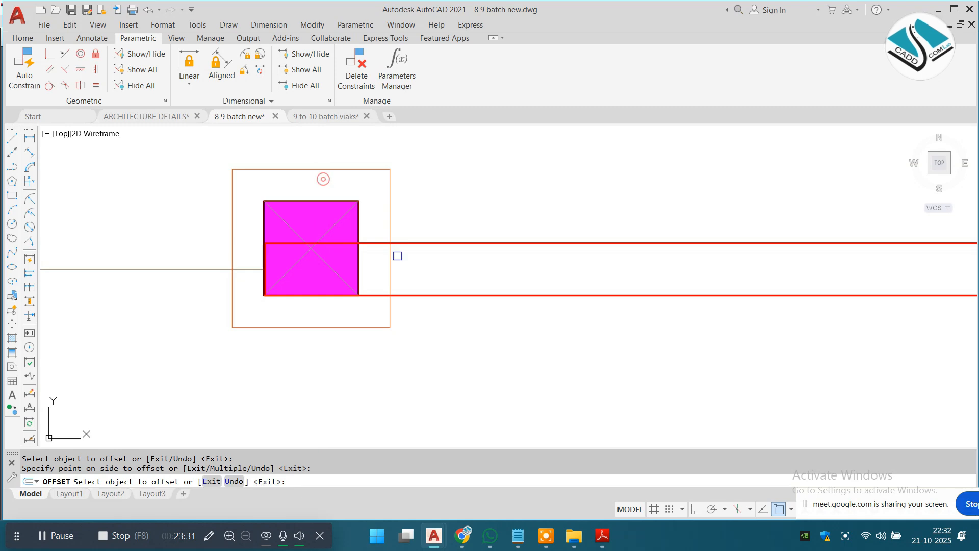
# Draw a rectangle over the outline of the corner column at the far end of the front boundary wall.
pyautogui.scroll(-5, 396, 255)
pyautogui.moveTo(396, 256); pyautogui.dragTo(329, 282, button='middle')
pyautogui.scroll(4, 729, 267)
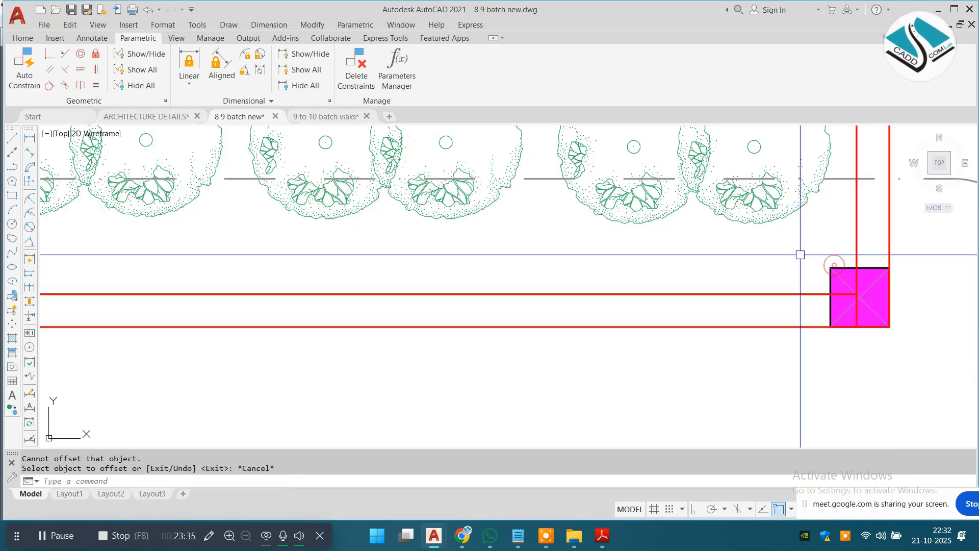
pyautogui.write('c')
pyautogui.press('Return')
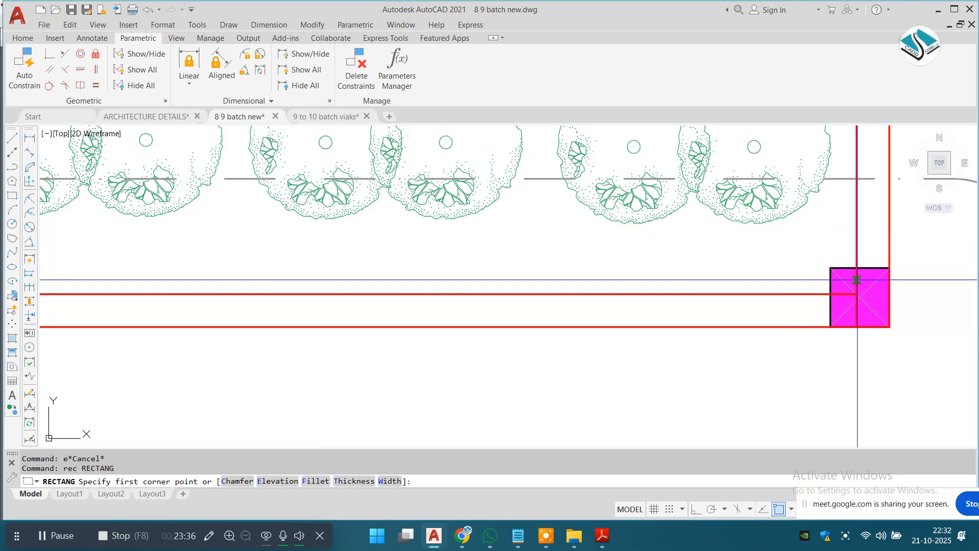
pyautogui.click(830, 267)
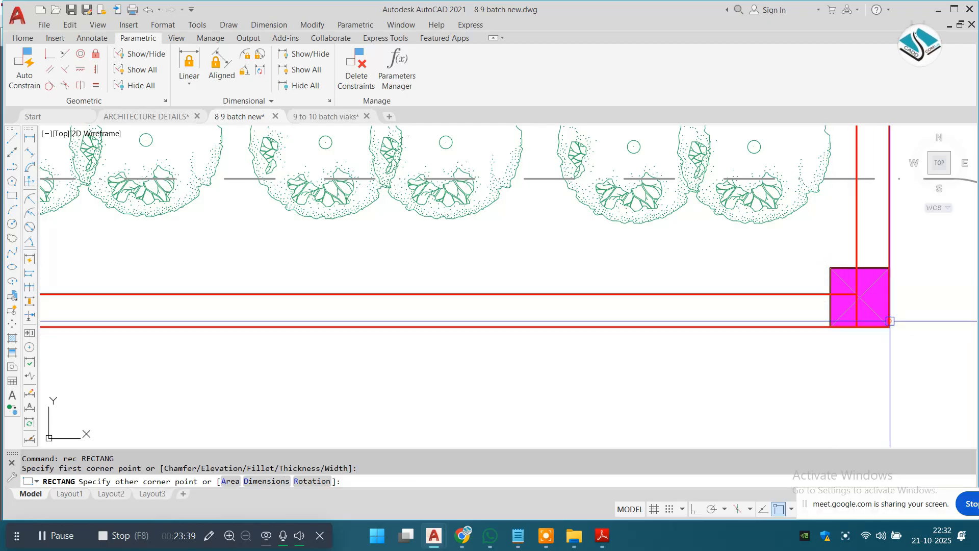
pyautogui.click(891, 315)
pyautogui.moveTo(872, 310); pyautogui.dragTo(731, 297, button='middle')
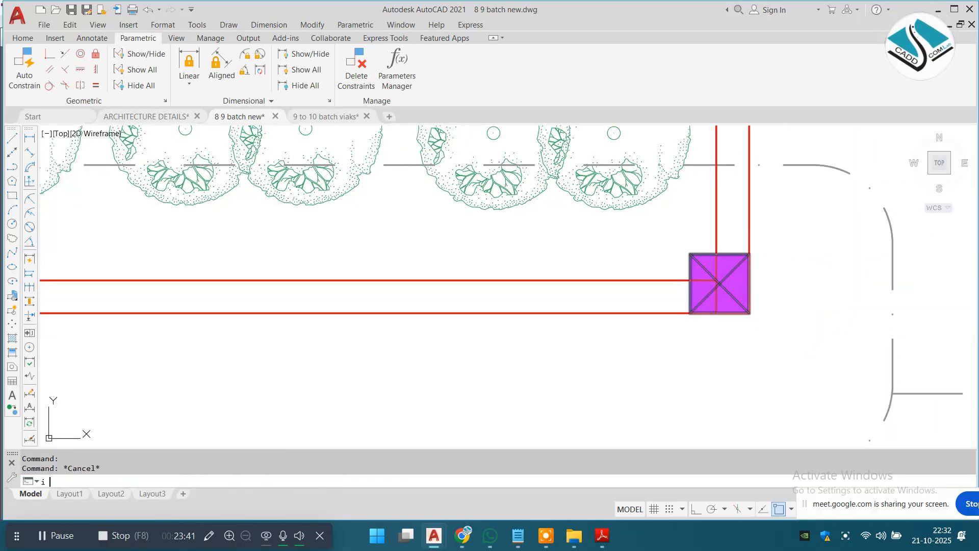
pyautogui.press('Return')
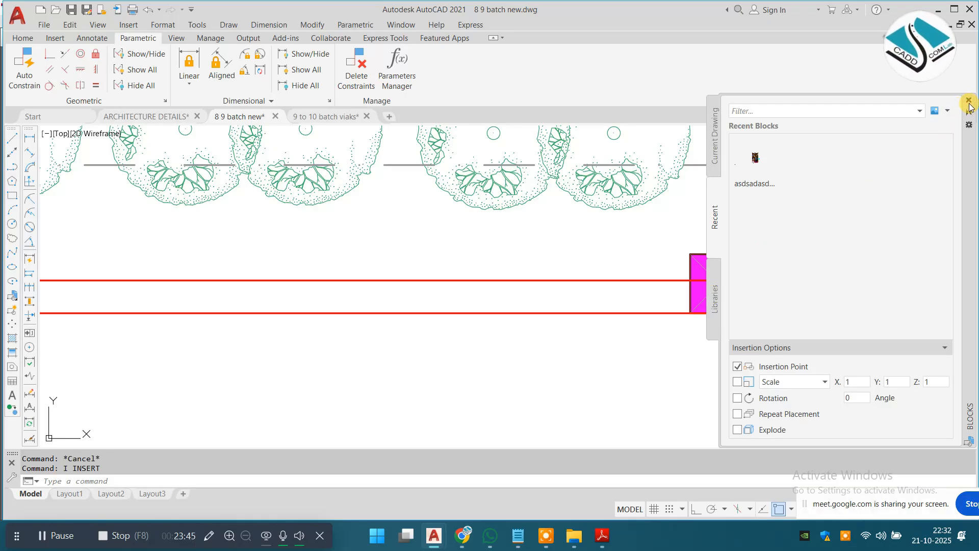
pyautogui.press('Escape')
pyautogui.press('Escape')
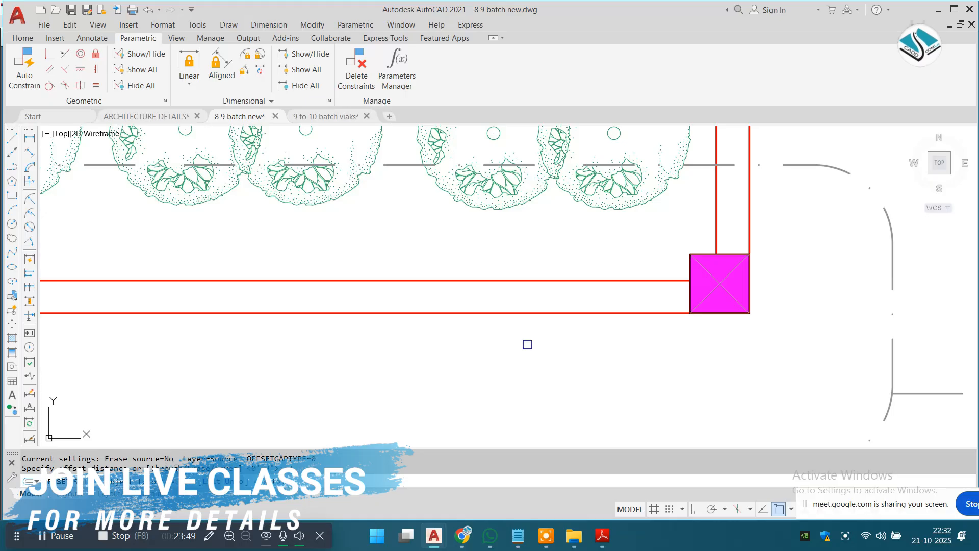
# Offset the corner column's rectangle outward by 3 to form its footing outline.
pyautogui.click(713, 257)
pyautogui.click(642, 241)
pyautogui.press('Escape')
# Copy the gate column's footing outline, centre to centre, onto the column at the opposite end of the gate.
pyautogui.scroll(-6, 568, 251)
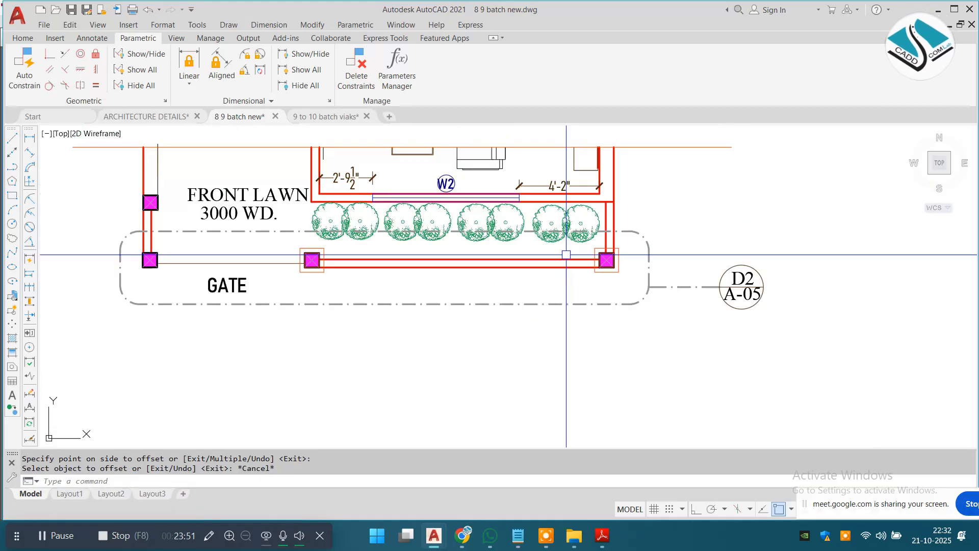
pyautogui.moveTo(371, 278); pyautogui.dragTo(406, 264, button='middle')
pyautogui.scroll(4, 154, 234)
pyautogui.click(656, 233)
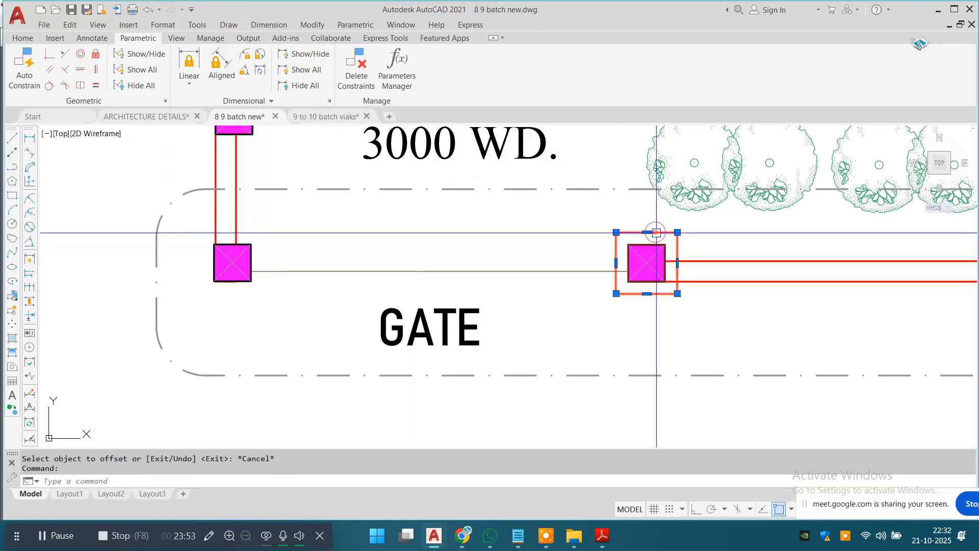
pyautogui.scroll(4, 636, 251)
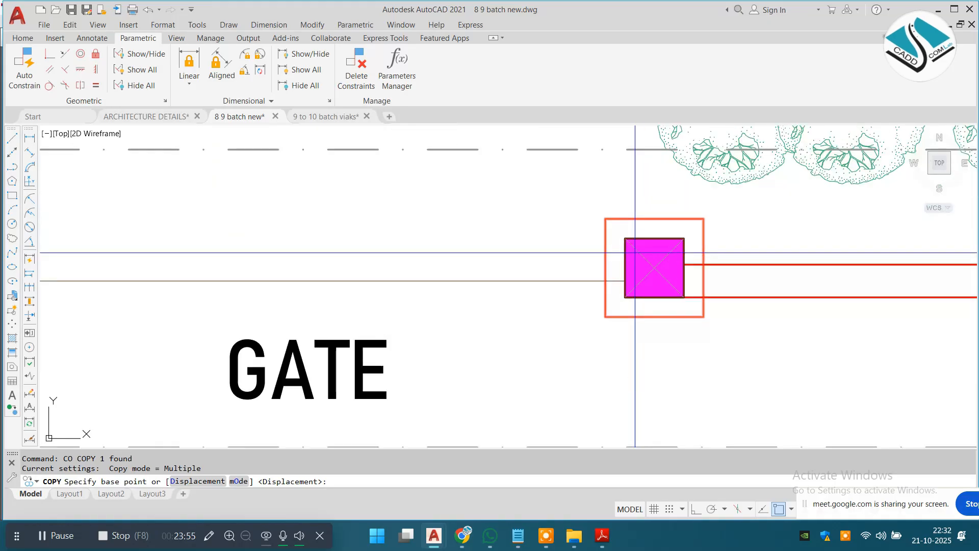
pyautogui.scroll(-5, 657, 278)
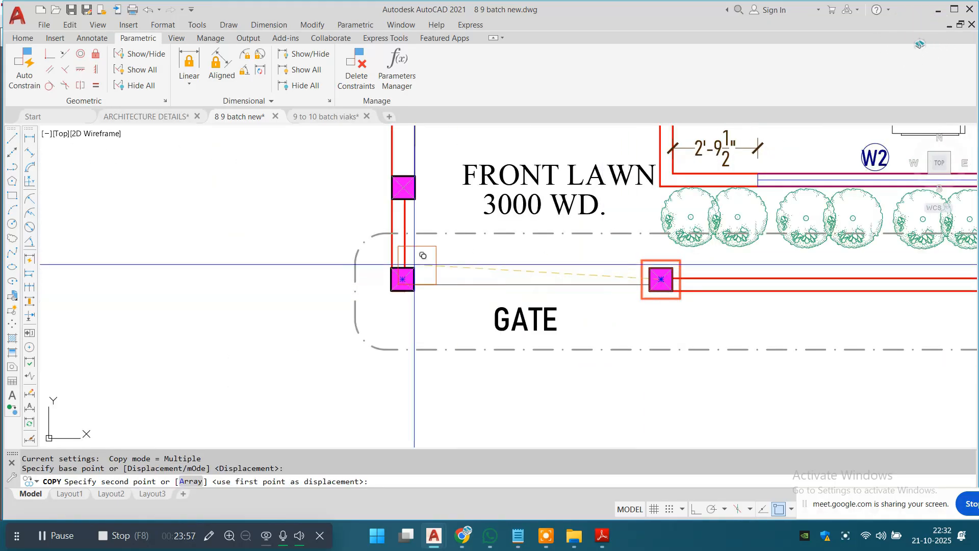
pyautogui.scroll(4, 421, 276)
pyautogui.click(422, 276)
pyautogui.press('Escape')
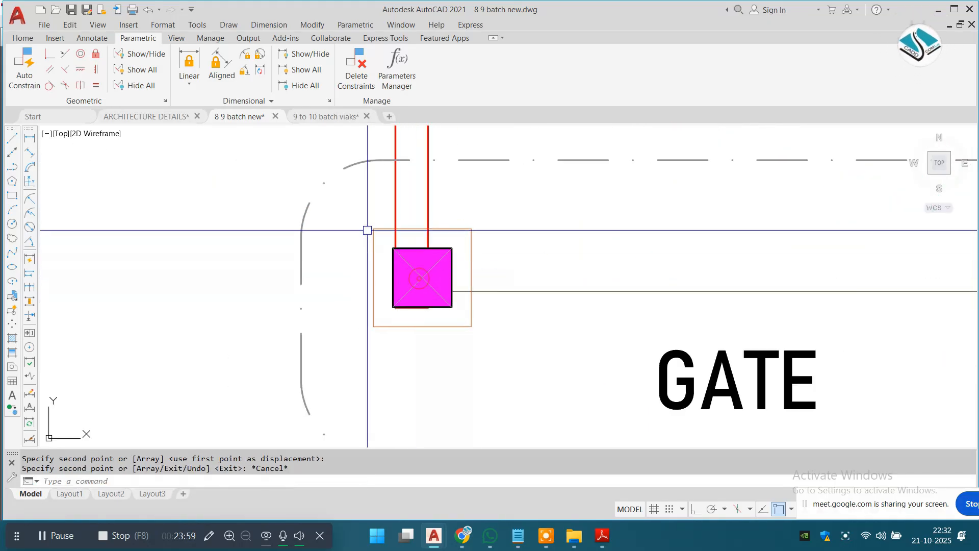
# Assign the three footing outlines around the gate and corner columns to the TEXT 2 layer.
pyautogui.scroll(-6, 422, 277)
pyautogui.scroll(4, 320, 228)
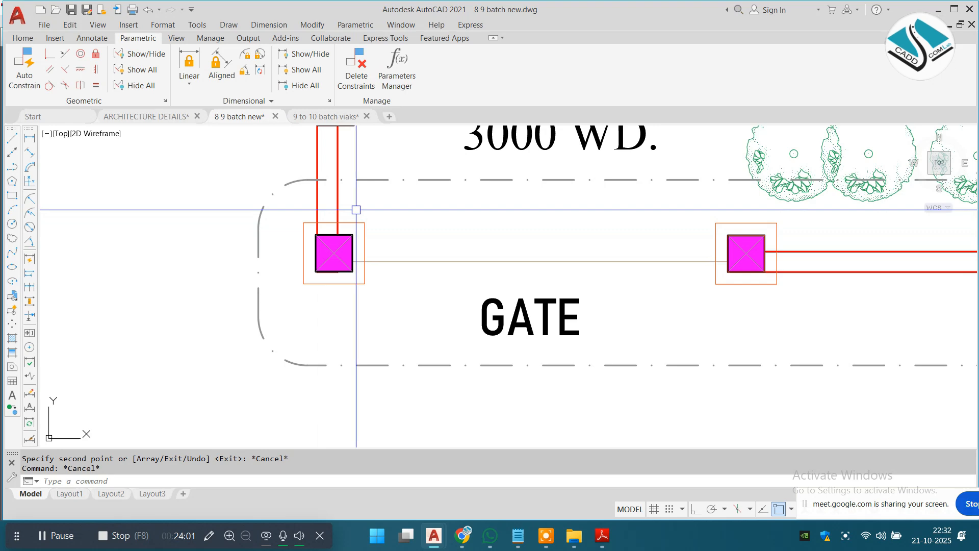
pyautogui.click(350, 214)
pyautogui.press('Escape')
pyautogui.click(359, 226)
pyautogui.moveTo(662, 232); pyautogui.dragTo(468, 236, button='middle')
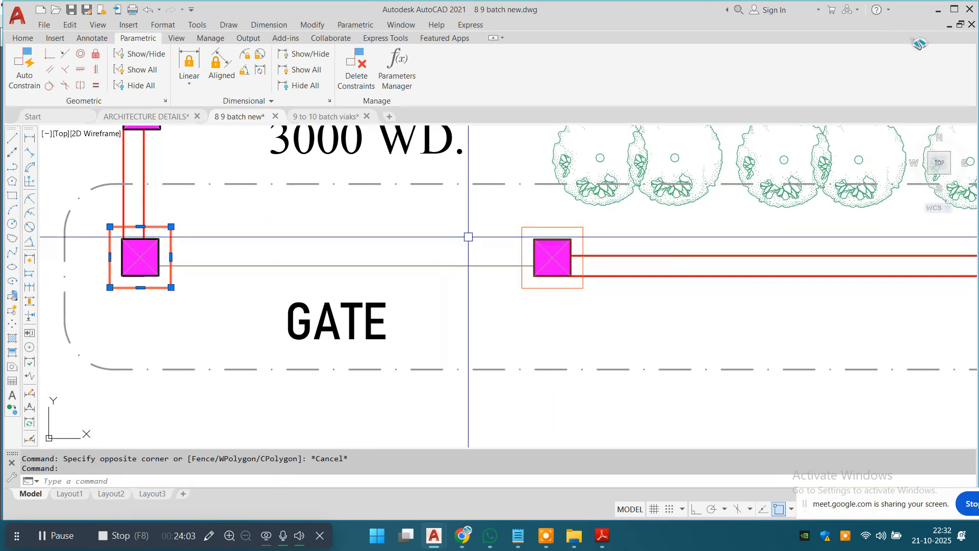
pyautogui.click(524, 227)
pyautogui.scroll(-2, 714, 255)
pyautogui.moveTo(739, 259); pyautogui.dragTo(321, 228, button='middle')
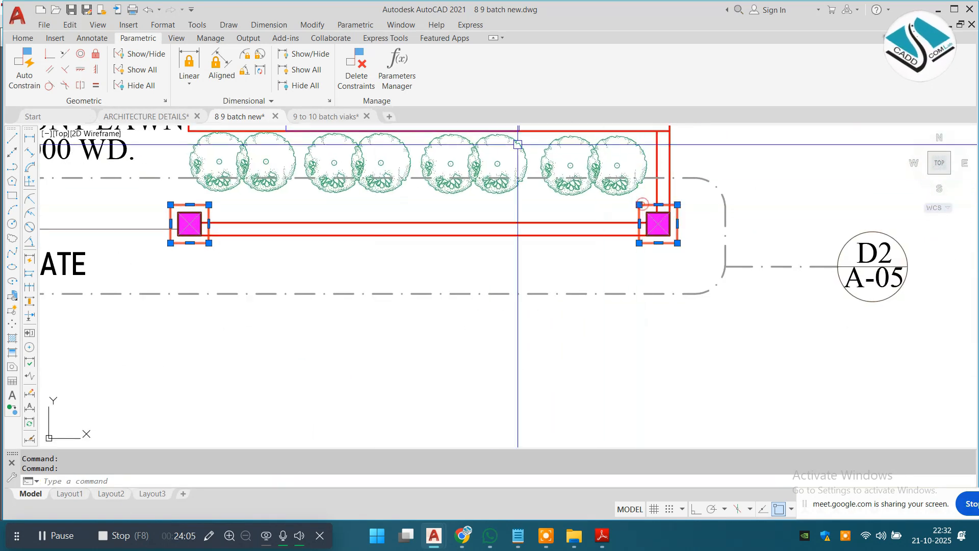
pyautogui.click(23, 38)
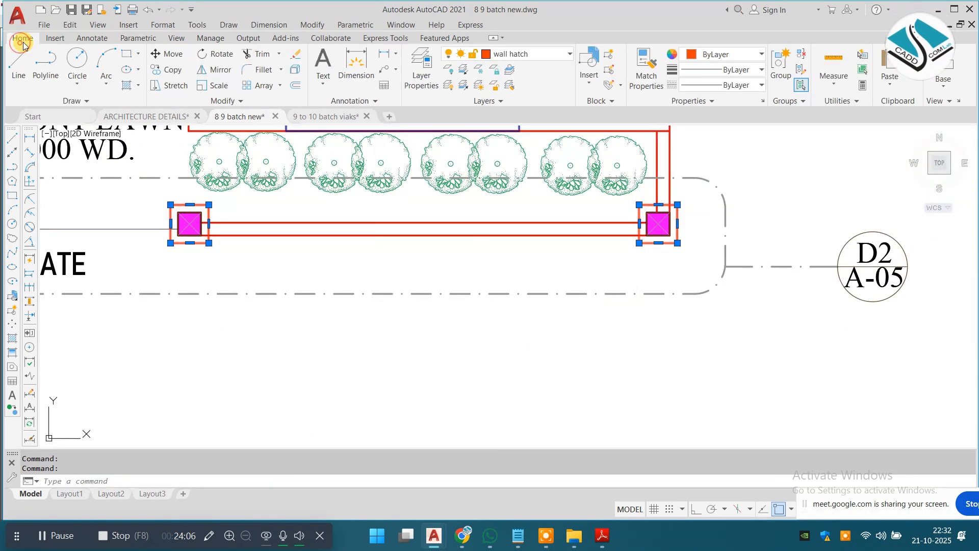
pyautogui.click(538, 55)
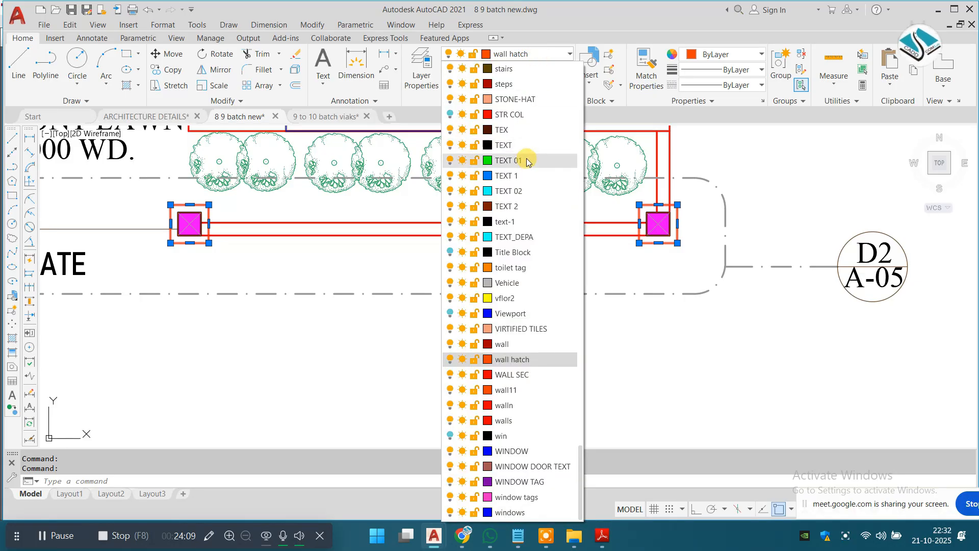
pyautogui.click(512, 206)
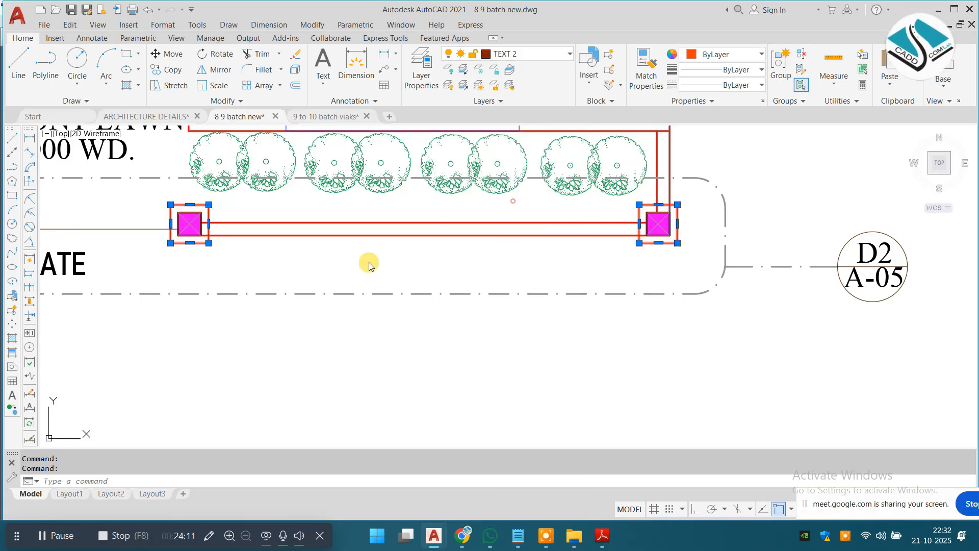
pyautogui.press('Escape')
# Erase the two leftover A grid lines with their bubbles and the dimension between them above the clipped plan.
pyautogui.scroll(-4, 378, 280)
pyautogui.scroll(-4, 368, 274)
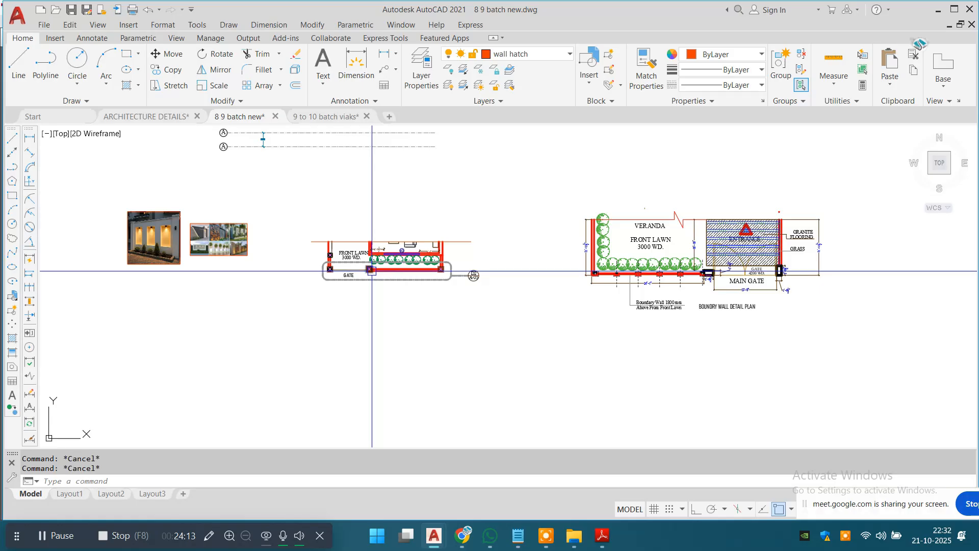
pyautogui.moveTo(360, 237); pyautogui.dragTo(380, 325, button='middle')
pyautogui.scroll(6, 288, 217)
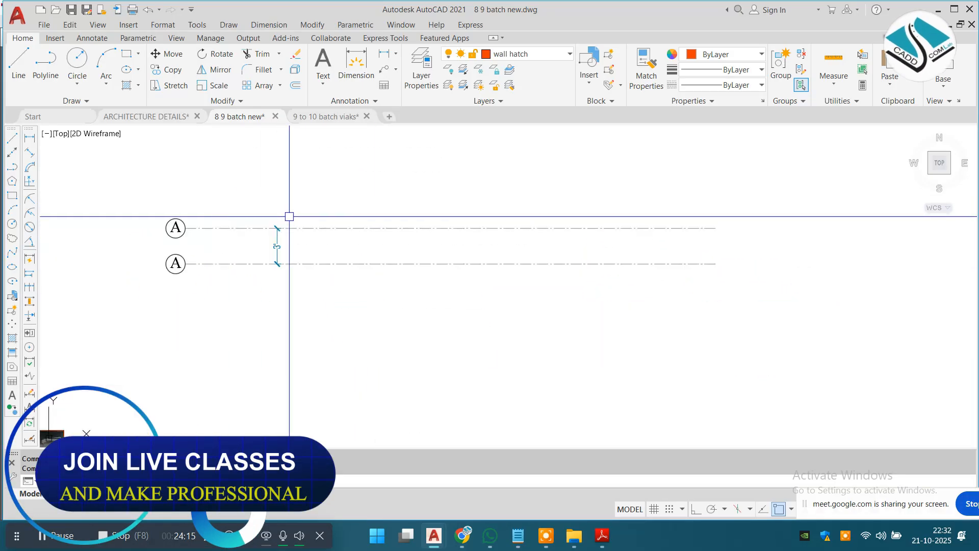
pyautogui.click(272, 262)
pyautogui.write('e')
pyautogui.scroll(-4, 279, 206)
pyautogui.click(281, 205)
pyautogui.click(214, 271)
pyautogui.write('e')
pyautogui.scroll(-2, 425, 429)
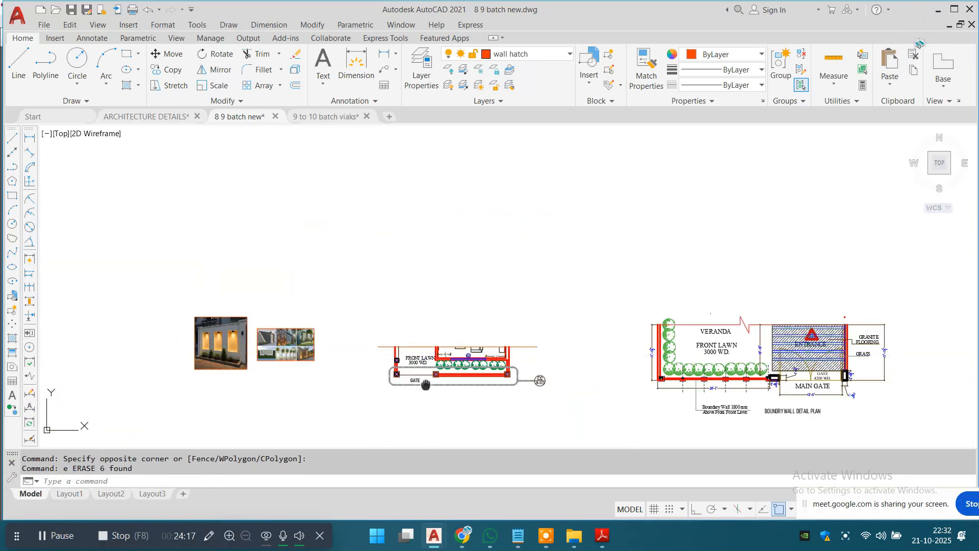
# Examine the boundary wall reference images for their lighted niches, sloped stone cladding and patterned panel designs.
pyautogui.moveTo(423, 380); pyautogui.dragTo(431, 313, button='middle')
pyautogui.scroll(4, 432, 313)
pyautogui.scroll(3, 431, 313)
pyautogui.scroll(-6, 386, 251)
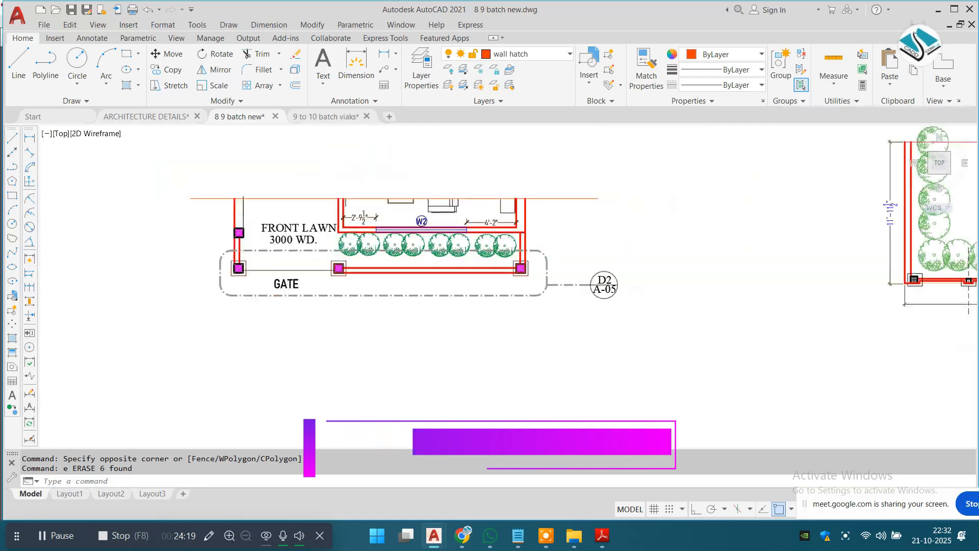
pyautogui.scroll(10, 174, 230)
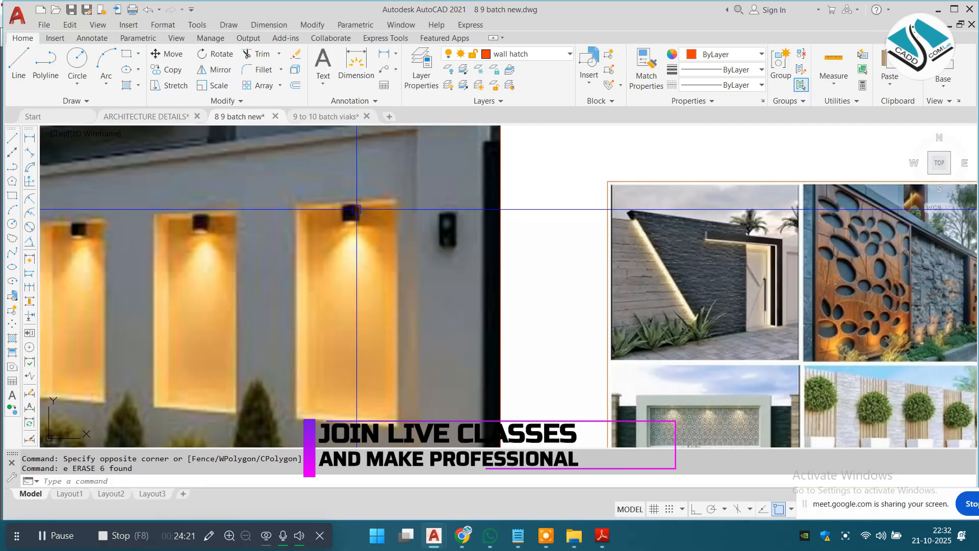
pyautogui.scroll(2, 308, 202)
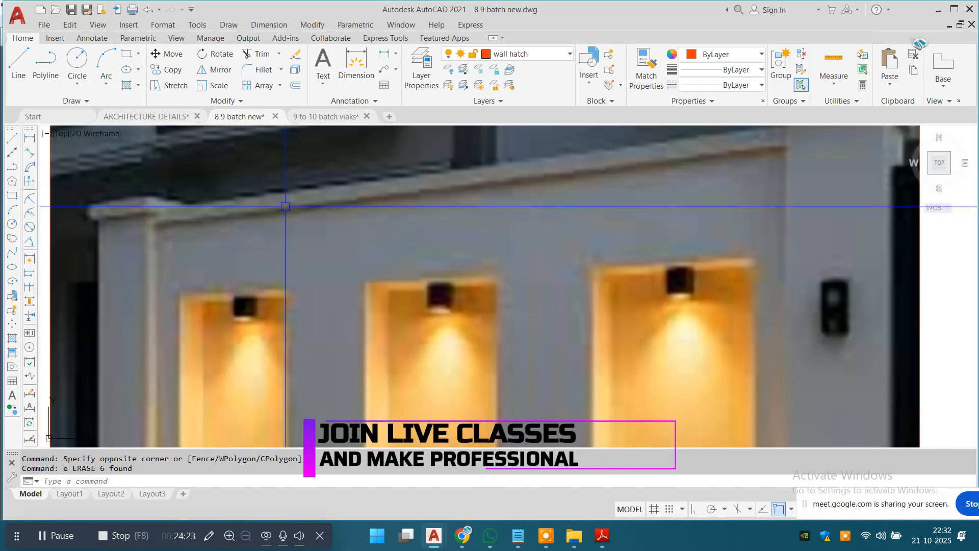
pyautogui.scroll(-4, 285, 206)
pyautogui.scroll(6, 414, 211)
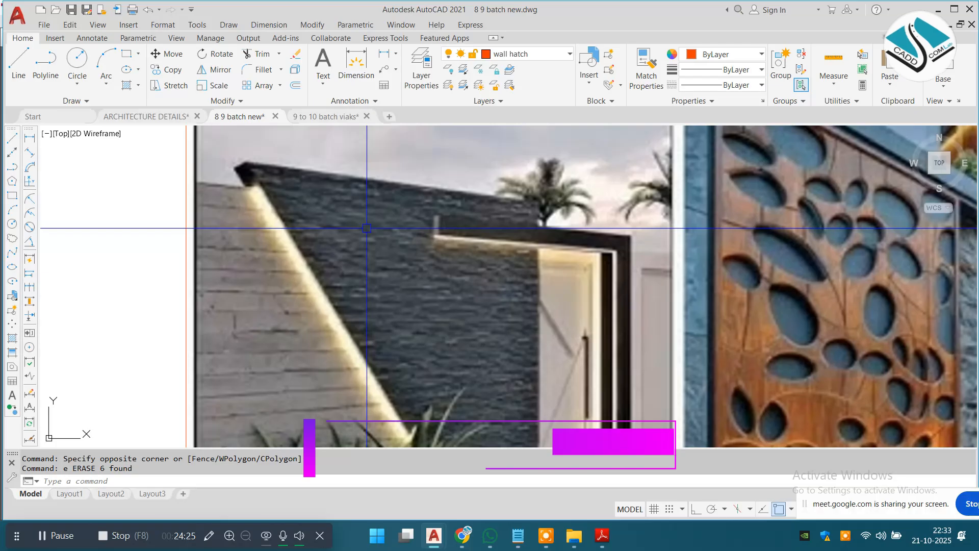
pyautogui.scroll(-5, 367, 228)
pyautogui.scroll(6, 363, 281)
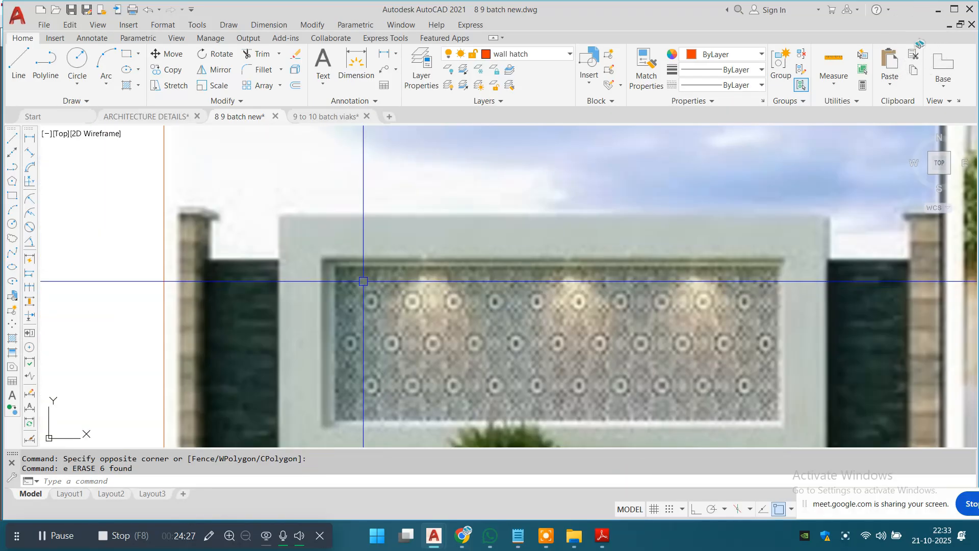
pyautogui.scroll(-6, 363, 281)
pyautogui.scroll(-8, 163, 188)
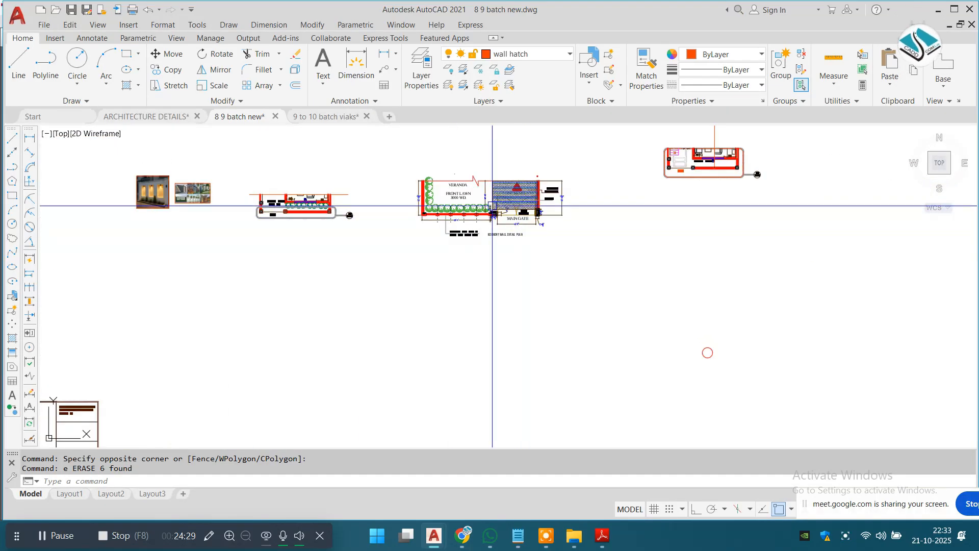
# Offset the outer line of the front boundary wall inward by 1.
pyautogui.scroll(3, 491, 205)
pyautogui.moveTo(200, 227); pyautogui.dragTo(387, 236, button='middle')
pyautogui.scroll(8, 386, 235)
pyautogui.moveTo(295, 176)
pyautogui.mouseDown(button='middle')
pyautogui.moveTo(368, 237)
pyautogui.moveTo(357, 240)
pyautogui.mouseUp(button='middle')
pyautogui.scroll(2, 334, 236)
pyautogui.scroll(1, 376, 240)
pyautogui.scroll(3, 376, 241)
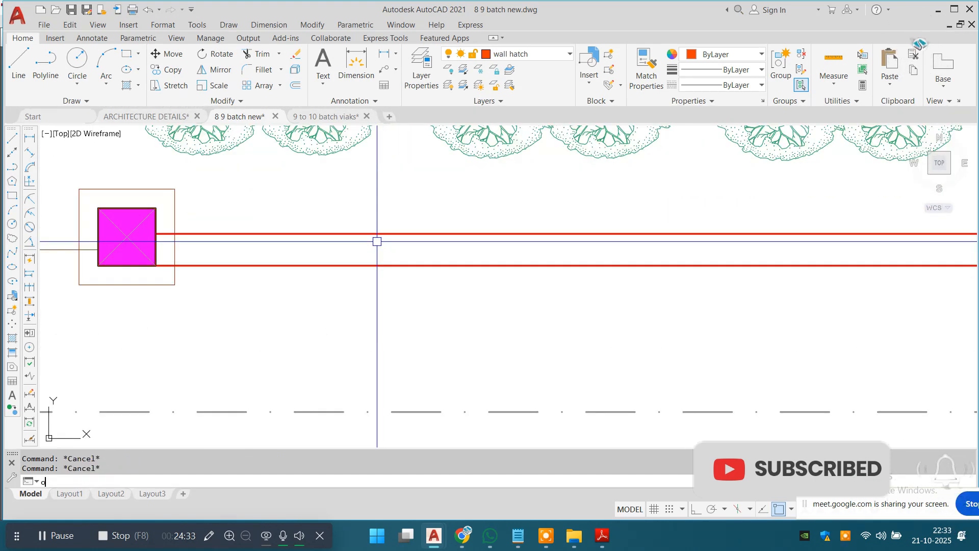
pyautogui.press('Return')
pyautogui.write('1')
pyautogui.press('Return')
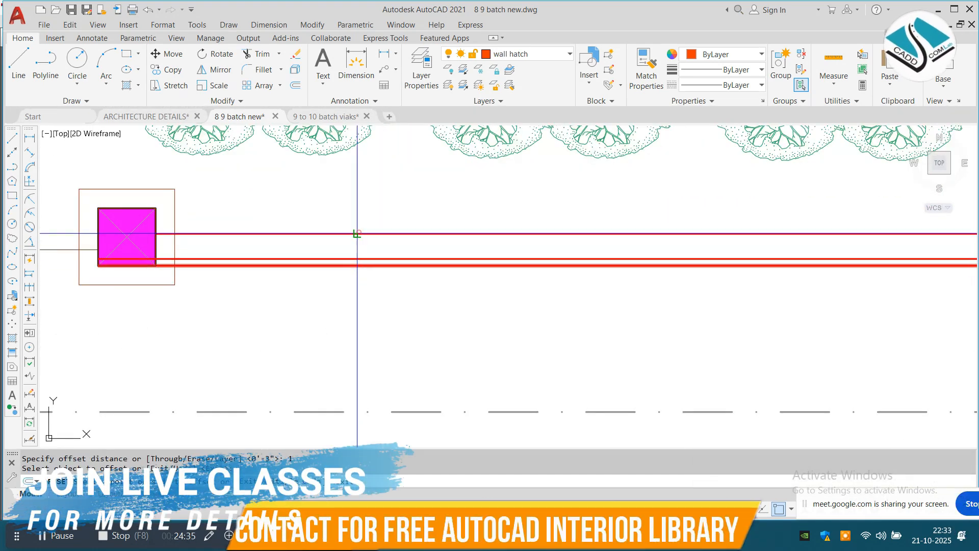
pyautogui.scroll(-2, 357, 233)
pyautogui.press('Escape')
pyautogui.press('Escape')
pyautogui.moveTo(357, 249); pyautogui.dragTo(342, 301, button='middle')
pyautogui.press('Escape')
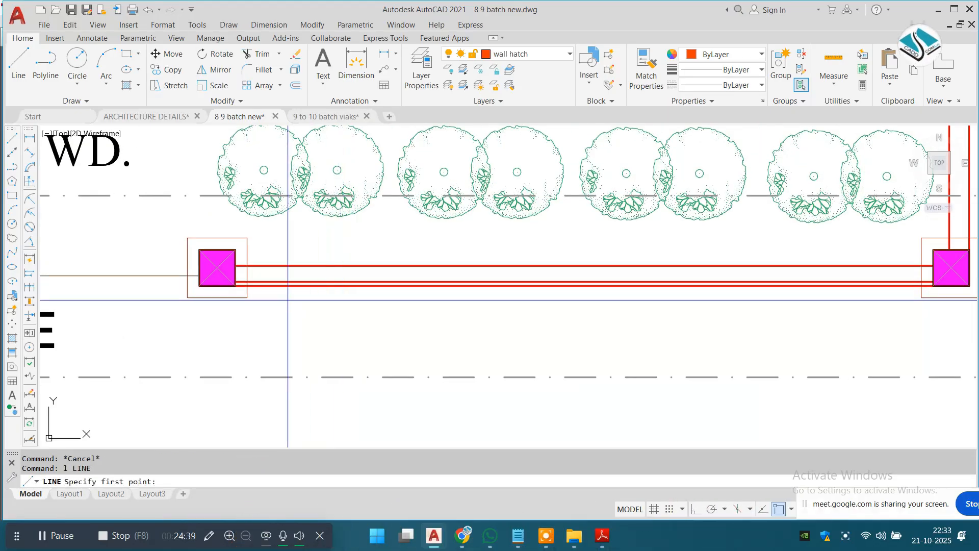
# With ortho mode on, draw a vertical end line across the offset strip near the gate column and trim the excess.
pyautogui.scroll(4, 317, 282)
pyautogui.click(319, 297)
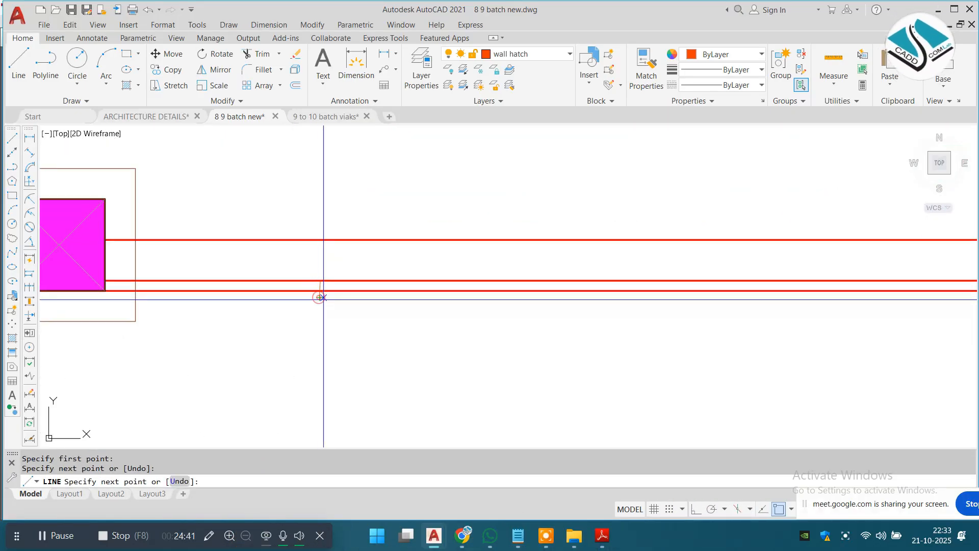
pyautogui.click(695, 509)
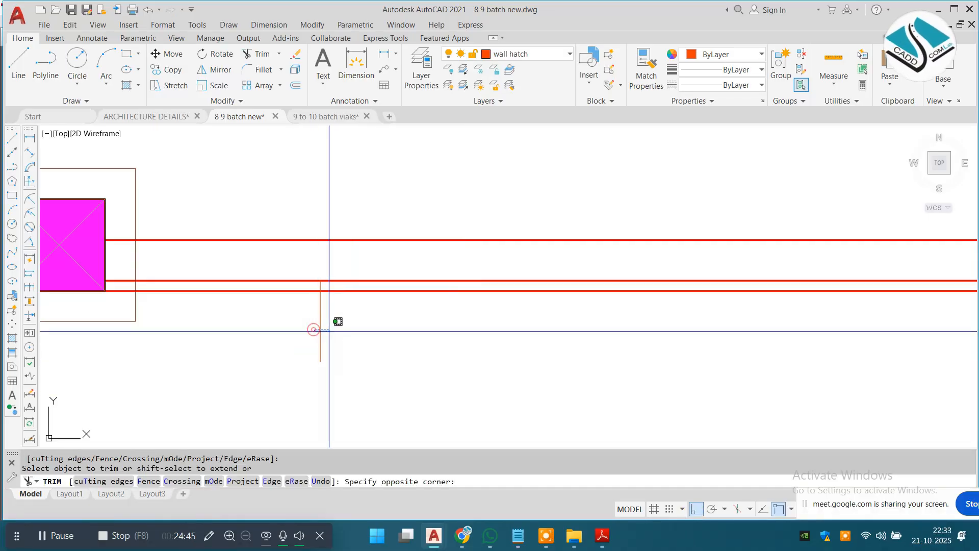
pyautogui.click(291, 280)
pyautogui.scroll(-4, 293, 280)
pyautogui.press('Escape')
# Erase the leftover piece of the offset line running through the gate column to its footing outline.
pyautogui.scroll(4, 232, 278)
pyautogui.click(224, 290)
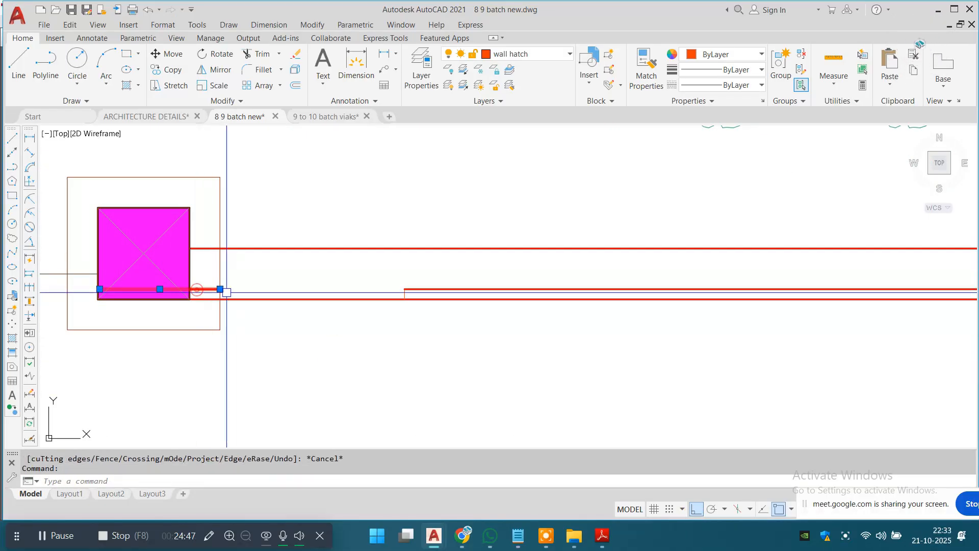
pyautogui.write('e')
pyautogui.press('space')
pyautogui.moveTo(265, 296); pyautogui.dragTo(167, 303, button='middle')
pyautogui.scroll(-3, 310, 329)
# Draw a vertical line down from the front wall's midpoint and trim it and the offset line to close the recess's other end.
pyautogui.press('Escape')
pyautogui.moveTo(553, 338); pyautogui.dragTo(507, 338, button='middle')
pyautogui.write('l')
pyautogui.press('space')
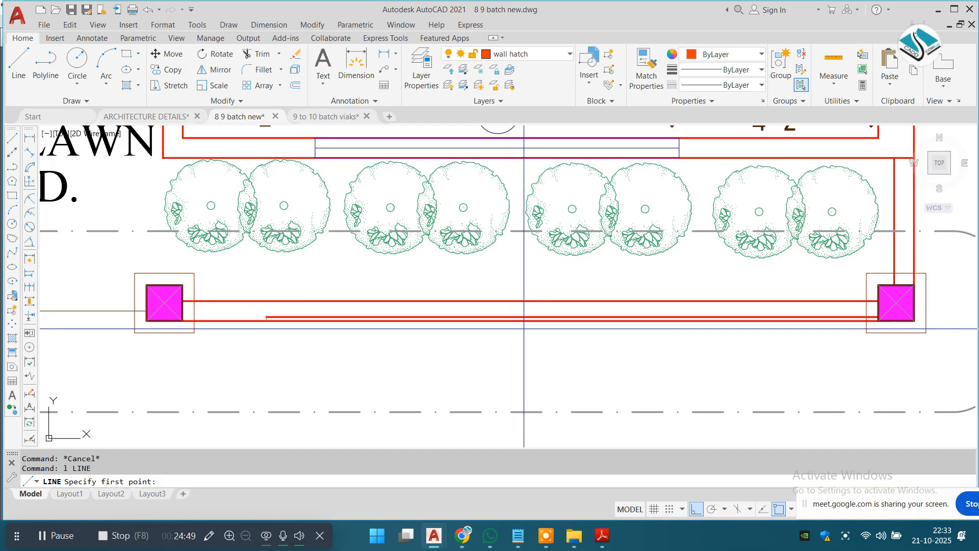
pyautogui.click(524, 299)
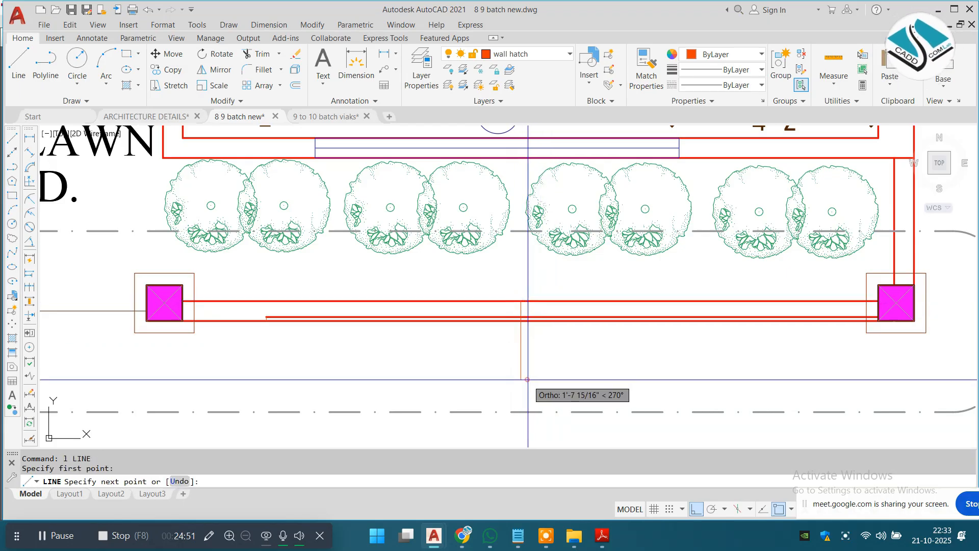
pyautogui.press('space')
pyautogui.scroll(2, 525, 311)
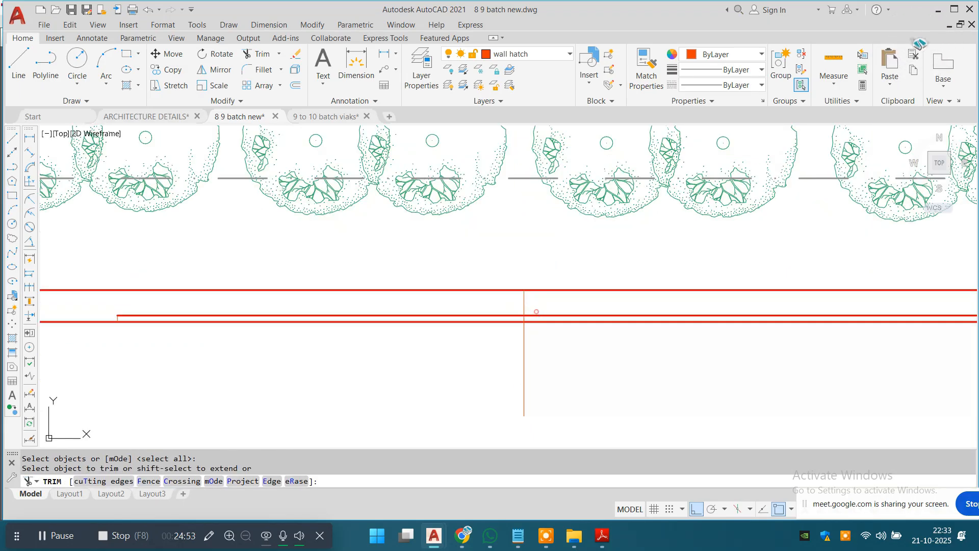
pyautogui.click(473, 392)
pyautogui.scroll(-2, 346, 311)
pyautogui.moveTo(172, 346); pyautogui.dragTo(193, 329, button='middle')
pyautogui.press('Escape')
pyautogui.press('Escape')
# Draw a rectangle over the closed recess from its upper corner to the opposite corner on the wall's outer line.
pyautogui.write('rec')
pyautogui.press('space')
pyautogui.scroll(4, 217, 296)
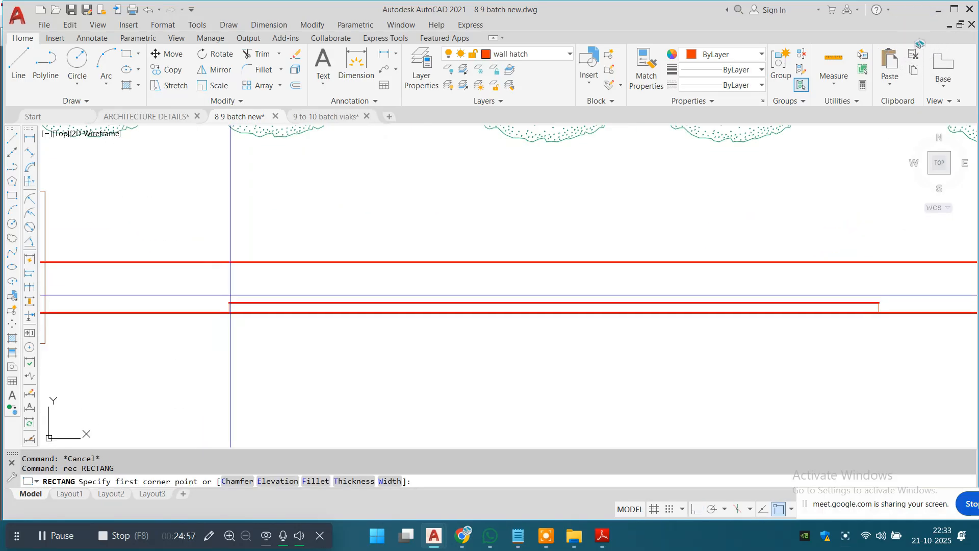
pyautogui.click(229, 297)
pyautogui.moveTo(665, 330); pyautogui.dragTo(548, 328, button='middle')
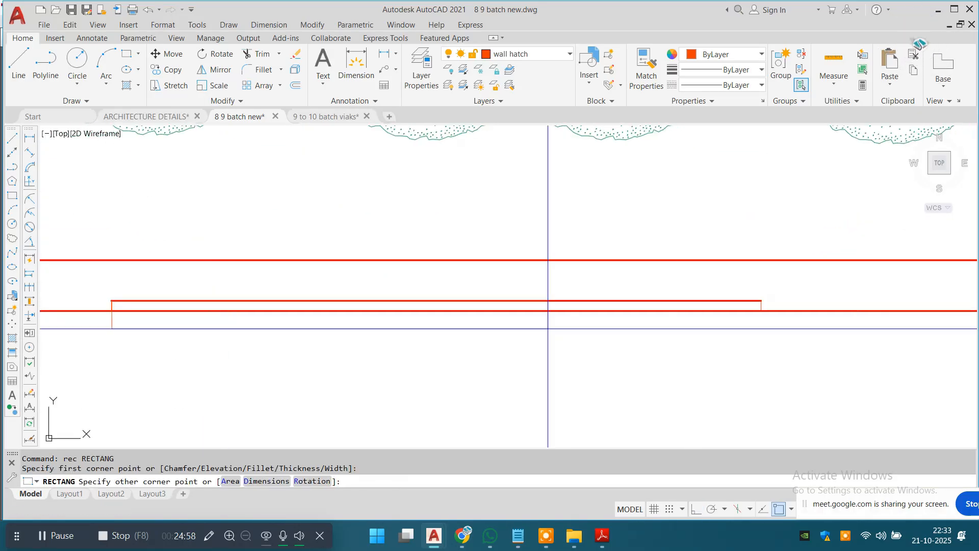
pyautogui.click(757, 310)
pyautogui.scroll(-2, 674, 329)
# Hatch the recess rectangle with the AR-CONC pattern at a finer scale.
pyautogui.write('h')
pyautogui.press('space')
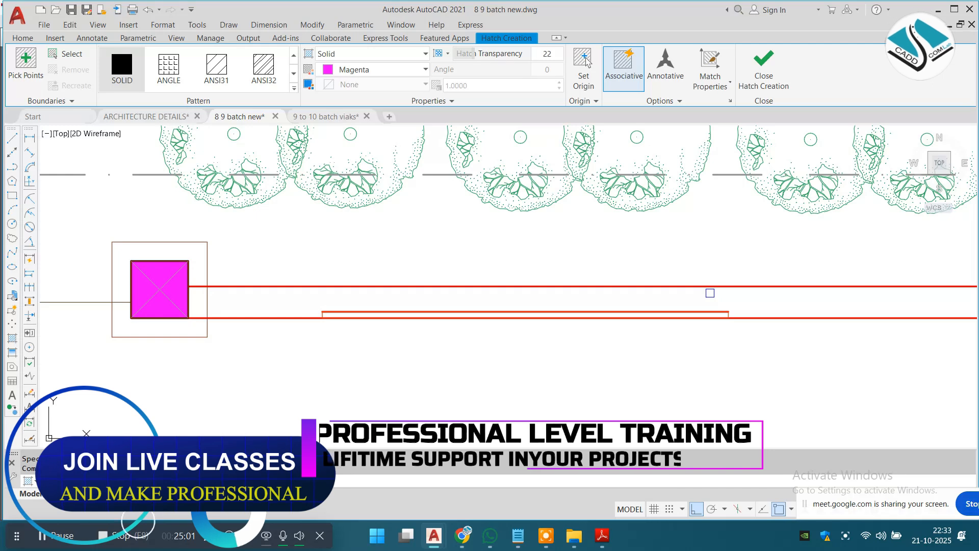
pyautogui.click(294, 87)
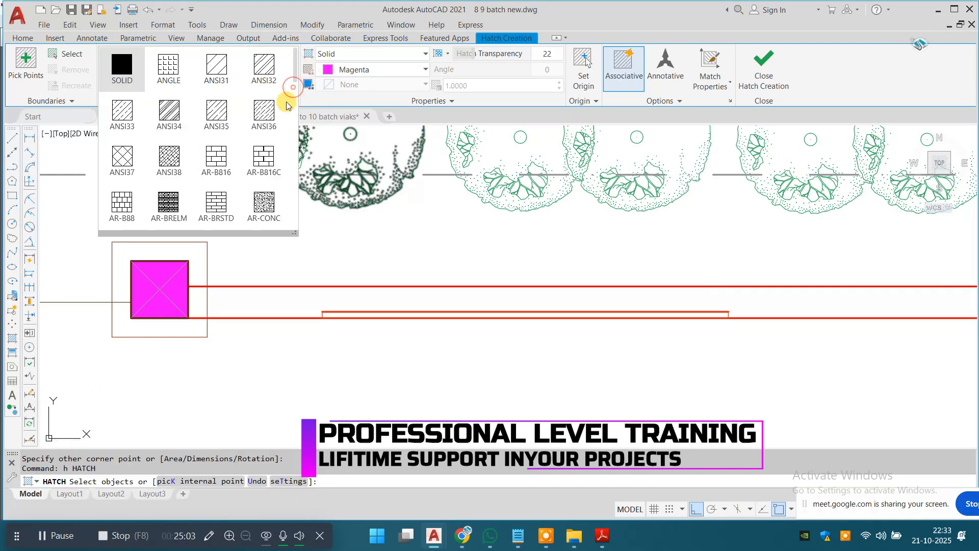
pyautogui.scroll(-2, 281, 107)
pyautogui.click(269, 117)
pyautogui.scroll(2, 580, 272)
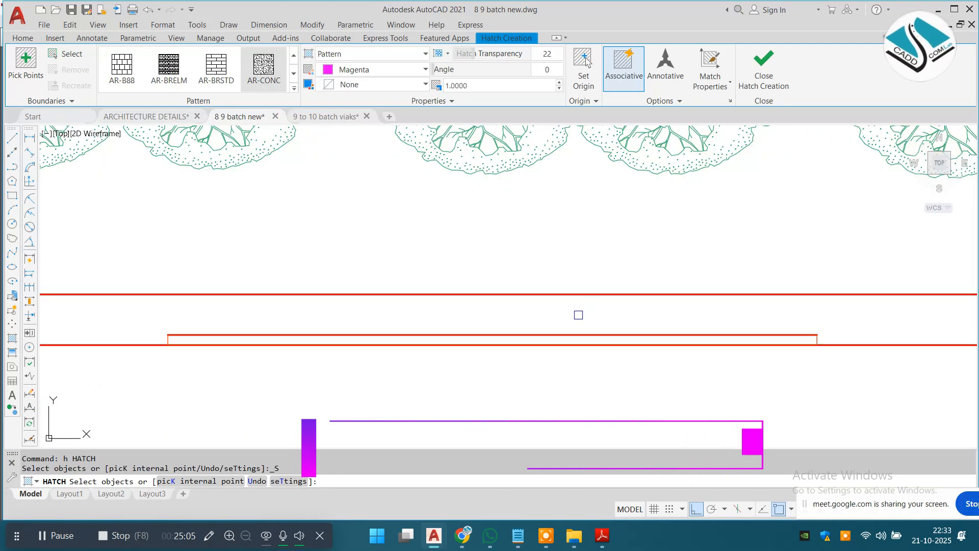
pyautogui.click(553, 335)
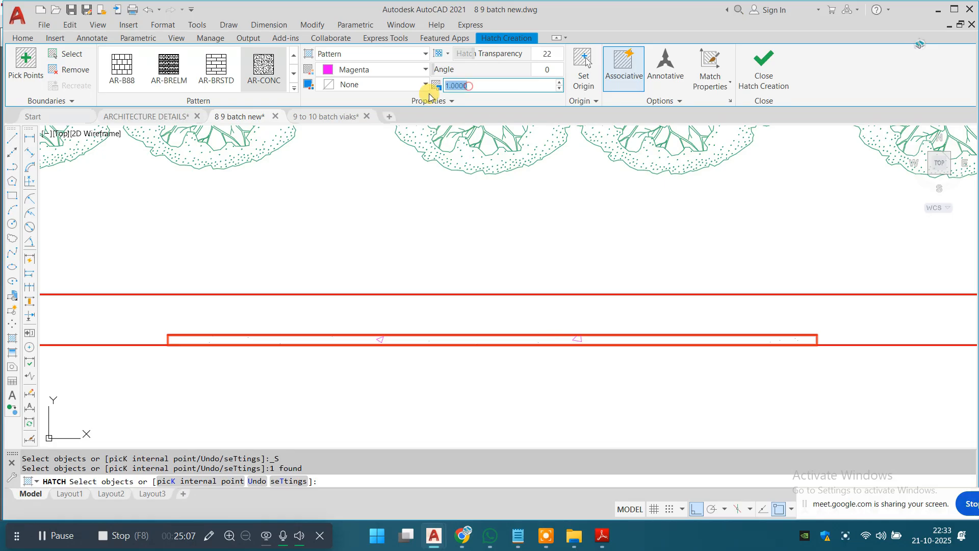
pyautogui.click(754, 71)
pyautogui.scroll(-3, 453, 273)
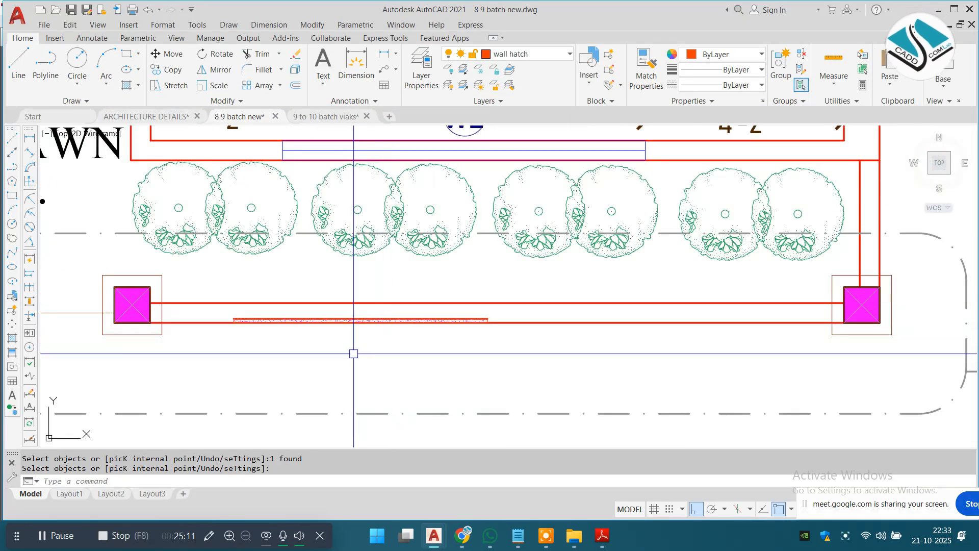
# Copy the hatched recess horizontally along the front wall to form a second one near the corner column.
pyautogui.press('Escape')
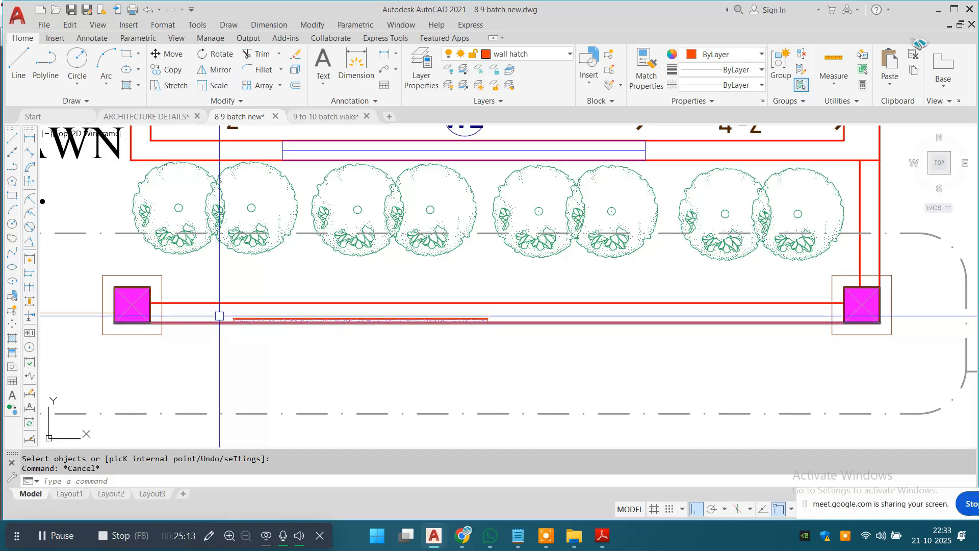
pyautogui.click(200, 278)
pyautogui.click(522, 361)
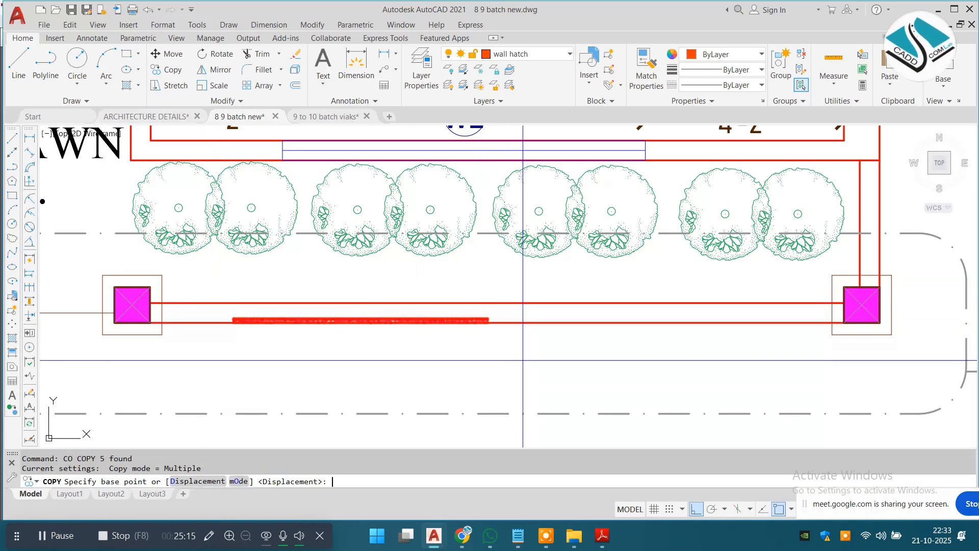
pyautogui.click(532, 322)
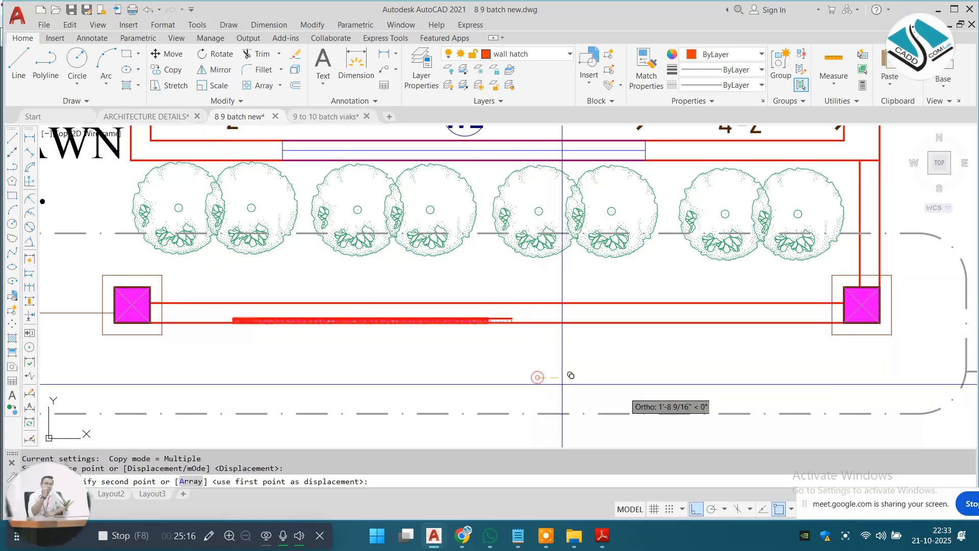
pyautogui.click(847, 399)
pyautogui.press('Escape')
# Move both hatched recesses horizontally toward the gate column to centre them between the two wall columns.
pyautogui.click(219, 278)
pyautogui.click(811, 371)
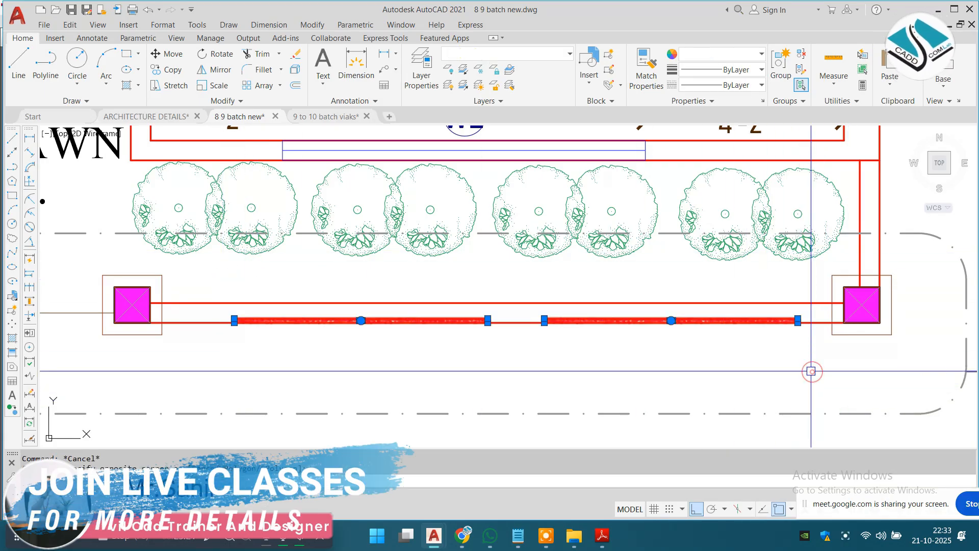
pyautogui.write('m')
pyautogui.press('Return')
pyautogui.click(811, 371)
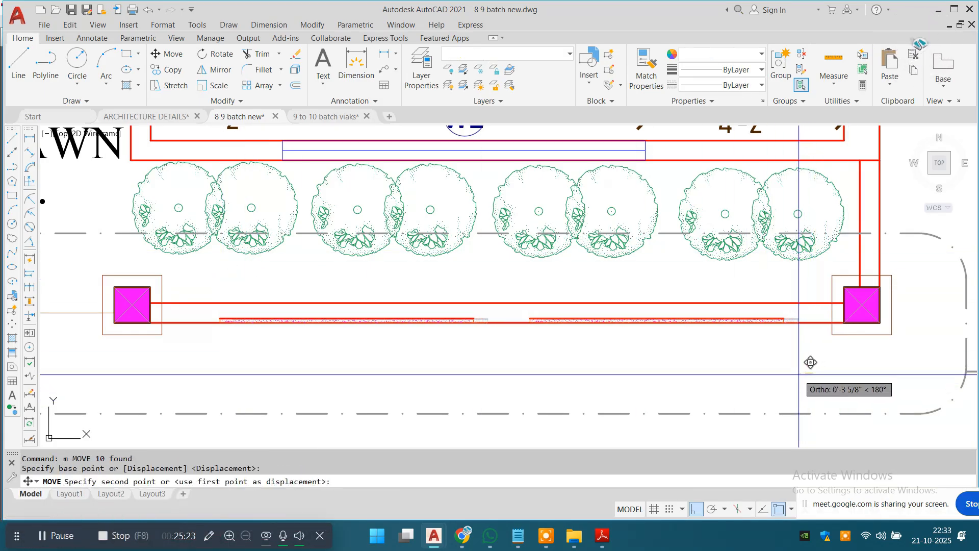
pyautogui.press('Escape')
pyautogui.scroll(-3, 792, 378)
pyautogui.press('Escape')
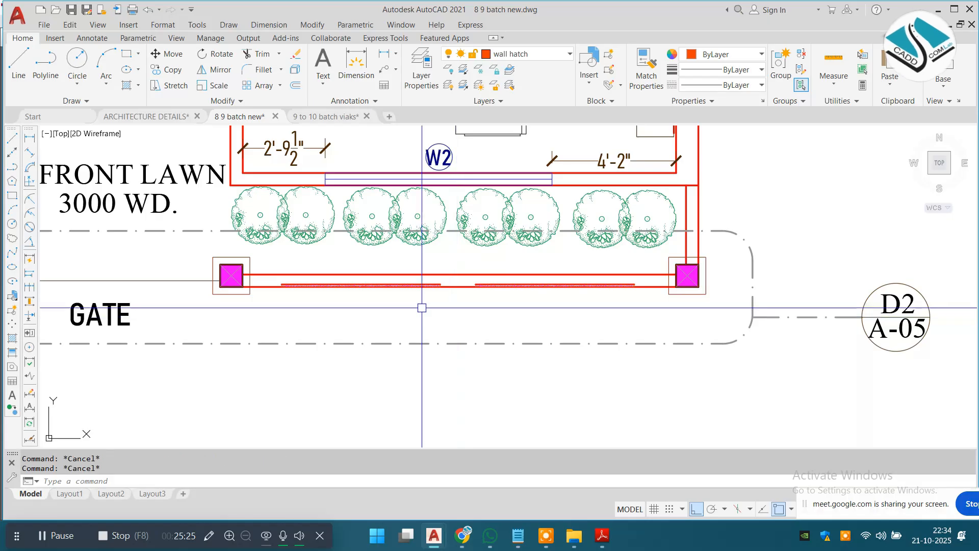
# Copy the "Boundary Wall 1800 mm Above From Front Lawn" leader note from the reference plan to the clipped plan's front wall, with ortho off.
pyautogui.scroll(-6, 323, 272)
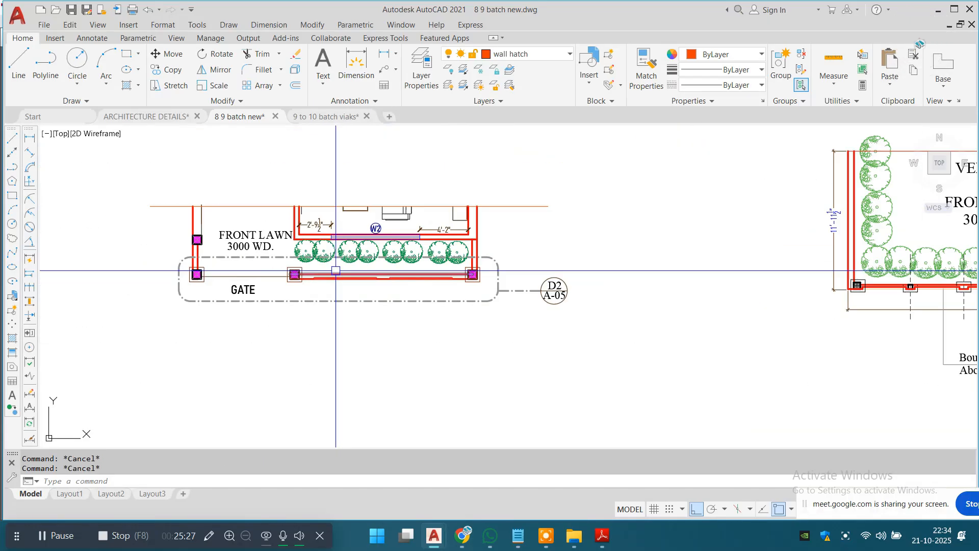
pyautogui.scroll(5, 754, 326)
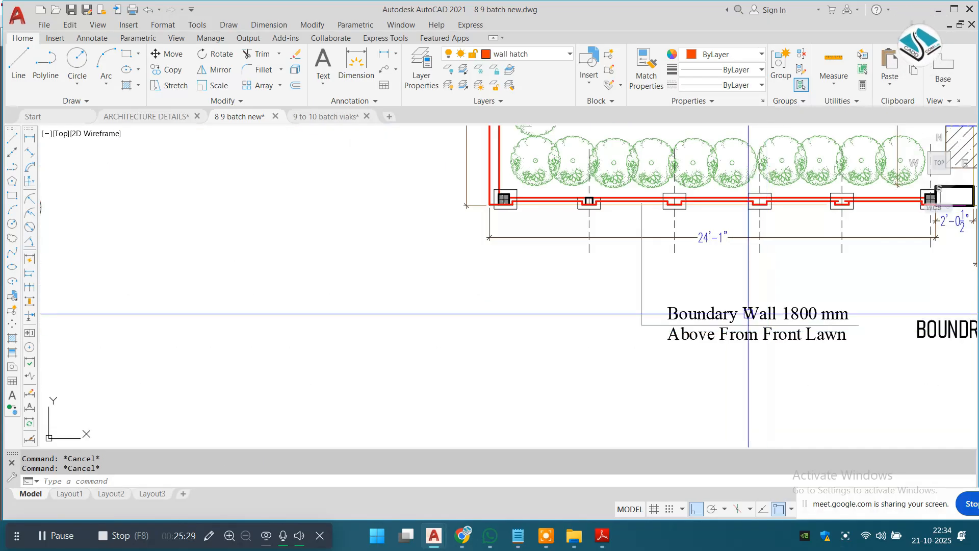
pyautogui.click(614, 358)
pyautogui.write('co')
pyautogui.press('Return')
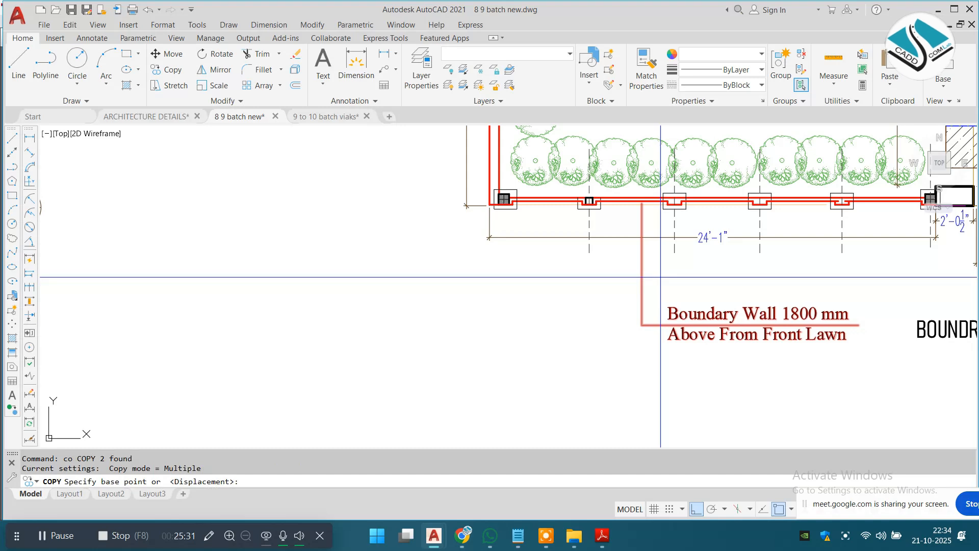
pyautogui.click(641, 203)
pyautogui.scroll(-2, 357, 266)
pyautogui.moveTo(224, 267); pyautogui.dragTo(527, 305, button='middle')
pyautogui.scroll(2, 151, 266)
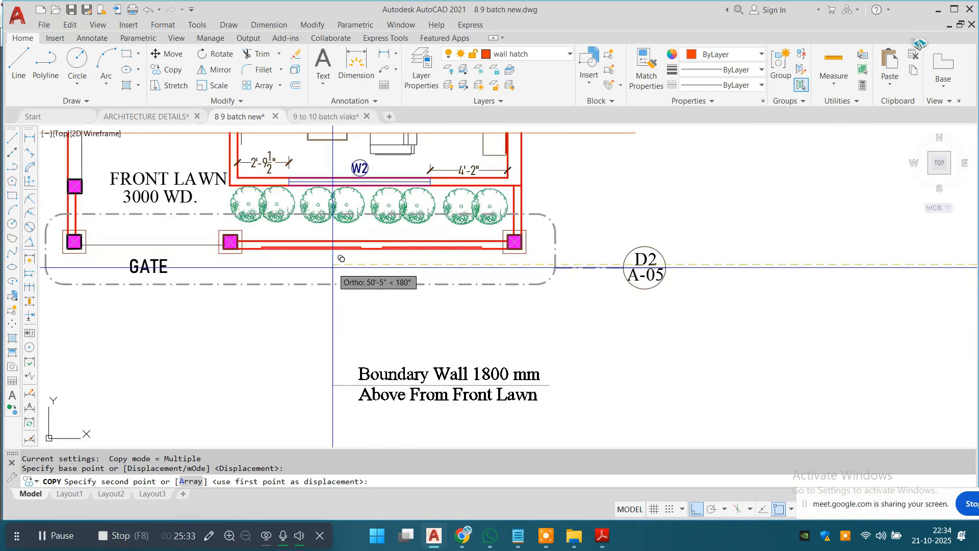
pyautogui.scroll(2, 211, 270)
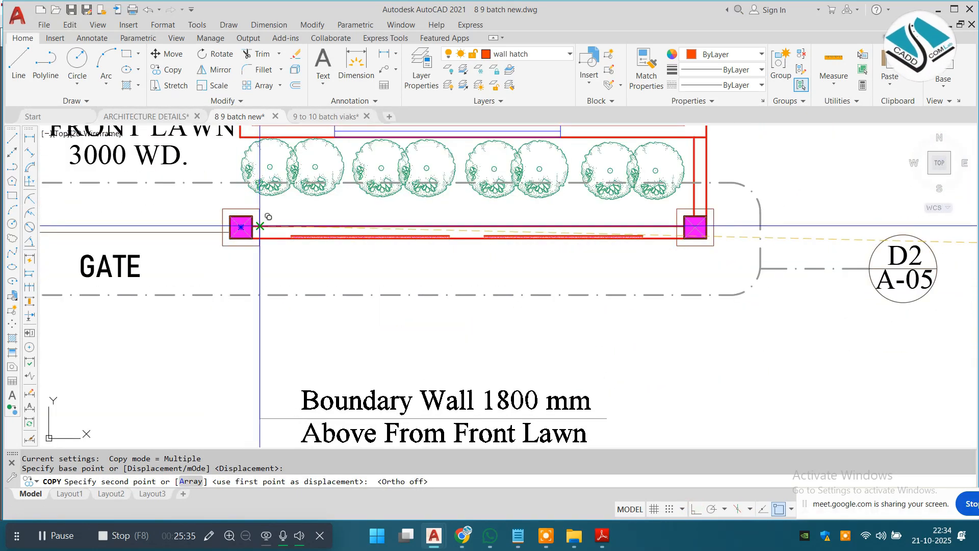
pyautogui.click(268, 225)
pyautogui.press('Escape')
pyautogui.scroll(-4, 352, 239)
pyautogui.scroll(-2, 391, 267)
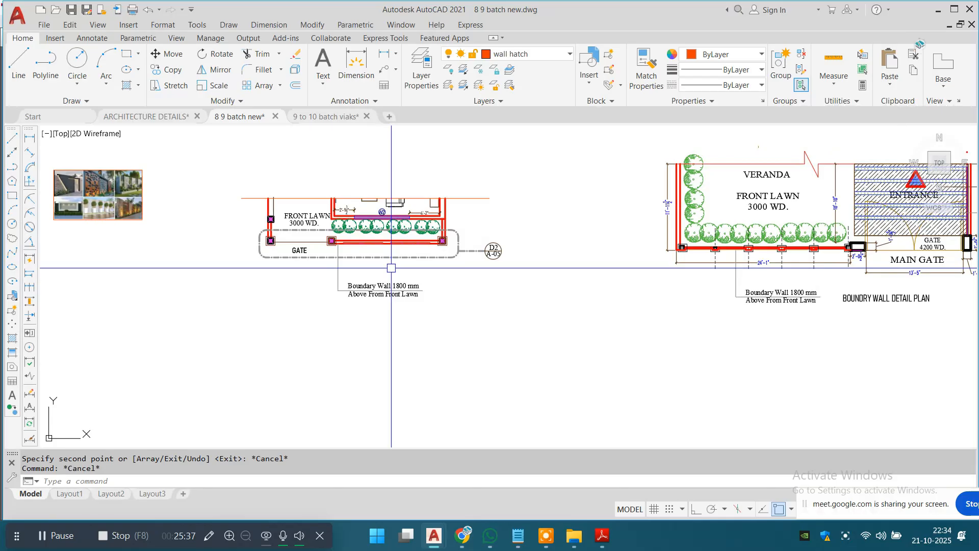
# Move the "BOUNDRY WALL DETAIL PLAN" title from the reference plan to below the gate of the clipped plan.
pyautogui.scroll(2, 737, 291)
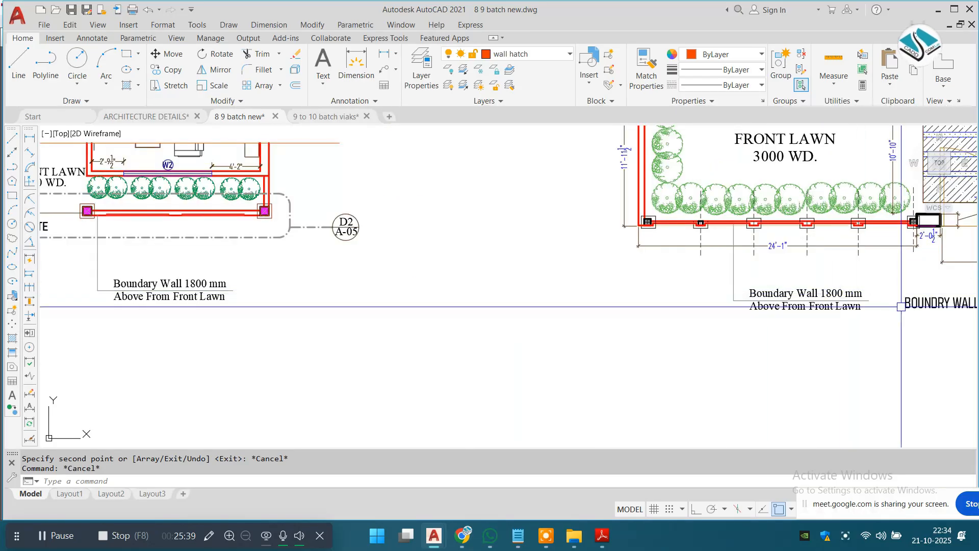
pyautogui.click(901, 301)
pyautogui.write('m')
pyautogui.press('space')
pyautogui.click(932, 301)
pyautogui.moveTo(52, 262); pyautogui.dragTo(286, 277, button='middle')
pyautogui.scroll(2, 283, 277)
pyautogui.click(151, 260)
pyautogui.scroll(-2, 153, 260)
pyautogui.press('Escape')
pyautogui.press('Escape')
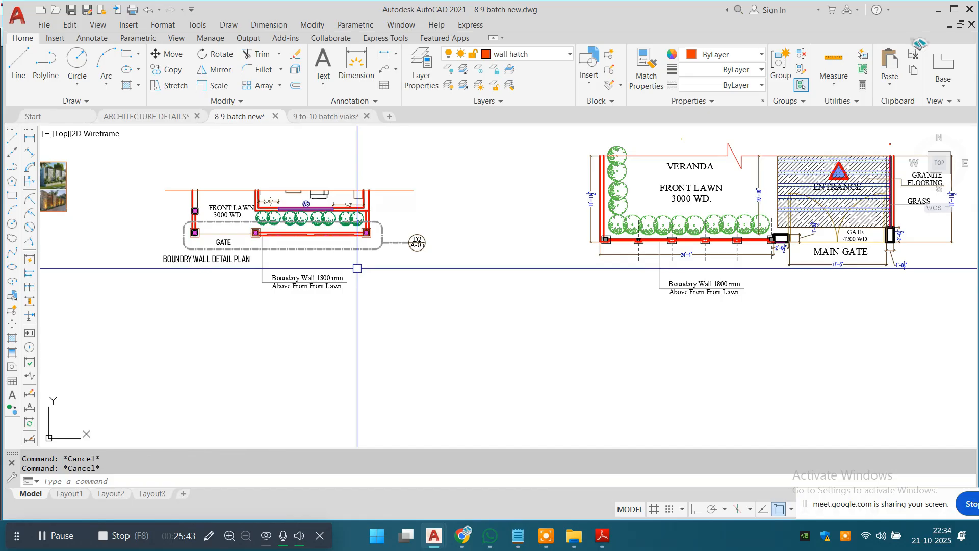
# Copy the boundary wall leader note so that the duplicate's leader points at the second hatched recess.
pyautogui.scroll(4, 320, 275)
pyautogui.moveTo(284, 262); pyautogui.dragTo(360, 284, button='middle')
pyautogui.click(361, 284)
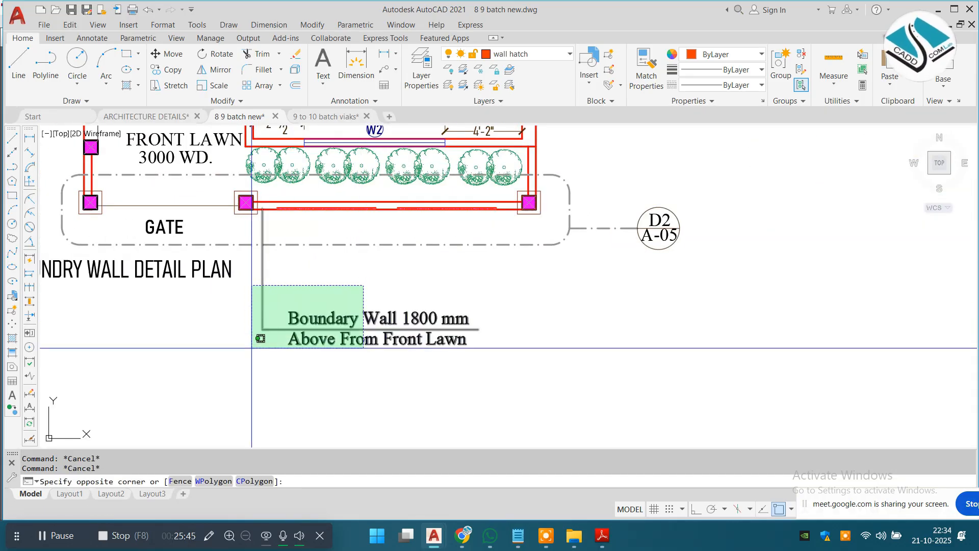
pyautogui.click(251, 346)
pyautogui.scroll(2, 246, 165)
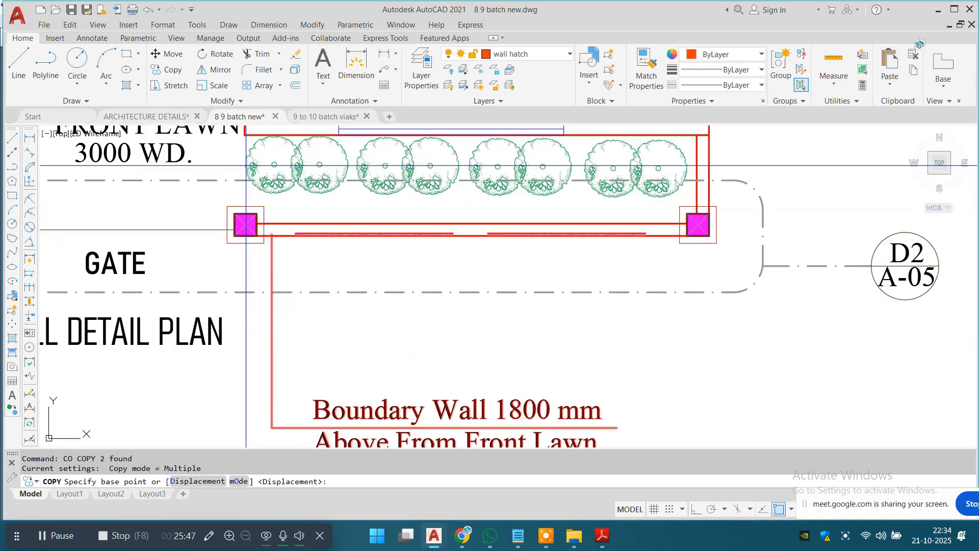
pyautogui.click(262, 209)
pyautogui.click(631, 240)
pyautogui.scroll(-3, 630, 240)
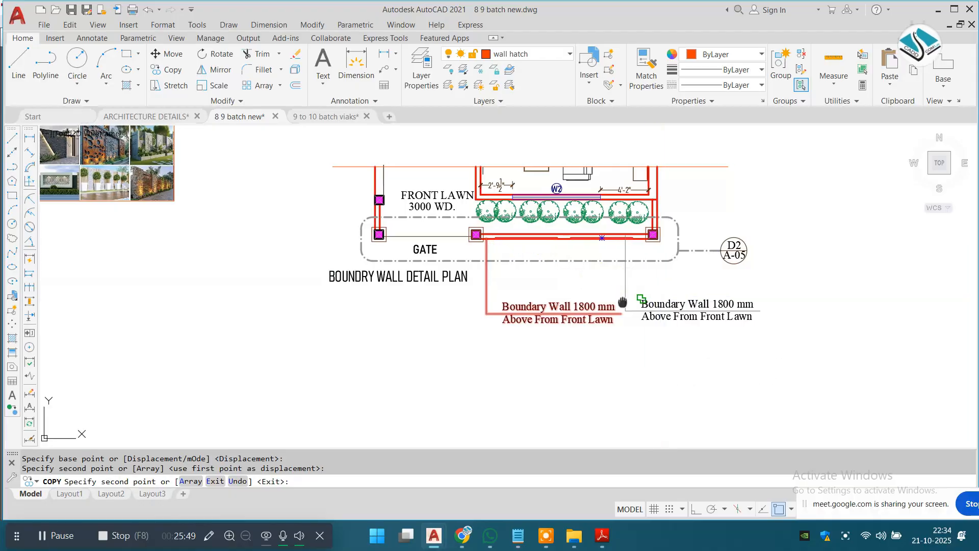
pyautogui.scroll(2, 632, 306)
pyautogui.press('Escape')
pyautogui.press('Escape')
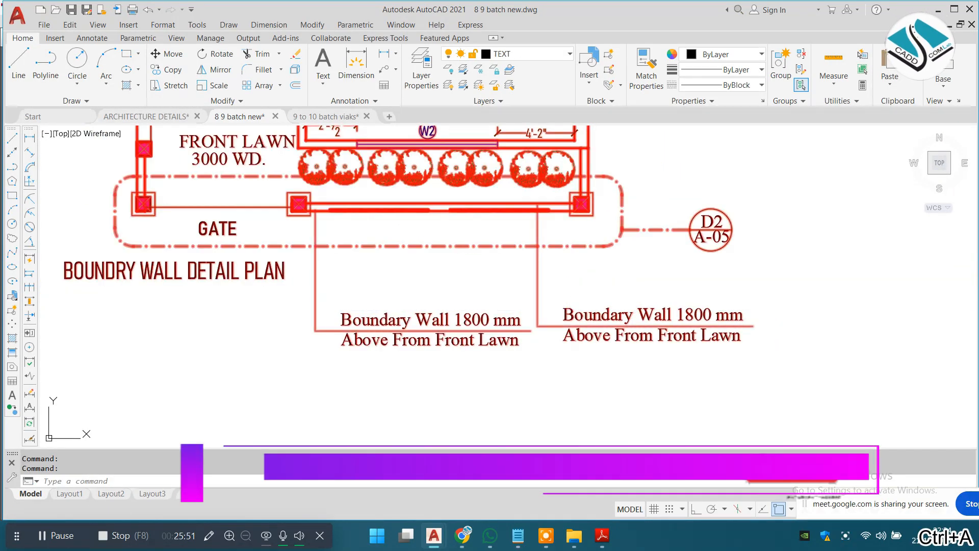
# Change the copied note's text to "Boundary Wall Finish With Stone-".
pyautogui.doubleClick(700, 319)
pyautogui.moveTo(764, 341); pyautogui.dragTo(560, 340)
pyautogui.press('BackSpace')
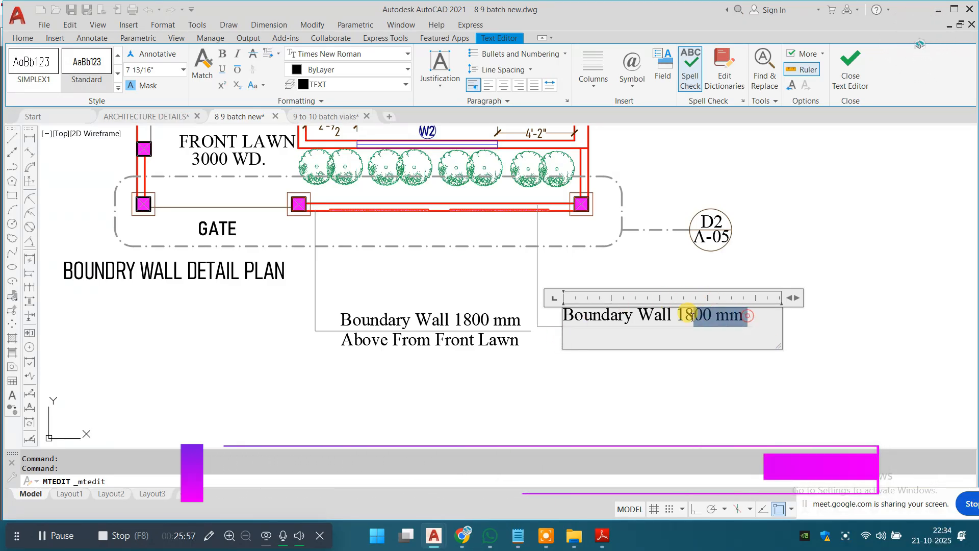
pyautogui.moveTo(692, 315); pyautogui.dragTo(680, 316)
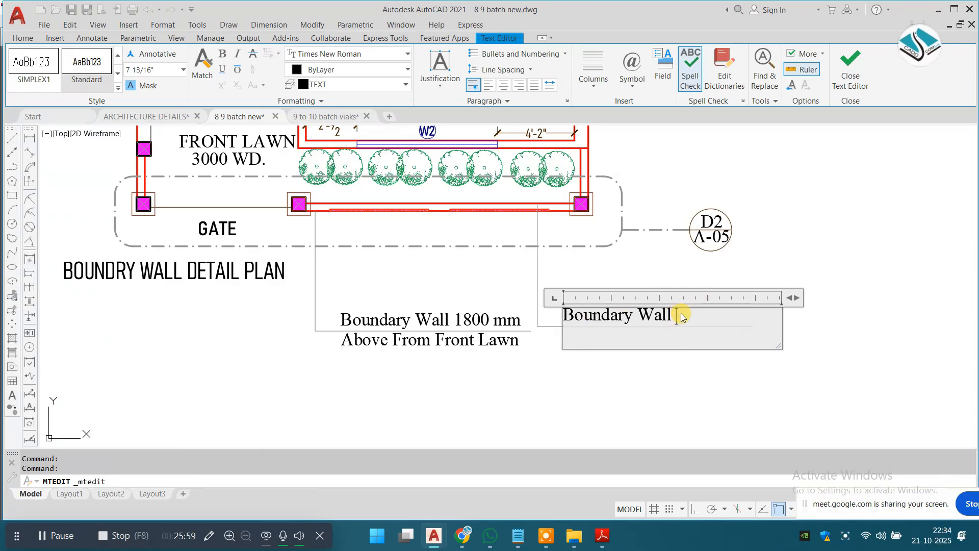
pyautogui.write('G')
pyautogui.press('capslock')
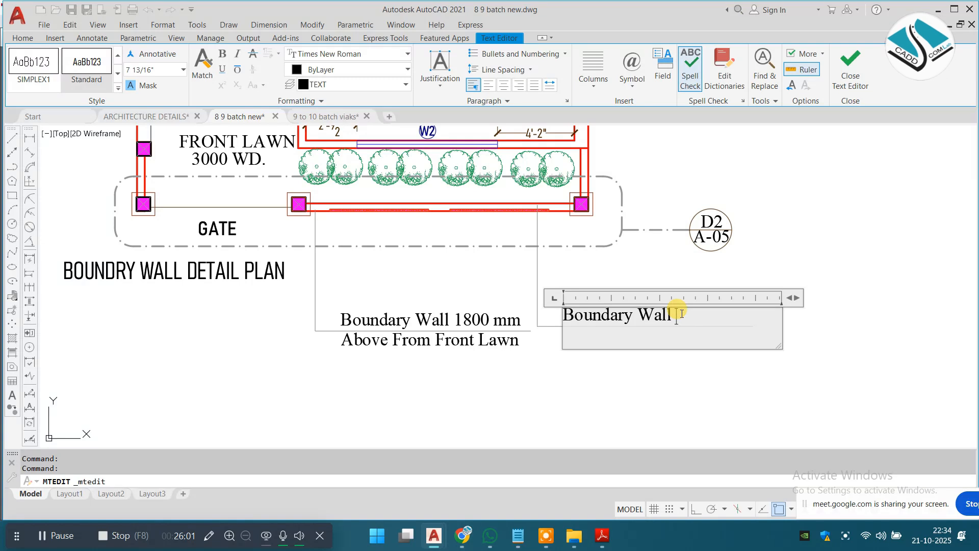
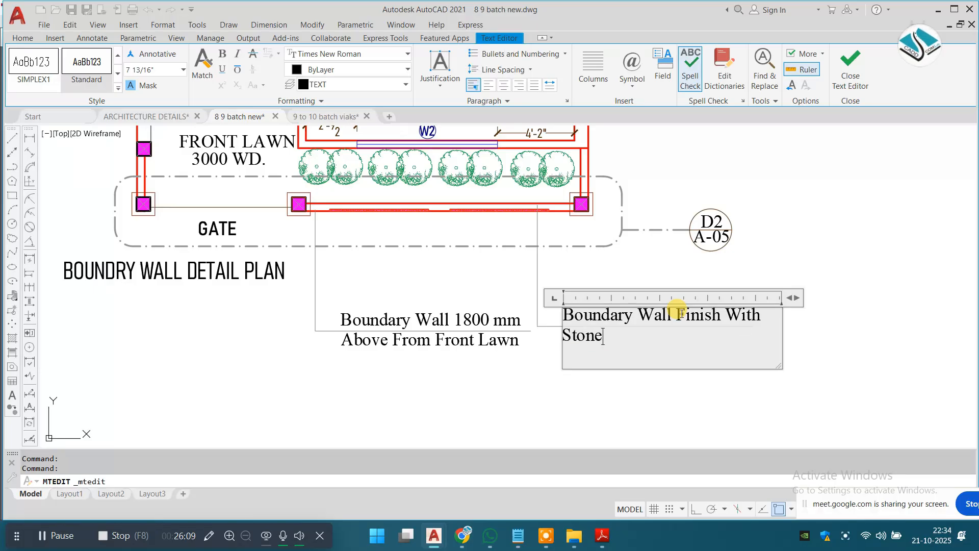
pyautogui.click(789, 268)
# Copy the grid lines with bubbles 01, 02, 03 and both 04s from the floor plan sheet over the clipped boundary wall plan.
pyautogui.scroll(-4, 585, 239)
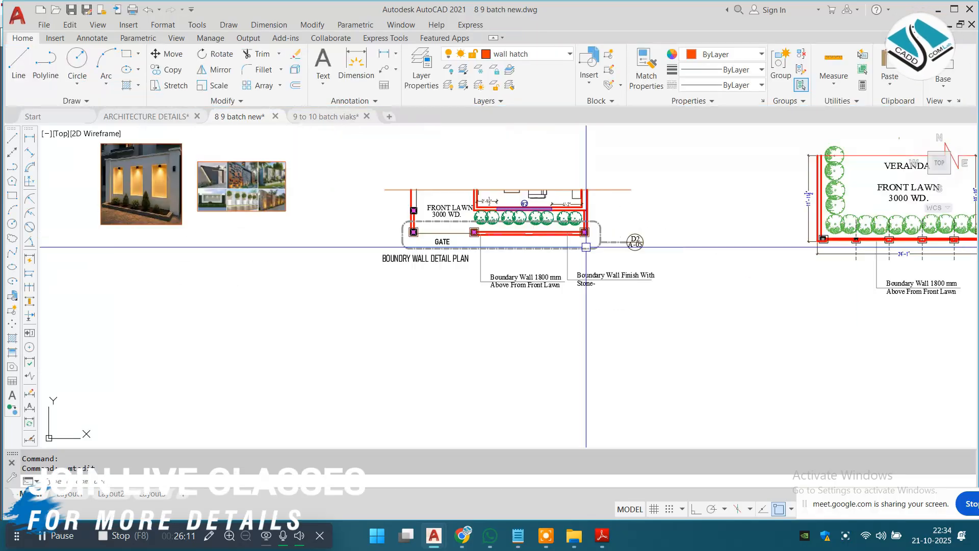
pyautogui.scroll(-8, 438, 245)
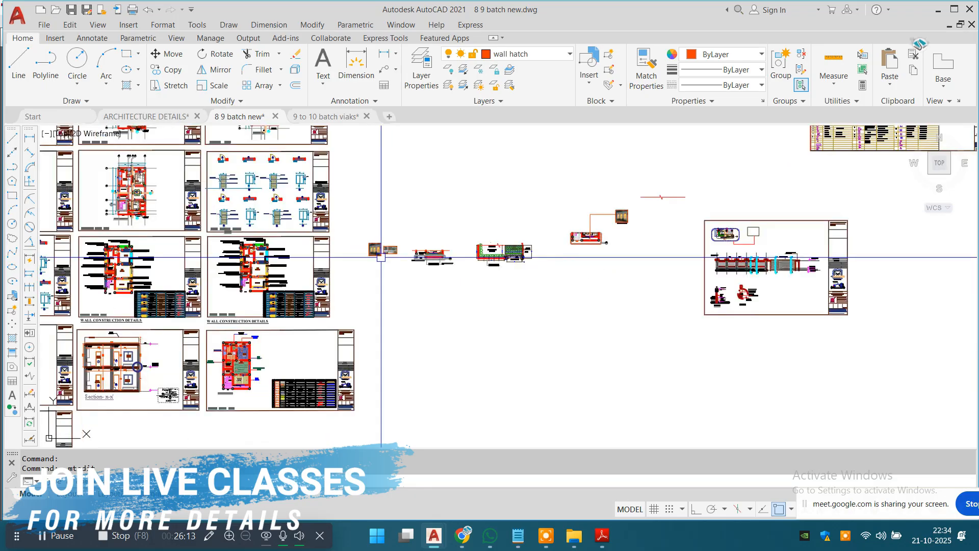
pyautogui.press('Escape')
pyautogui.moveTo(381, 258)
pyautogui.mouseDown(button='middle')
pyautogui.moveTo(601, 309)
pyautogui.moveTo(640, 330)
pyautogui.mouseUp(button='middle')
pyautogui.press('Escape')
pyautogui.scroll(10, 335, 181)
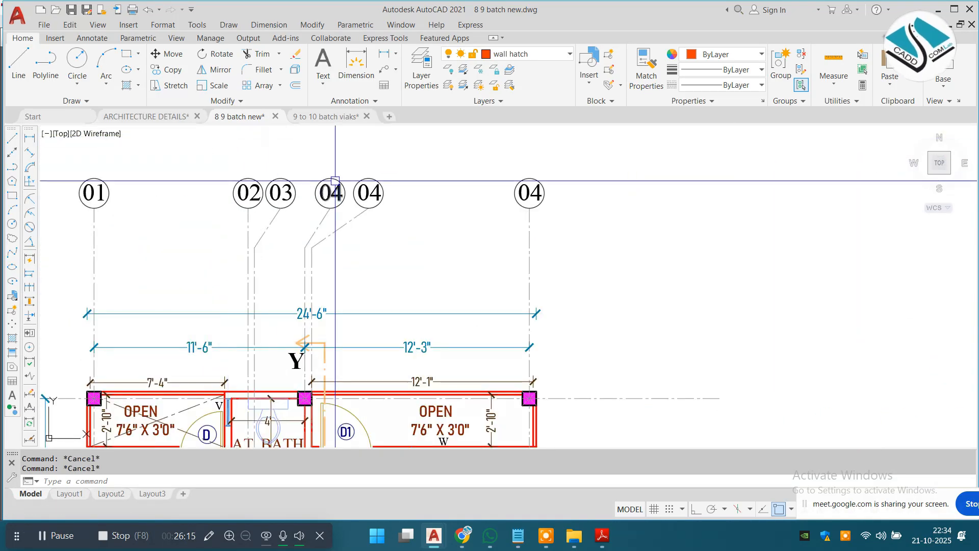
pyautogui.moveTo(378, 193); pyautogui.dragTo(452, 183, button='middle')
pyautogui.click(533, 145)
pyautogui.click(109, 250)
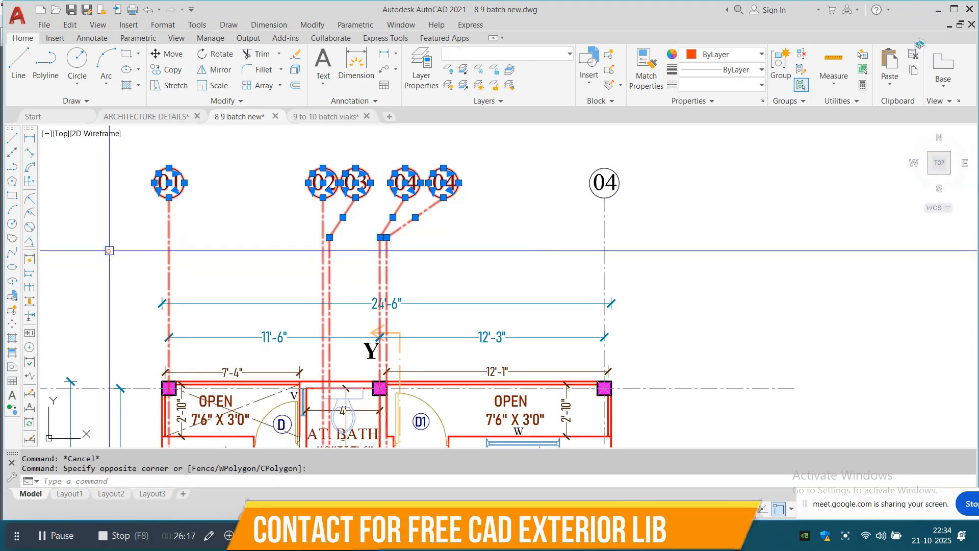
pyautogui.press('Return')
pyautogui.scroll(-5, 240, 257)
pyautogui.click(241, 263)
pyautogui.scroll(-6, 260, 258)
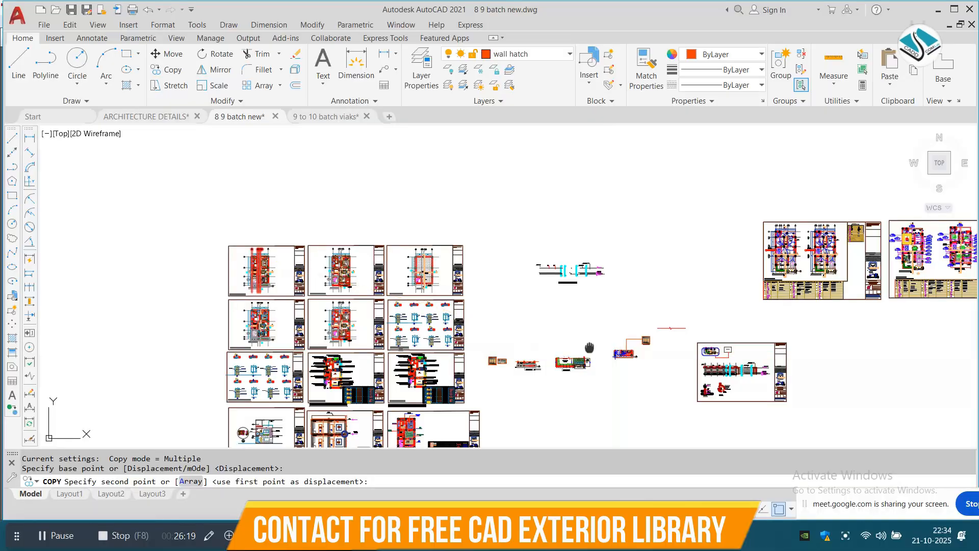
pyautogui.moveTo(588, 347); pyautogui.dragTo(454, 271, button='middle')
pyautogui.scroll(8, 464, 276)
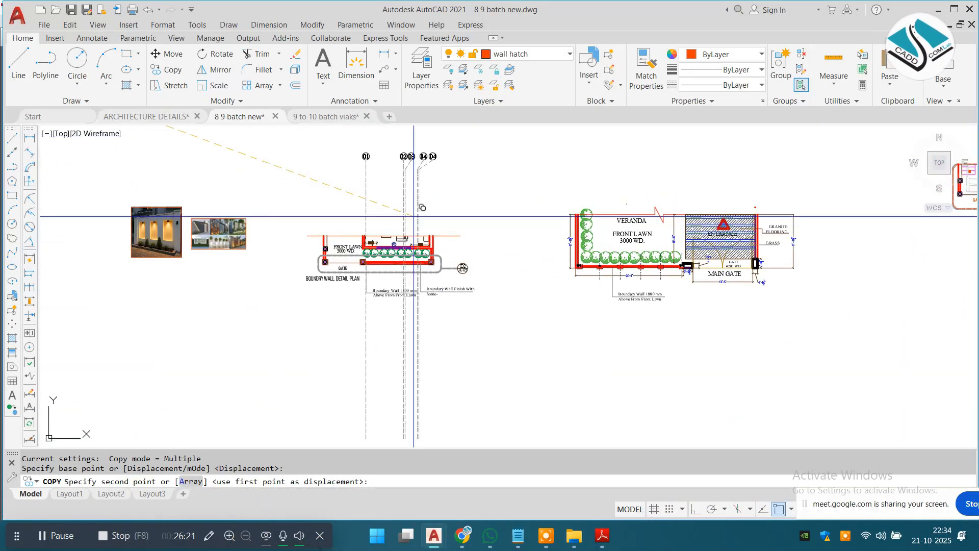
pyautogui.click(321, 261)
pyautogui.press('Escape')
# Move grid line 01 with its bubble onto the centre of the gate's outer corner column in the clipped plan.
pyautogui.scroll(6, 250, 169)
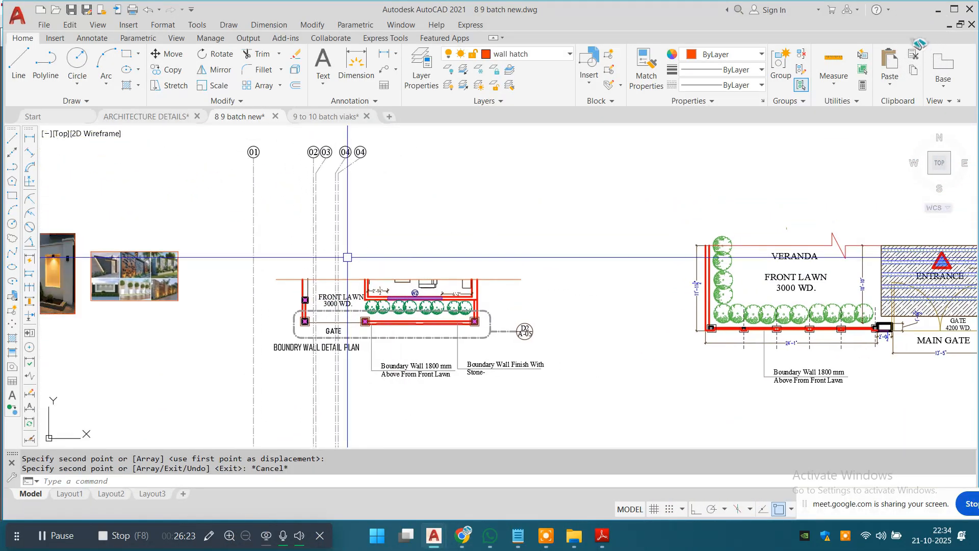
pyautogui.click(292, 145)
pyautogui.click(200, 226)
pyautogui.write('m')
pyautogui.press('Return')
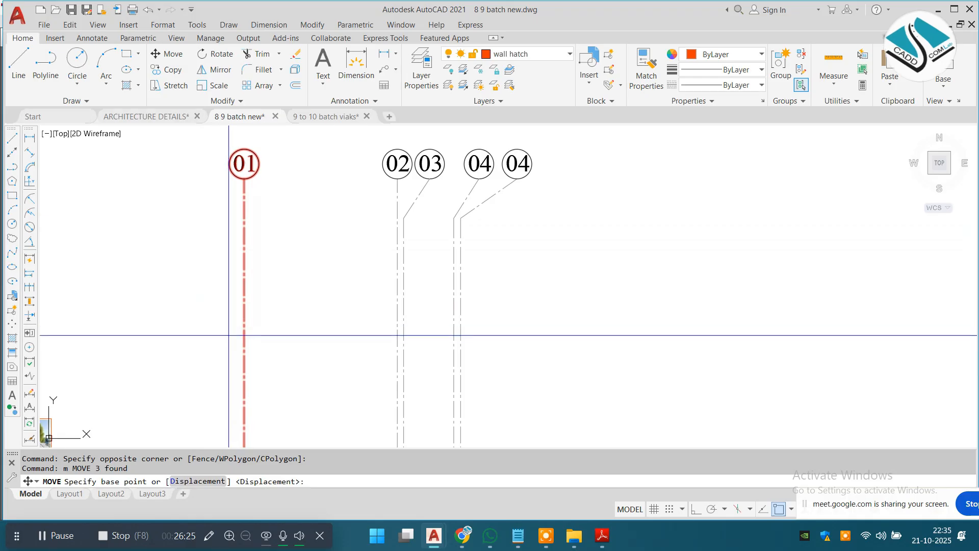
pyautogui.click(244, 376)
pyautogui.scroll(-5, 283, 245)
pyautogui.scroll(3, 346, 418)
pyautogui.scroll(2, 293, 379)
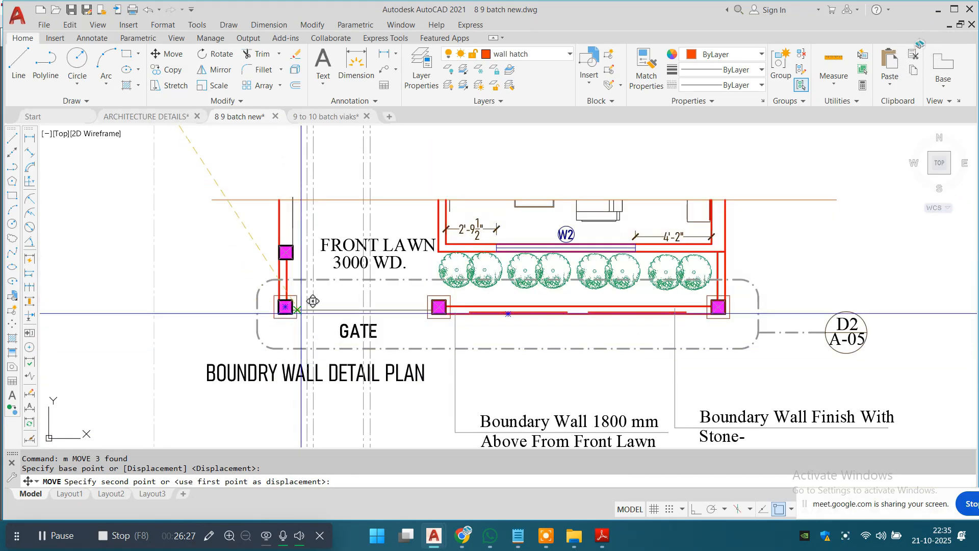
pyautogui.scroll(2, 286, 308)
pyautogui.click(286, 307)
# Move the remaining grid lines 02, 03 and both 04s together, away from the gate, to above the planted front wall.
pyautogui.scroll(-4, 366, 295)
pyautogui.moveTo(386, 246); pyautogui.dragTo(382, 304, button='middle')
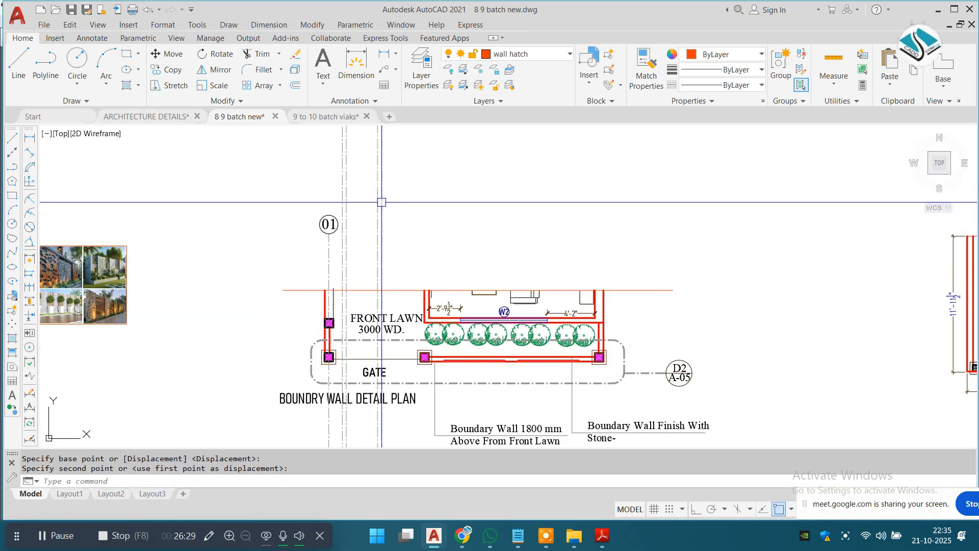
pyautogui.moveTo(383, 173); pyautogui.dragTo(385, 300, button='middle')
pyautogui.click(498, 142)
pyautogui.click(251, 264)
pyautogui.write('m')
pyautogui.press('Return')
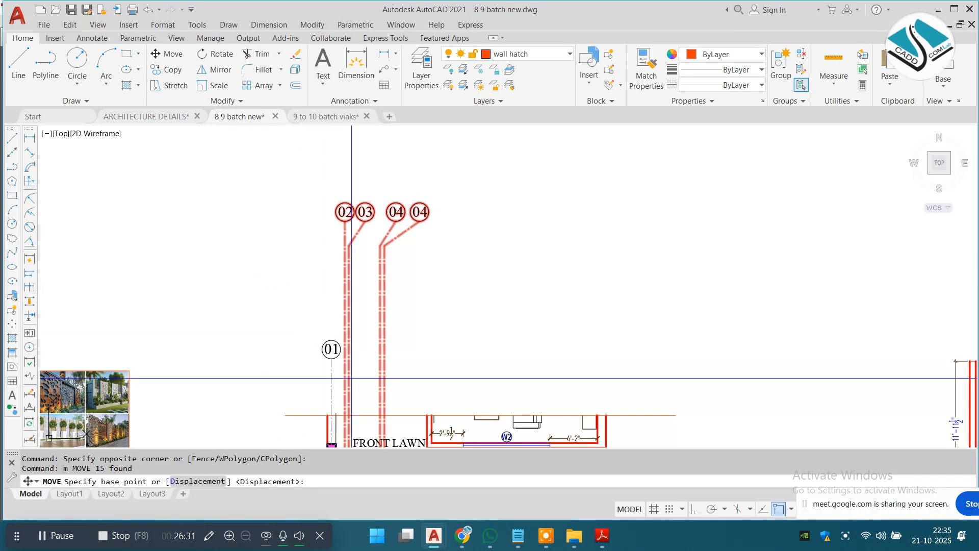
pyautogui.moveTo(355, 367); pyautogui.dragTo(360, 260, button='middle')
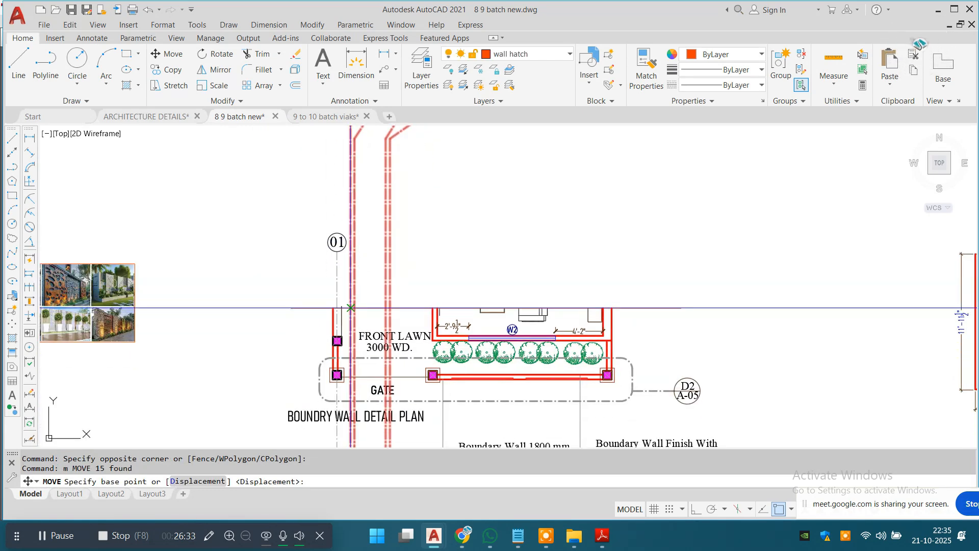
pyautogui.scroll(-2, 348, 309)
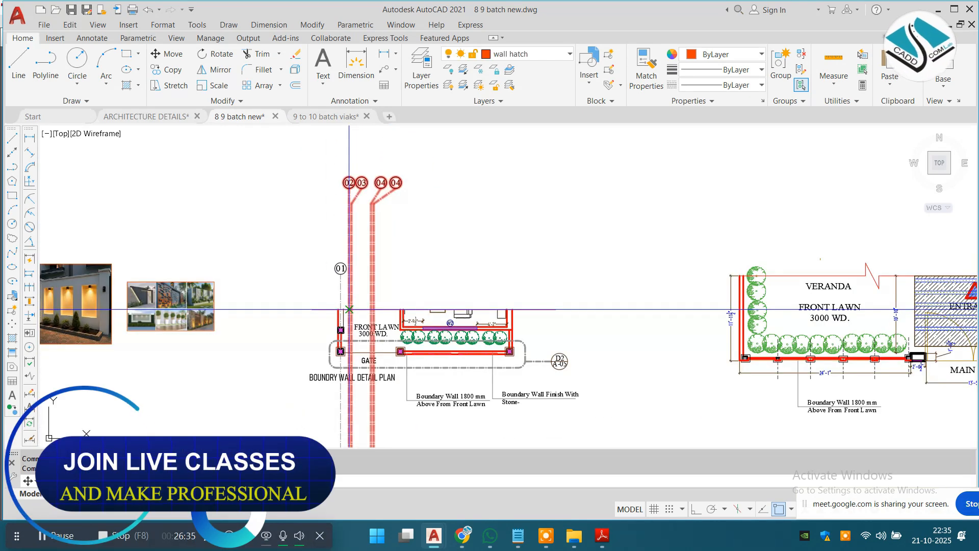
pyautogui.scroll(2, 360, 390)
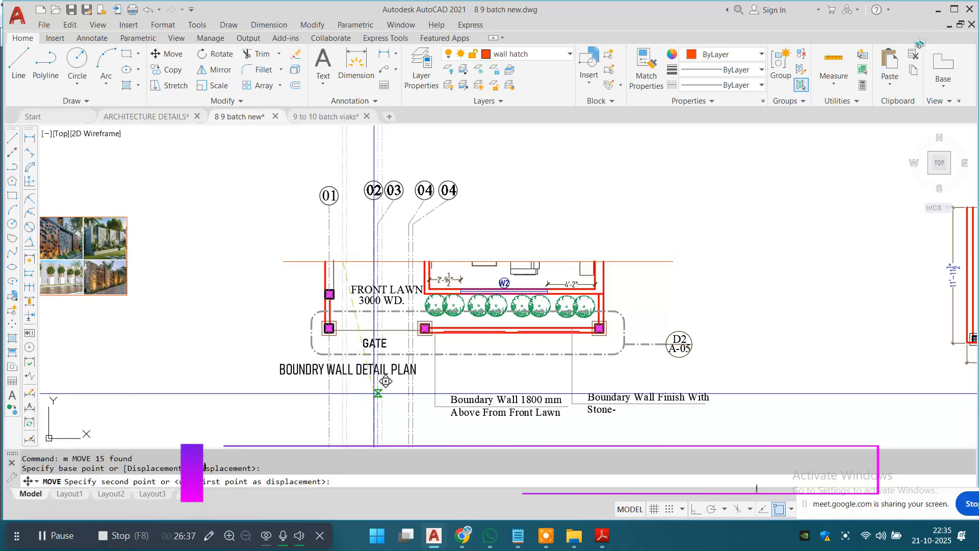
pyautogui.click(533, 375)
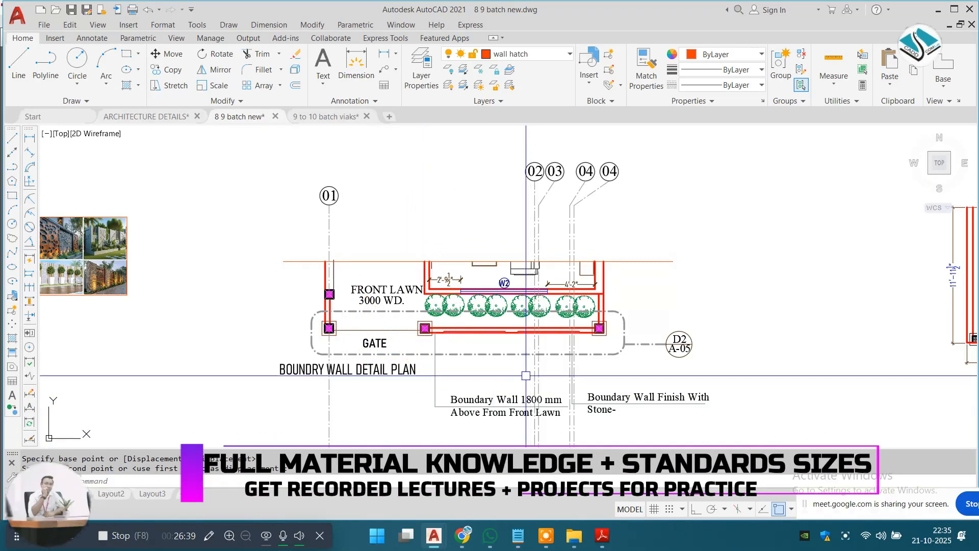
pyautogui.scroll(8, 534, 171)
pyautogui.click(561, 280)
pyautogui.click(465, 217)
pyautogui.scroll(-8, 487, 210)
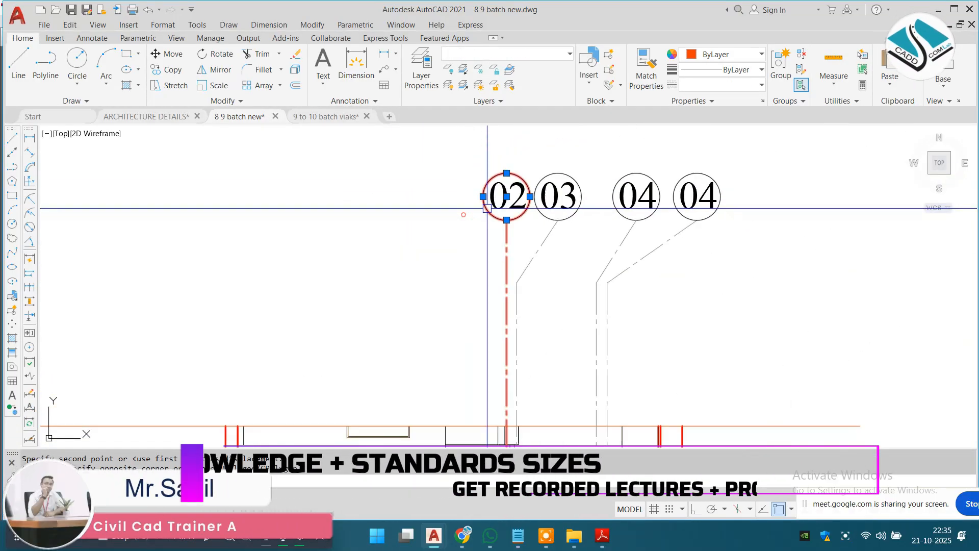
pyautogui.write('m')
pyautogui.press('Return')
pyautogui.click(493, 386)
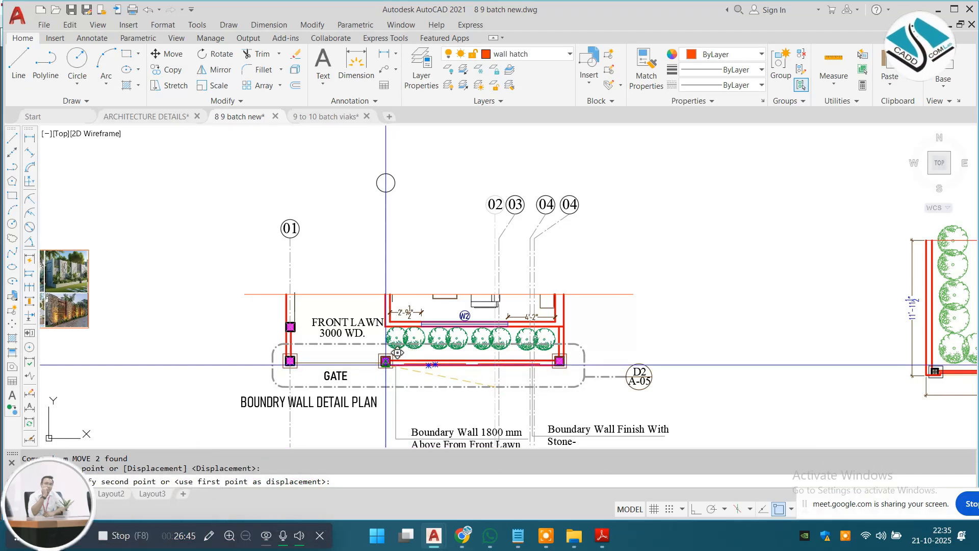
pyautogui.press('Escape')
# Move grid line 02 with its bubble and number onto the column between the gate and the front wall.
pyautogui.scroll(6, 484, 179)
pyautogui.click(524, 284)
pyautogui.moveTo(491, 333); pyautogui.dragTo(483, 210, button='middle')
pyautogui.write('m')
pyautogui.press('Return')
pyautogui.click(517, 417)
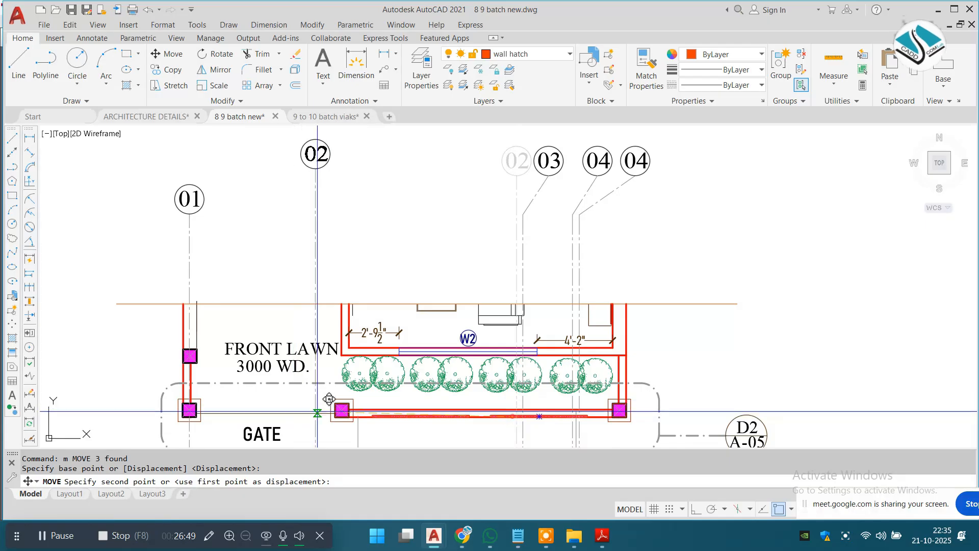
pyautogui.press('Escape')
# Erase both 04 grid lines together with their bubbles from above the clipped plan.
pyautogui.scroll(4, 594, 164)
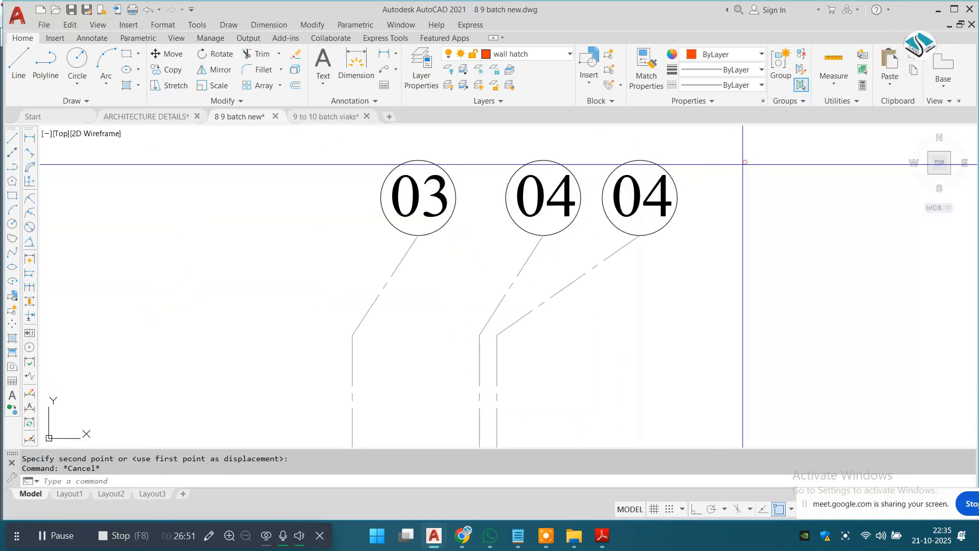
pyautogui.click(745, 162)
pyautogui.click(473, 369)
pyautogui.write('e')
pyautogui.press('Return')
# Move grid line 03 with its bubble onto the corner column at the far end of the front wall.
pyautogui.click(490, 147)
pyautogui.click(248, 367)
pyautogui.scroll(-5, 470, 265)
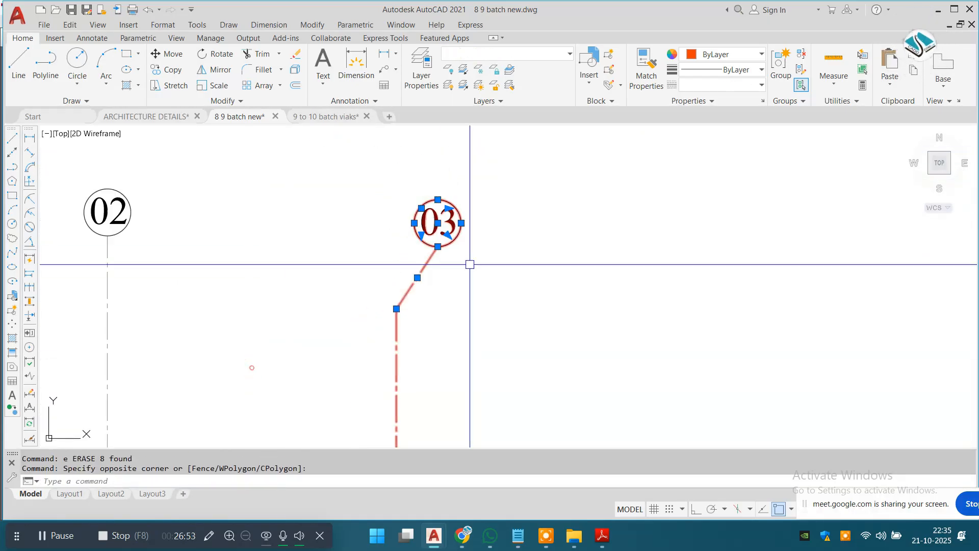
pyautogui.write('m')
pyautogui.press('Return')
pyautogui.moveTo(437, 438); pyautogui.dragTo(433, 371, button='middle')
pyautogui.click(432, 357)
pyautogui.scroll(4, 476, 348)
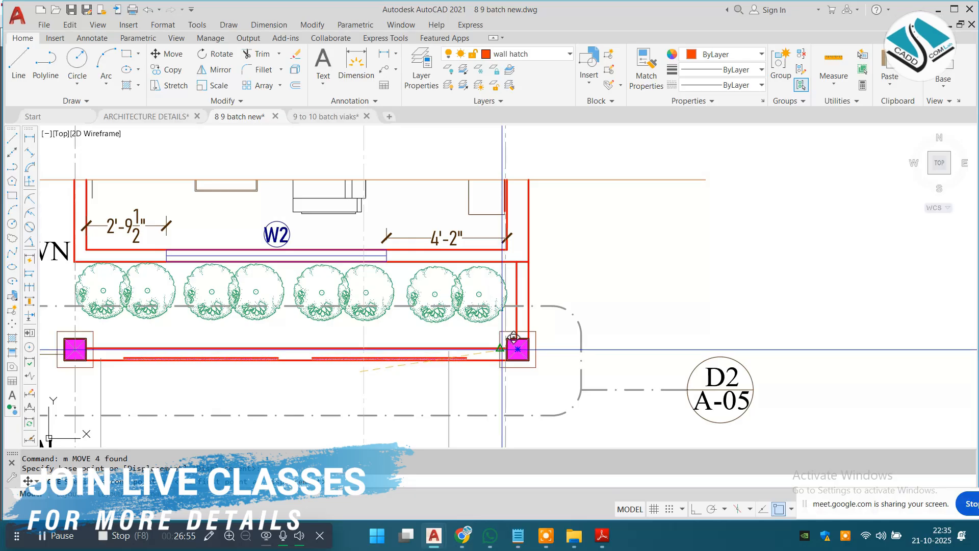
# Stretch the bubble ends of grid lines 02 and 03 down to about the height of bubble 01.
pyautogui.scroll(-4, 520, 347)
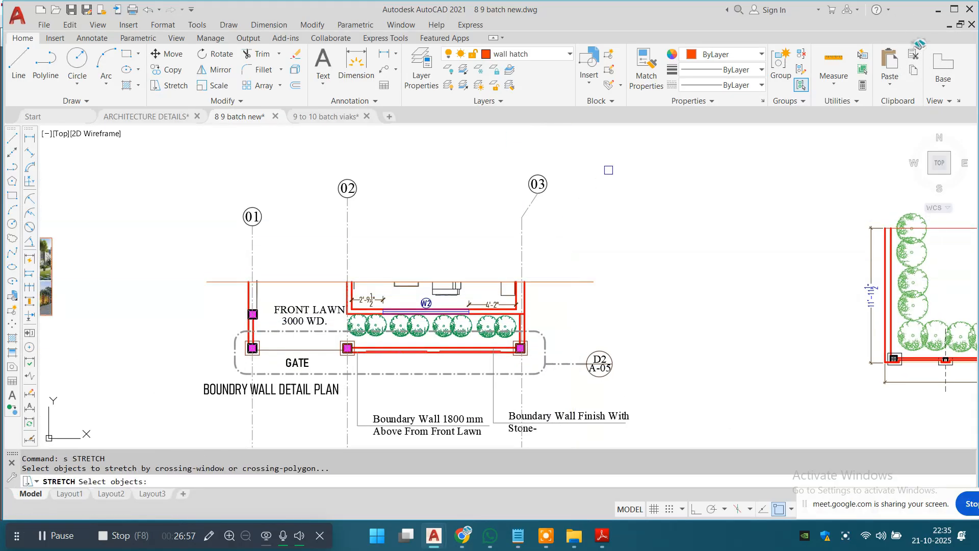
pyautogui.click(732, 155)
pyautogui.click(304, 275)
pyautogui.press('Return')
pyautogui.scroll(4, 326, 197)
pyautogui.click(382, 197)
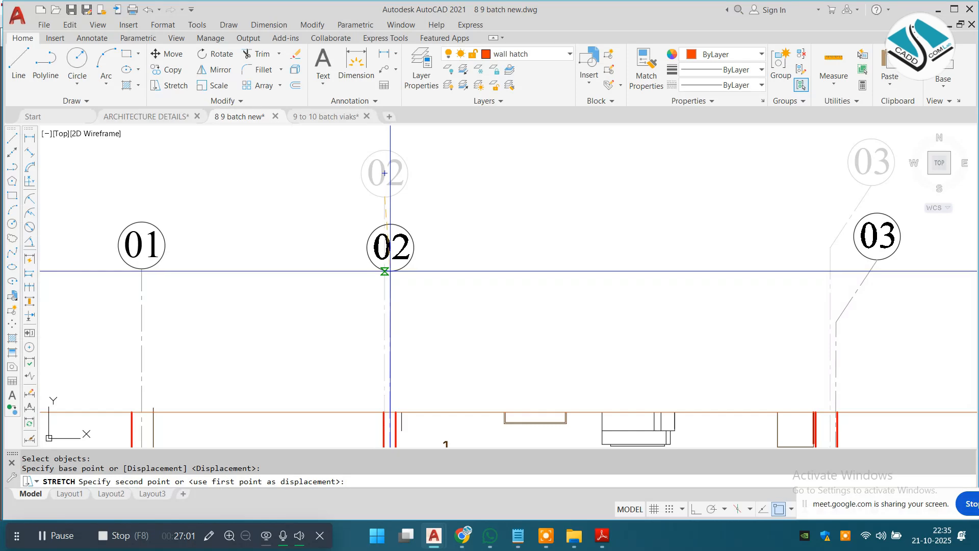
pyautogui.click(390, 270)
pyautogui.press('Escape')
# Stretch the long tail ends of all three grid lines up to just below the boundary wall, with ortho on.
pyautogui.scroll(-4, 390, 259)
pyautogui.moveTo(593, 346); pyautogui.dragTo(596, 201, button='middle')
pyautogui.scroll(-2, 581, 341)
pyautogui.scroll(-2, 632, 331)
pyautogui.press('Escape')
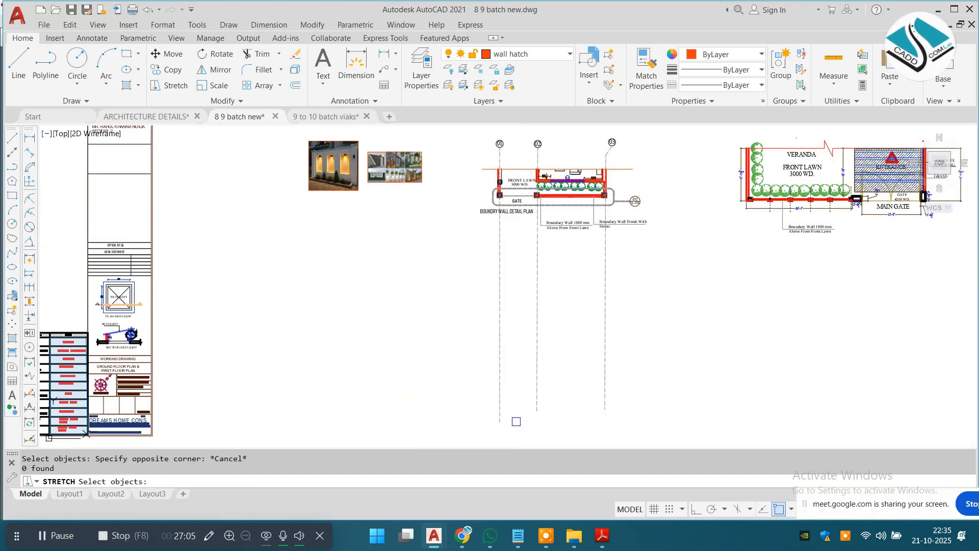
pyautogui.press('Return')
pyautogui.click(618, 392)
pyautogui.click(349, 415)
pyautogui.press('Return')
pyautogui.click(731, 400)
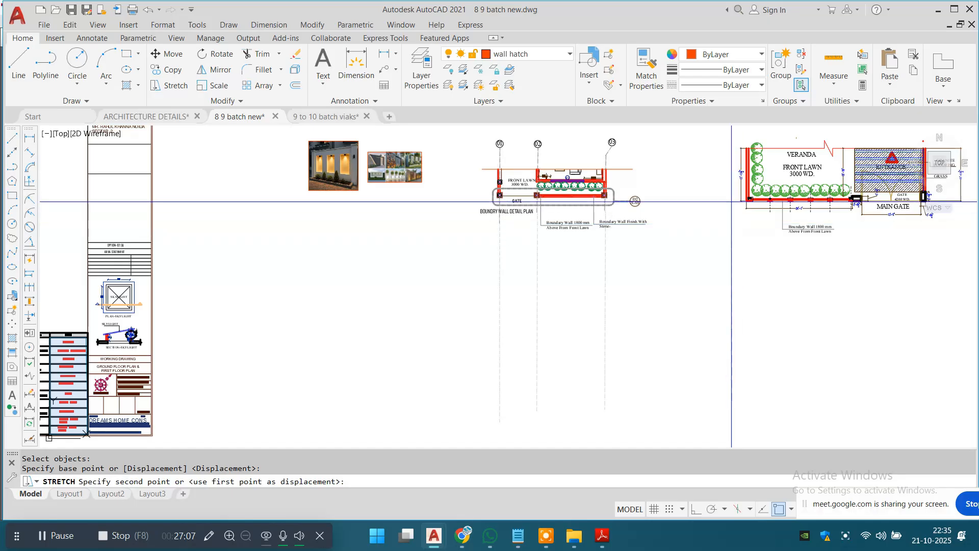
pyautogui.scroll(4, 731, 202)
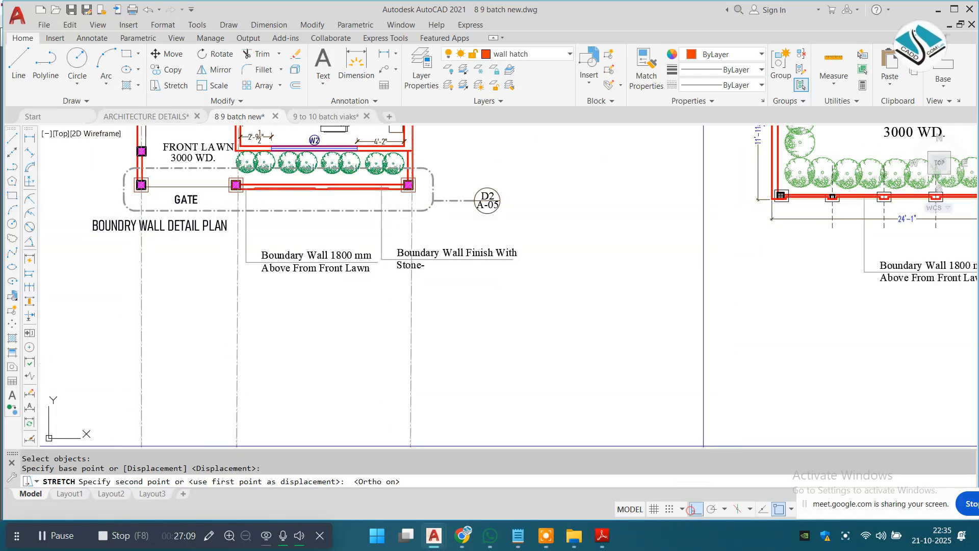
pyautogui.scroll(-4, 724, 397)
pyautogui.scroll(4, 723, 343)
pyautogui.click(716, 308)
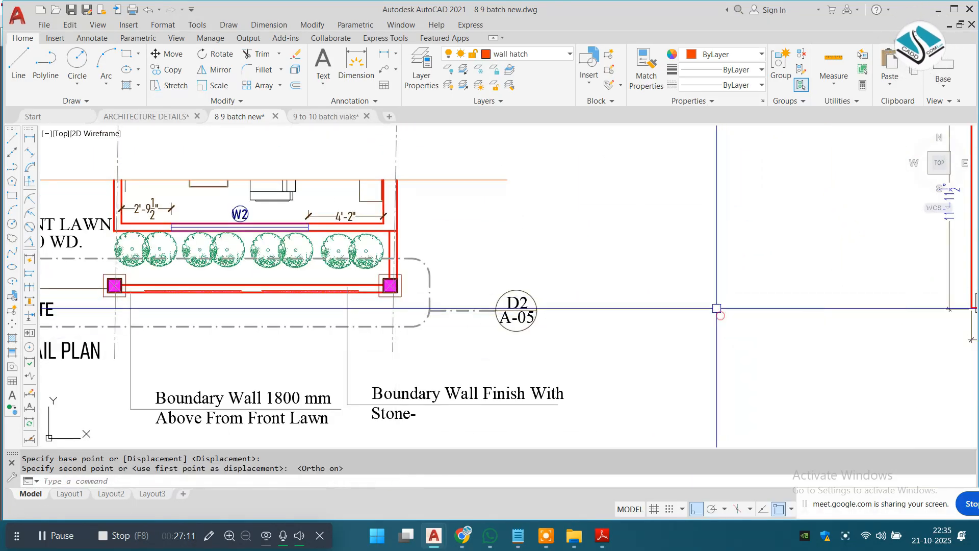
# Shorten the tail of grid line 01 by its end grip to match the other two grid lines.
pyautogui.scroll(-3, 716, 308)
pyautogui.scroll(3, 245, 345)
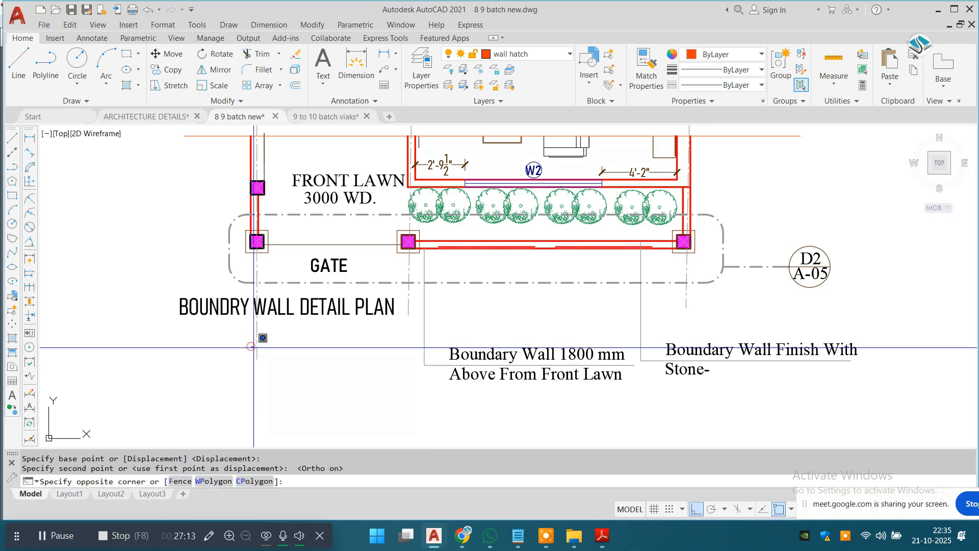
pyautogui.press('Escape')
pyautogui.click(256, 352)
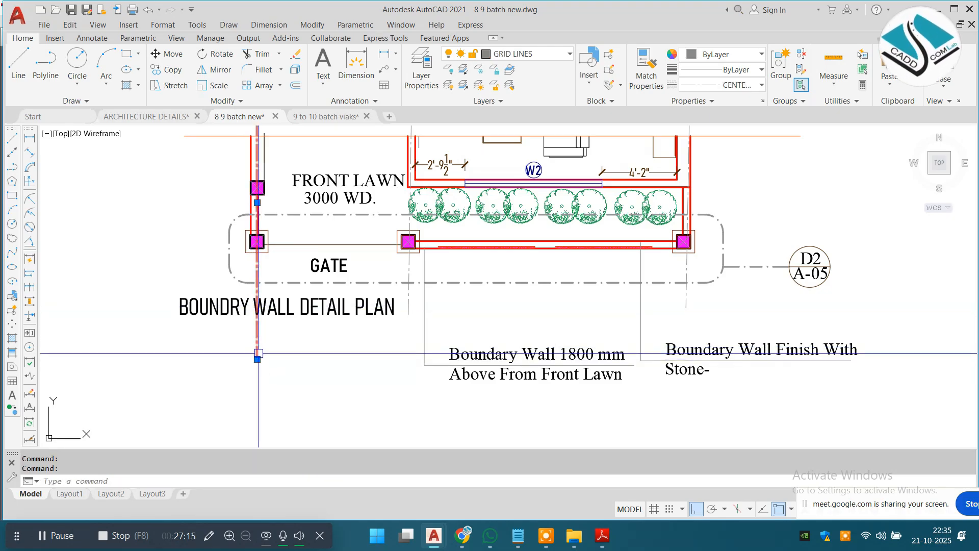
pyautogui.click(257, 359)
pyautogui.press('Escape')
pyautogui.scroll(-3, 361, 310)
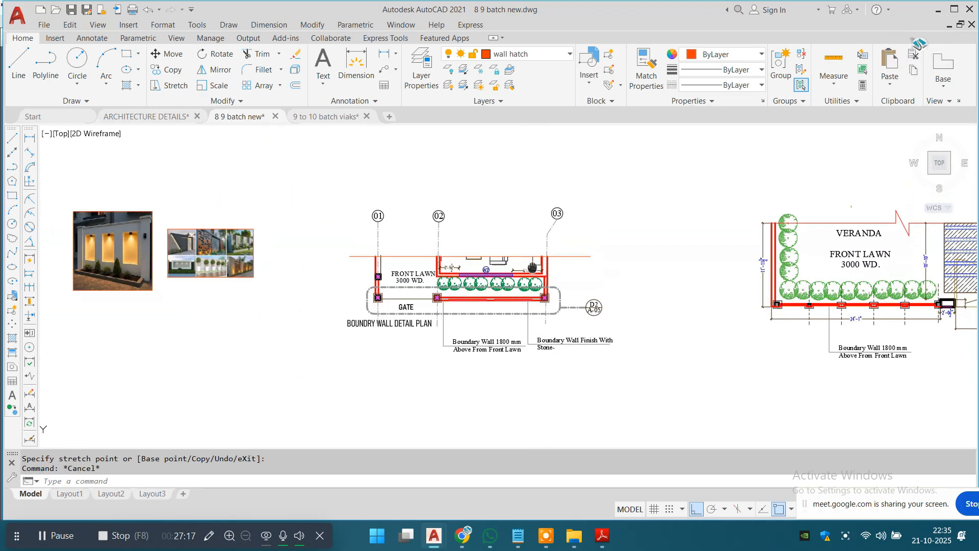
# Add linear dimensions between grid lines 01 and 02 and between 02 and 03, aligned in one row above the clipped plan.
pyautogui.scroll(2, 500, 247)
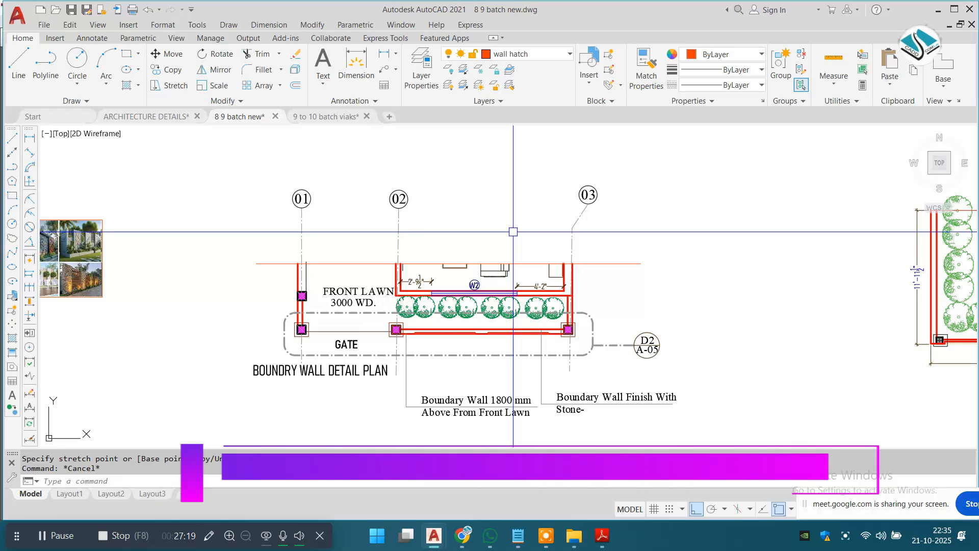
pyautogui.click(268, 24)
pyautogui.click(284, 56)
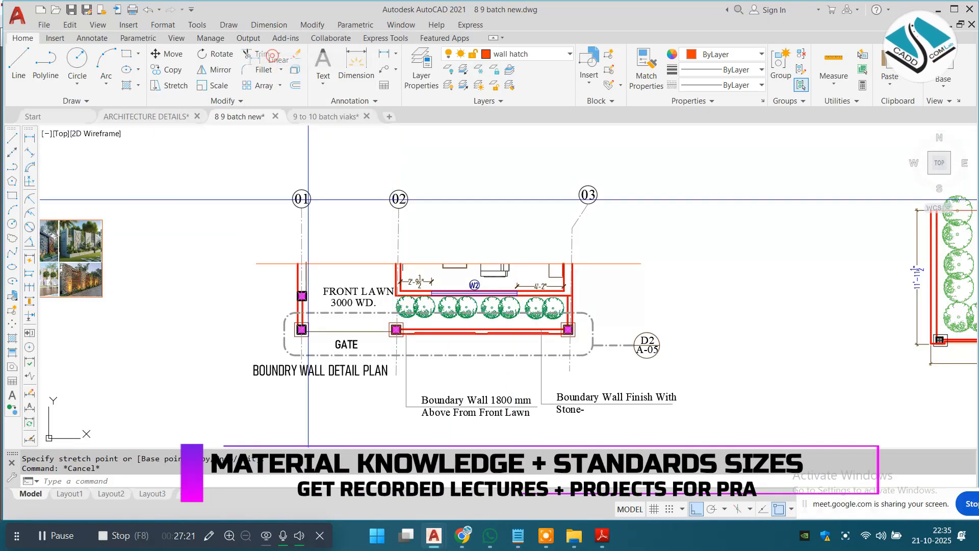
pyautogui.scroll(4, 296, 237)
pyautogui.click(306, 319)
pyautogui.click(562, 319)
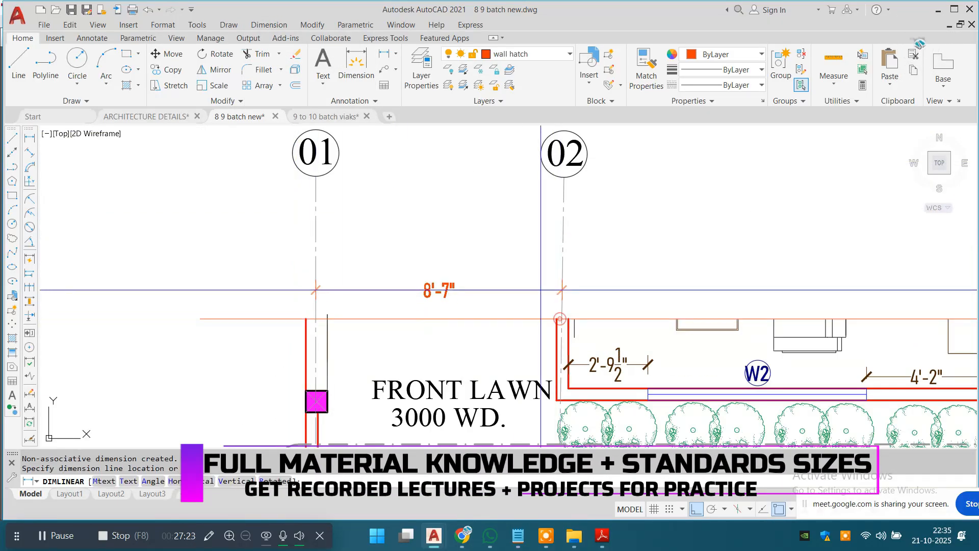
pyautogui.click(562, 288)
pyautogui.moveTo(724, 332); pyautogui.dragTo(454, 291, button='middle')
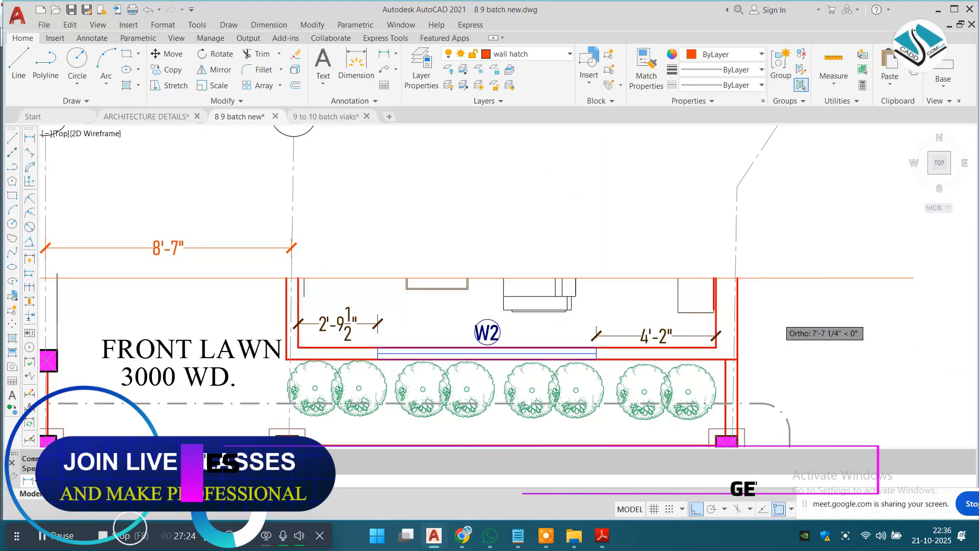
pyautogui.click(735, 278)
pyautogui.click(292, 247)
pyautogui.scroll(-5, 450, 291)
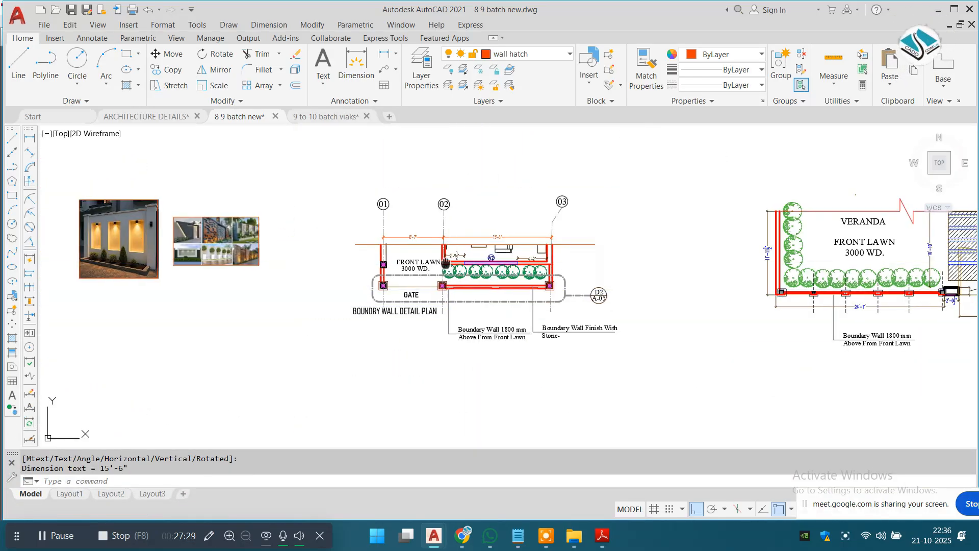
# Move the spare break line from above the other details toward the cut edge of the clipped boundary wall plan.
pyautogui.scroll(-2, 419, 253)
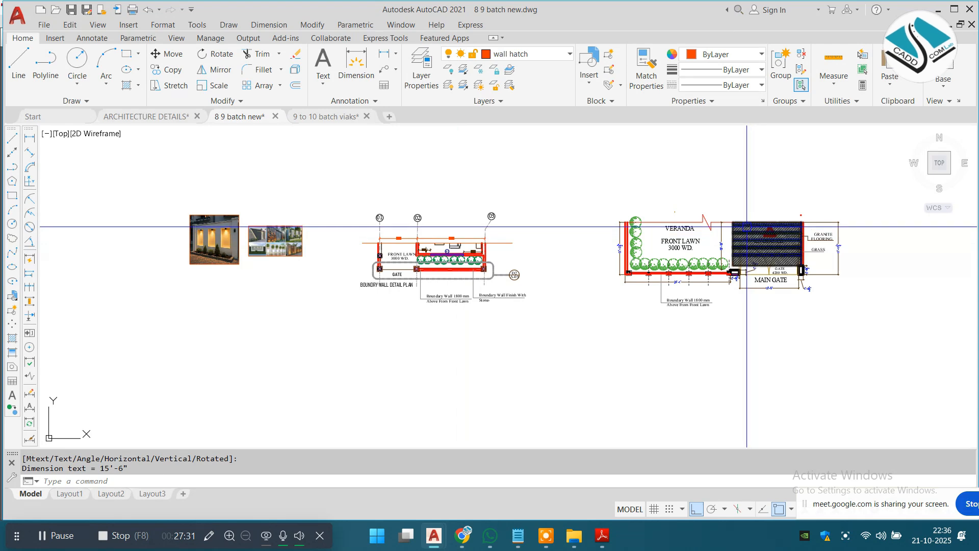
pyautogui.scroll(2, 729, 211)
pyautogui.scroll(-2, 363, 224)
pyautogui.moveTo(362, 224); pyautogui.dragTo(417, 260, button='middle')
pyautogui.scroll(-4, 419, 263)
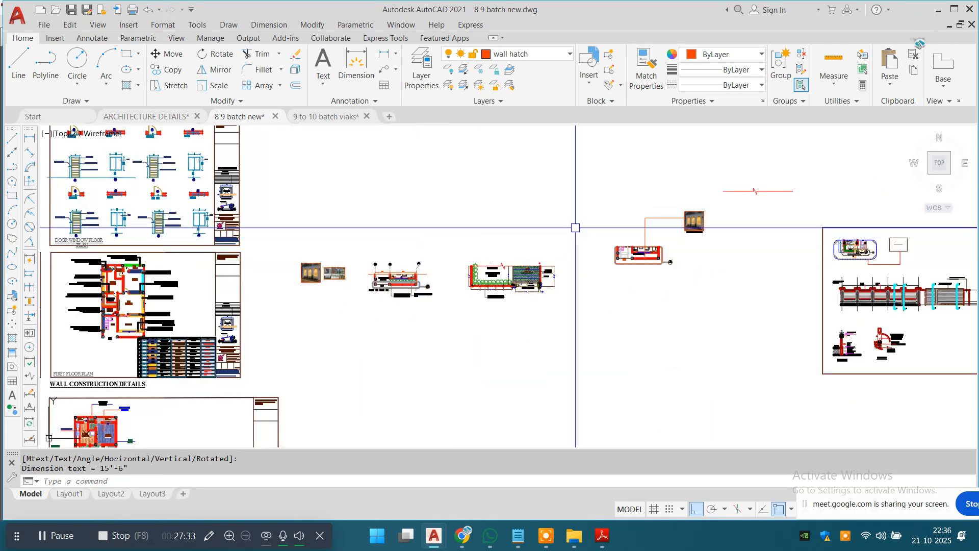
pyautogui.scroll(4, 751, 181)
pyautogui.click(795, 155)
pyautogui.click(601, 255)
pyautogui.write('m')
pyautogui.press('space')
pyautogui.click(780, 191)
pyautogui.moveTo(277, 274); pyautogui.dragTo(654, 203, button='middle')
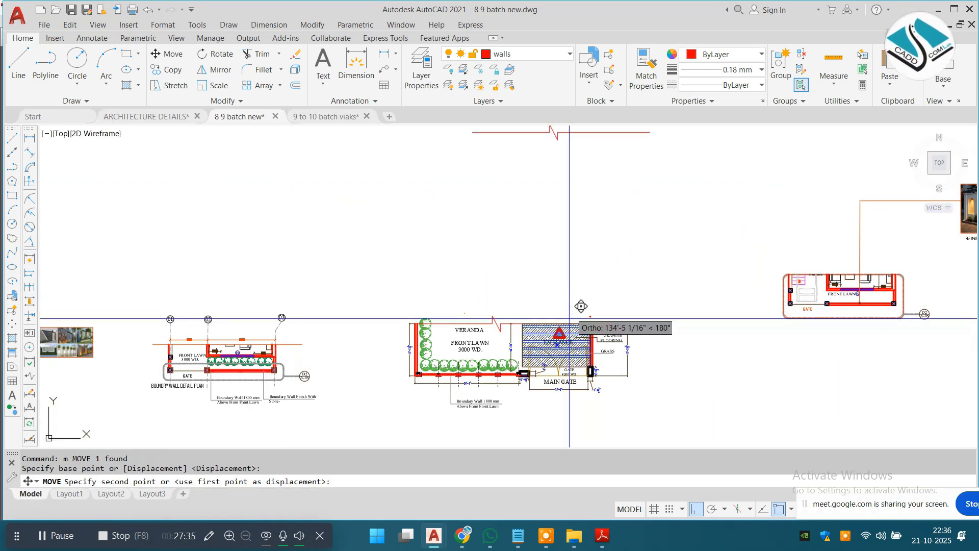